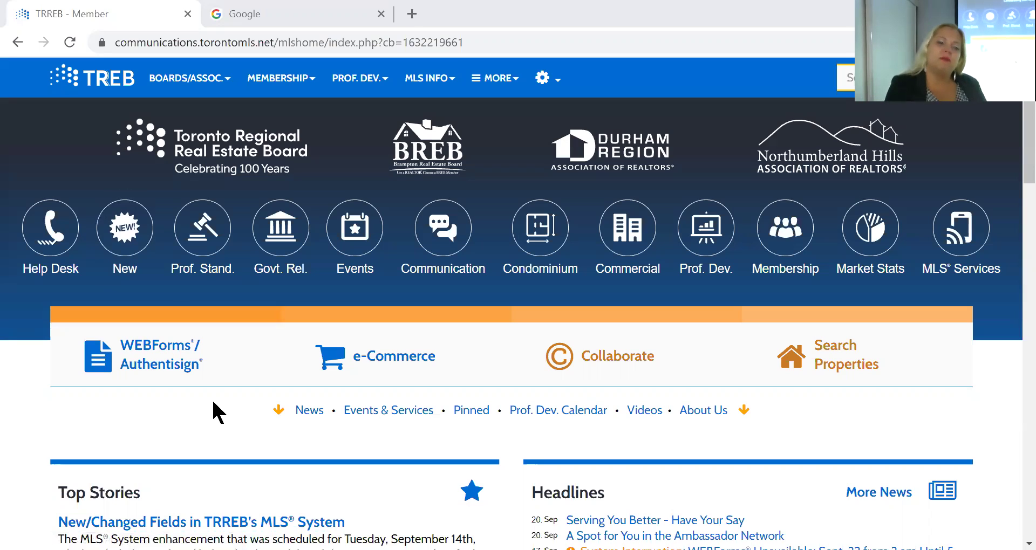
Launch WEBForms and open Setup > Preferences with User Information expanded to review the agent's profile
click(161, 354)
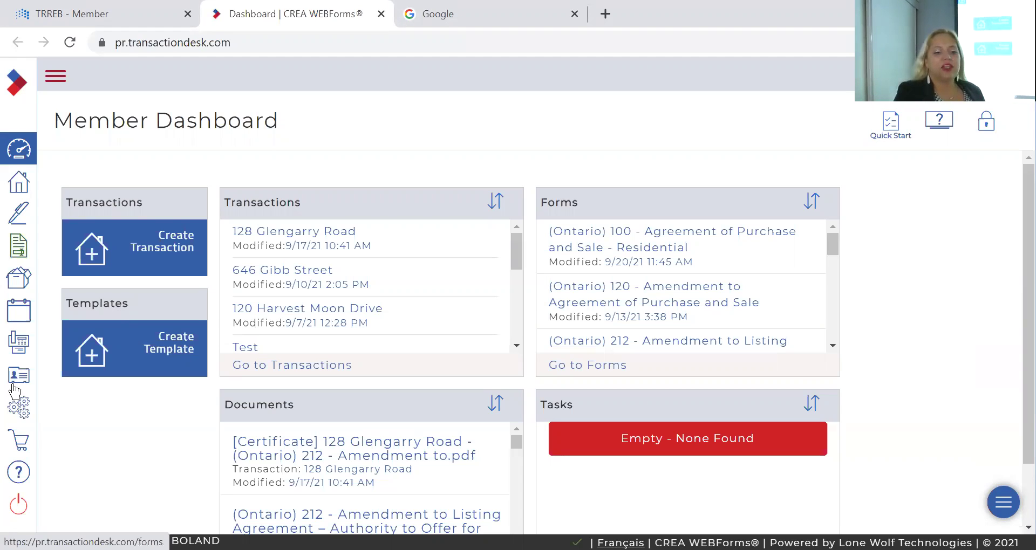
click(18, 410)
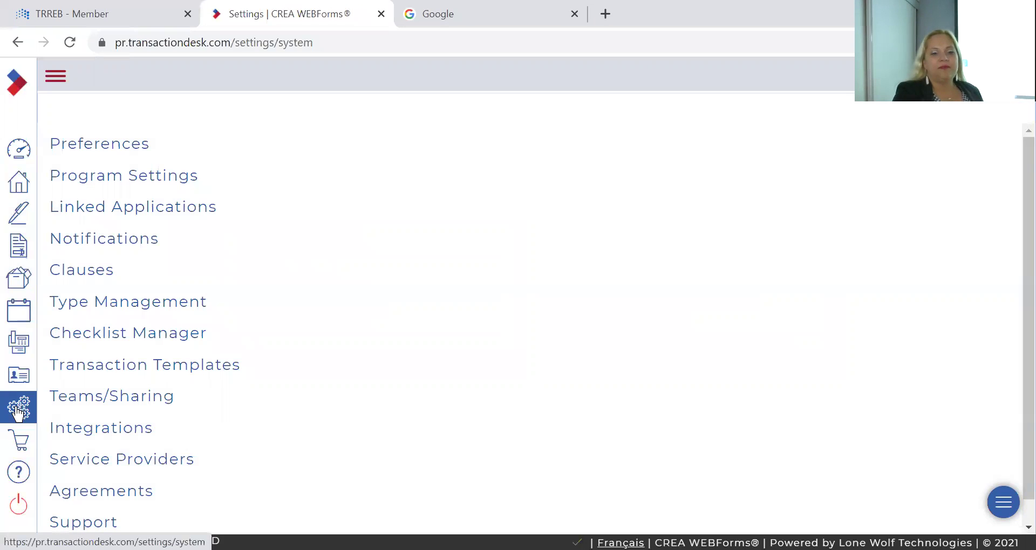
click(126, 144)
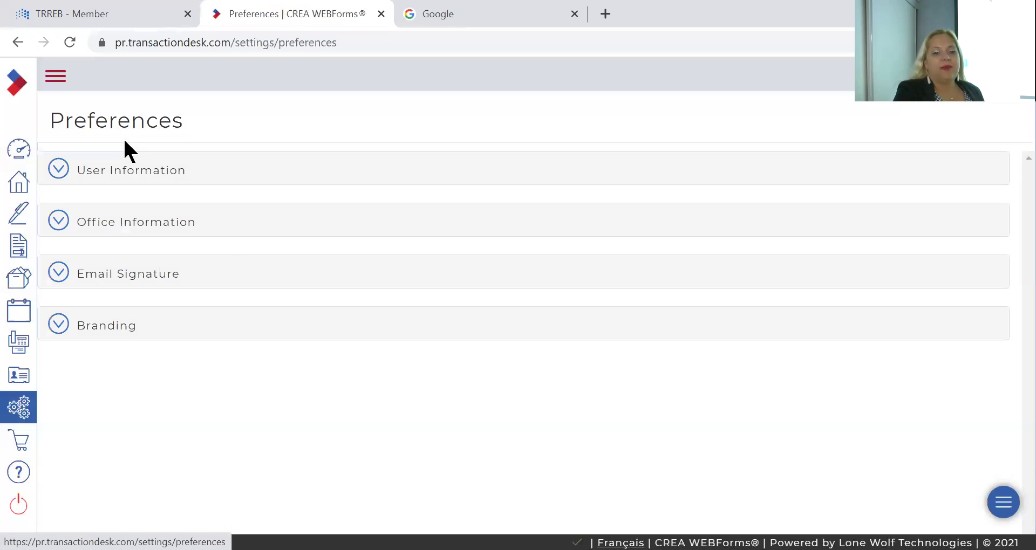
click(124, 176)
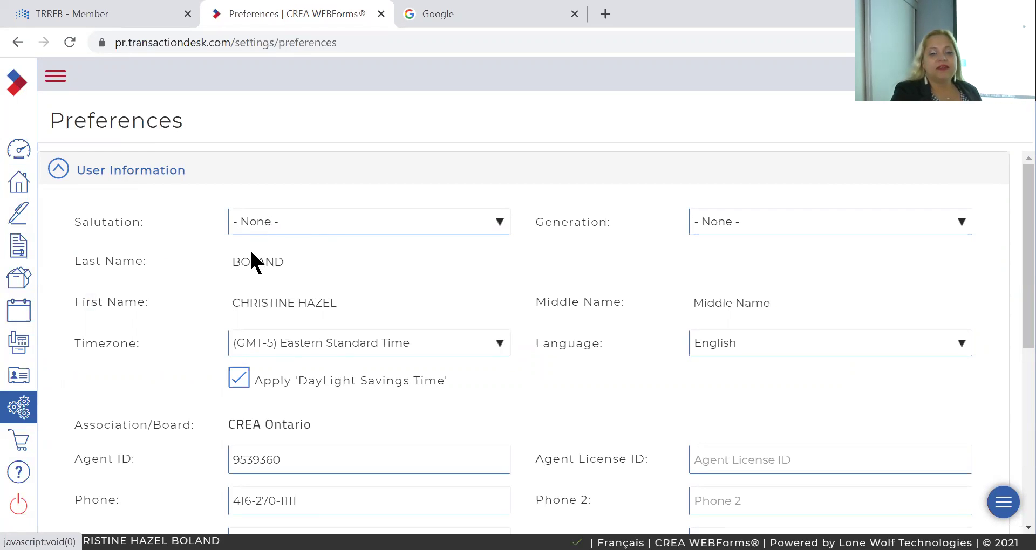
scroll(130, 335, down, 5)
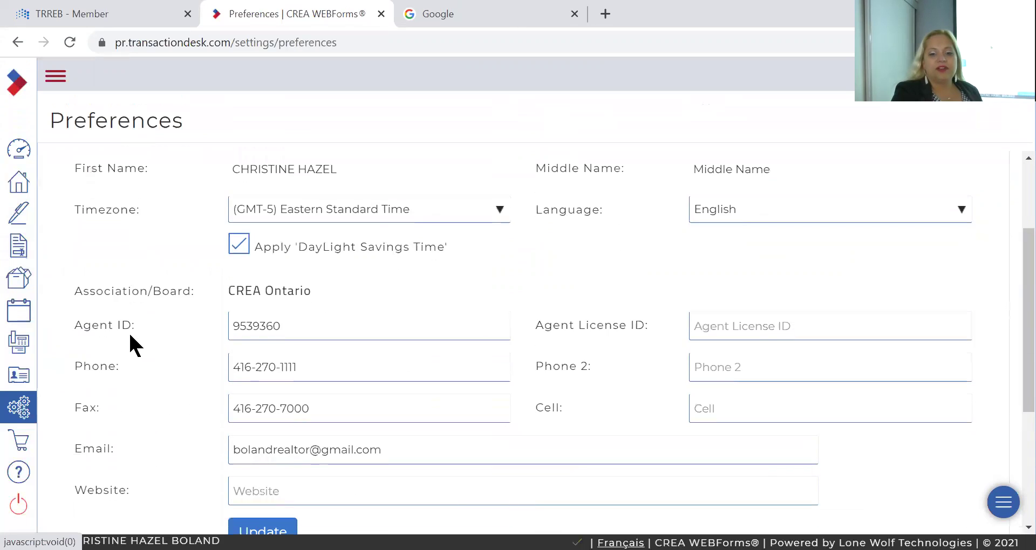
scroll(129, 334, up, 1)
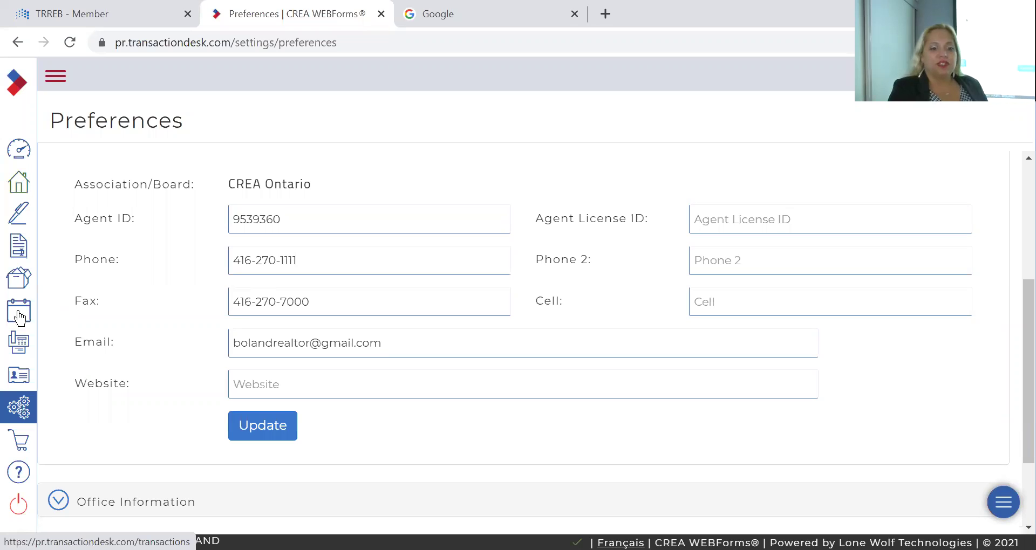
Show the Contacts page and browse the saved Buyer, Seller and Tenant entries
click(17, 374)
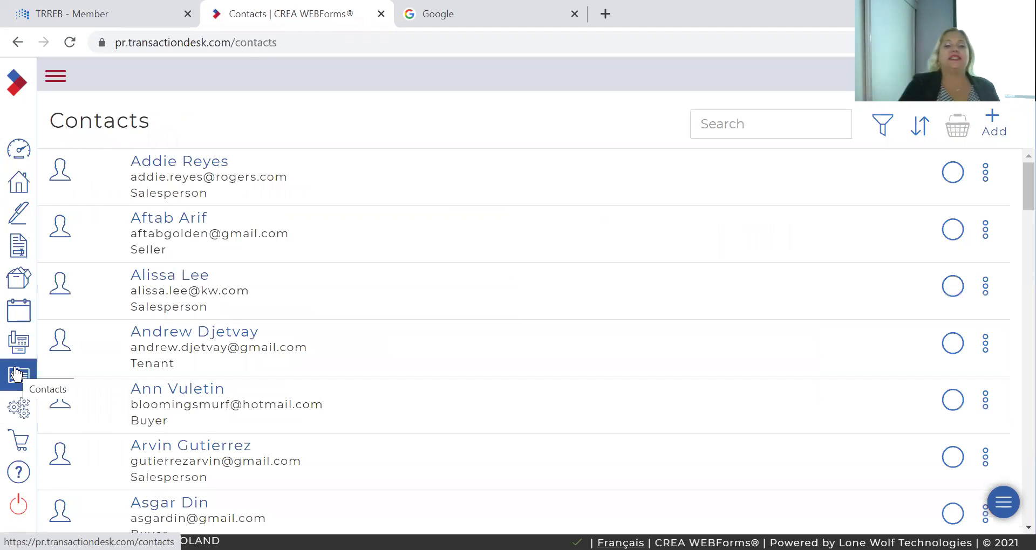
scroll(212, 244, down, 20)
scroll(213, 249, down, 10)
scroll(213, 249, up, 15)
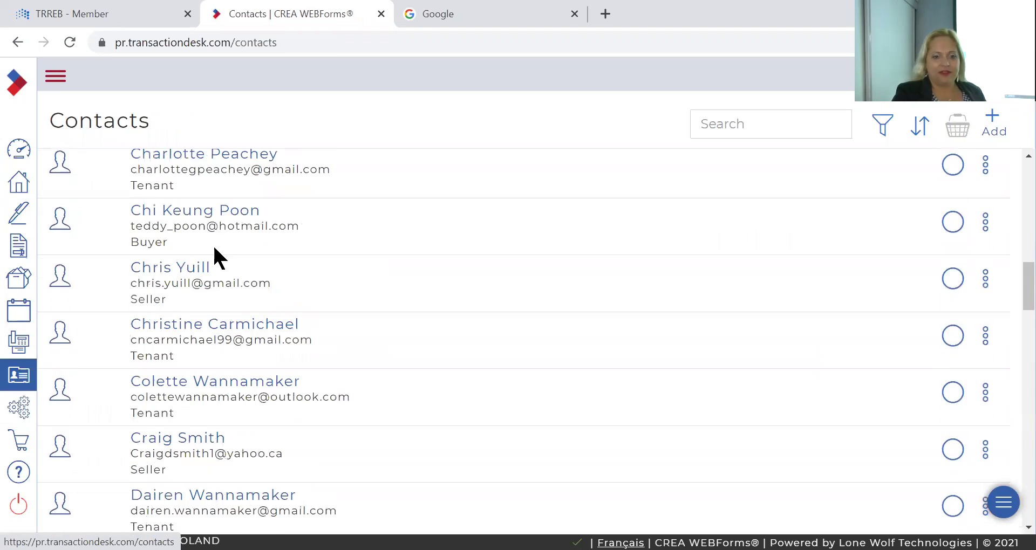
scroll(212, 244, up, 10)
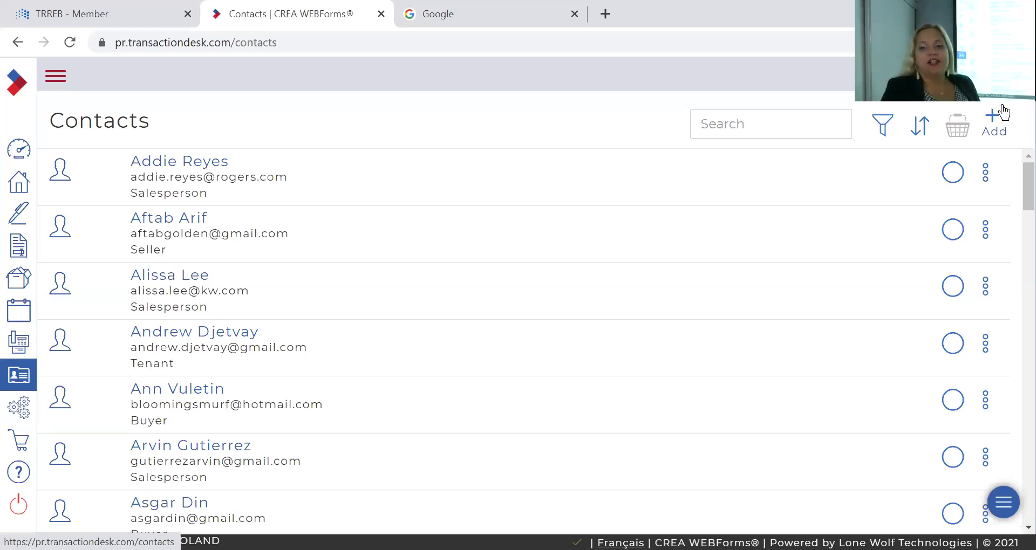
Start a new contact from scratch with its type set to Salesperson
click(995, 118)
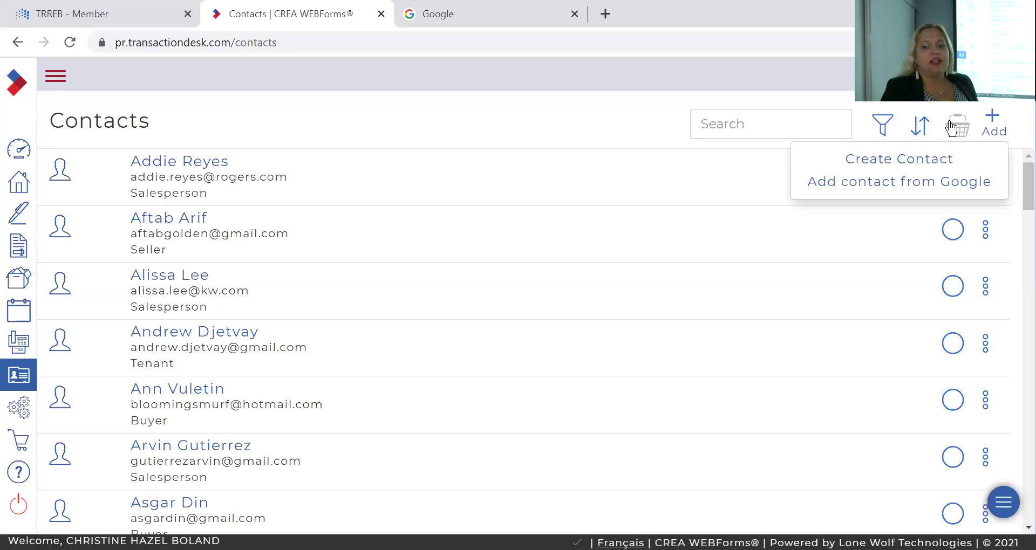
click(917, 157)
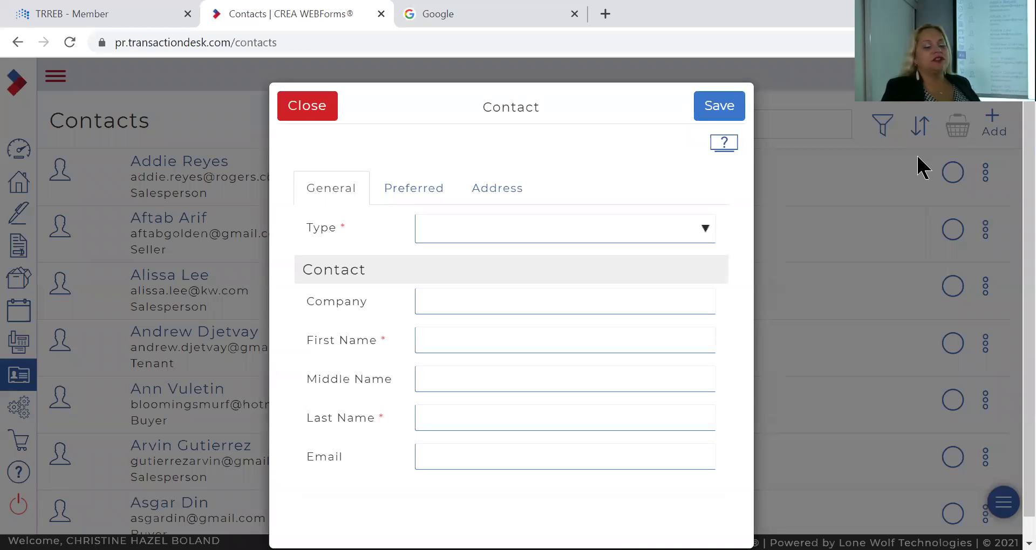
click(480, 228)
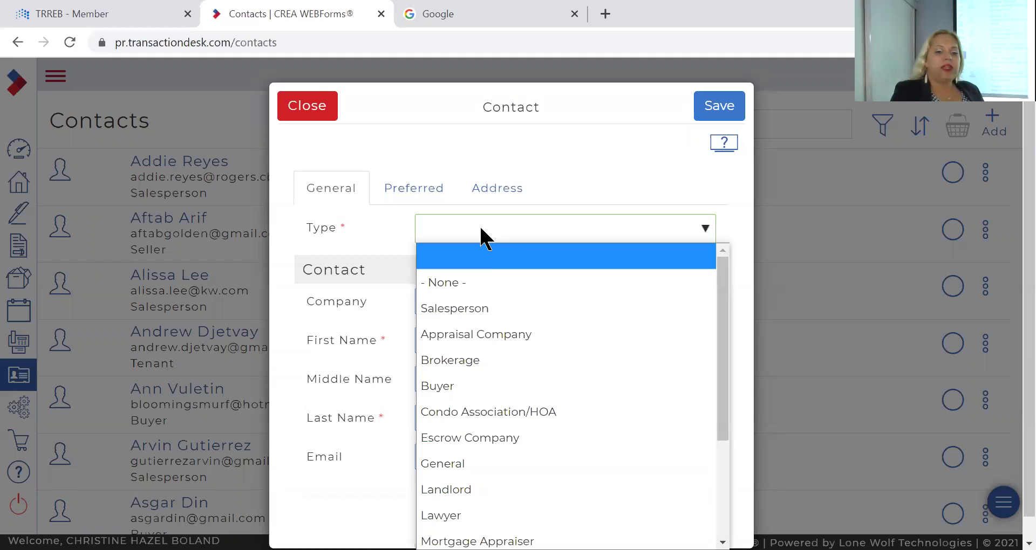
click(478, 306)
Fill in the salesperson's first name, last name and suggested e-mail, then save the contact
click(467, 339)
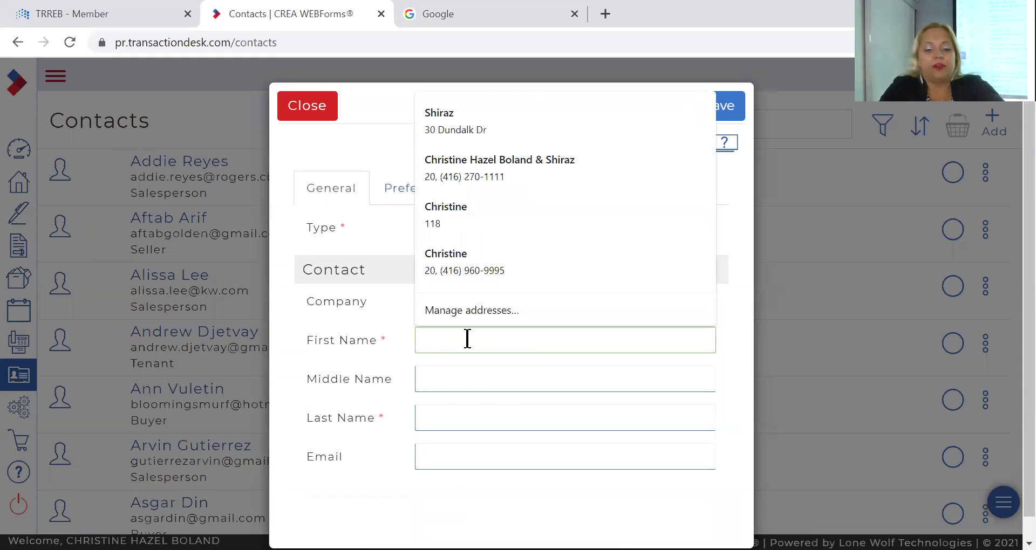
key(Tab)
key(Tab)
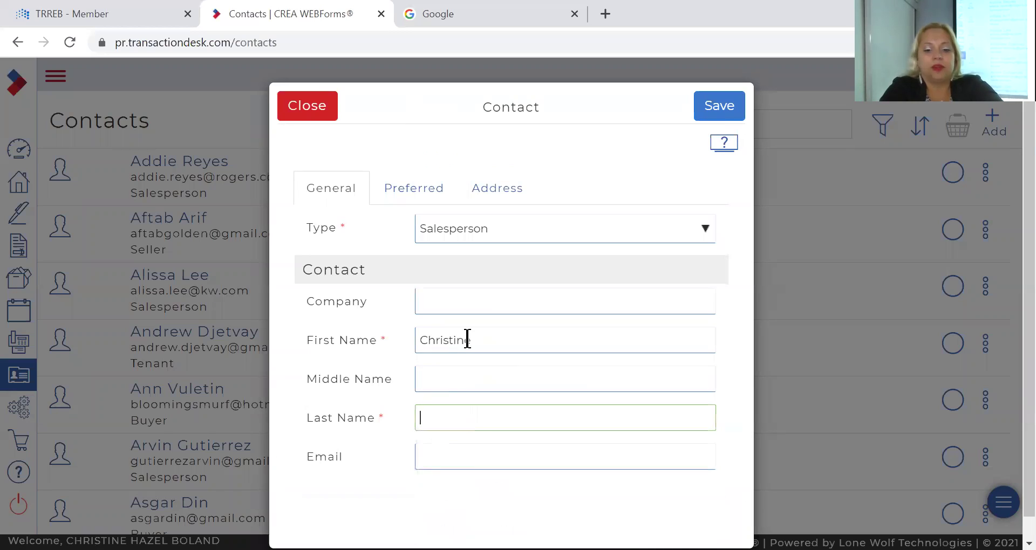
key(Tab)
text(bolan)
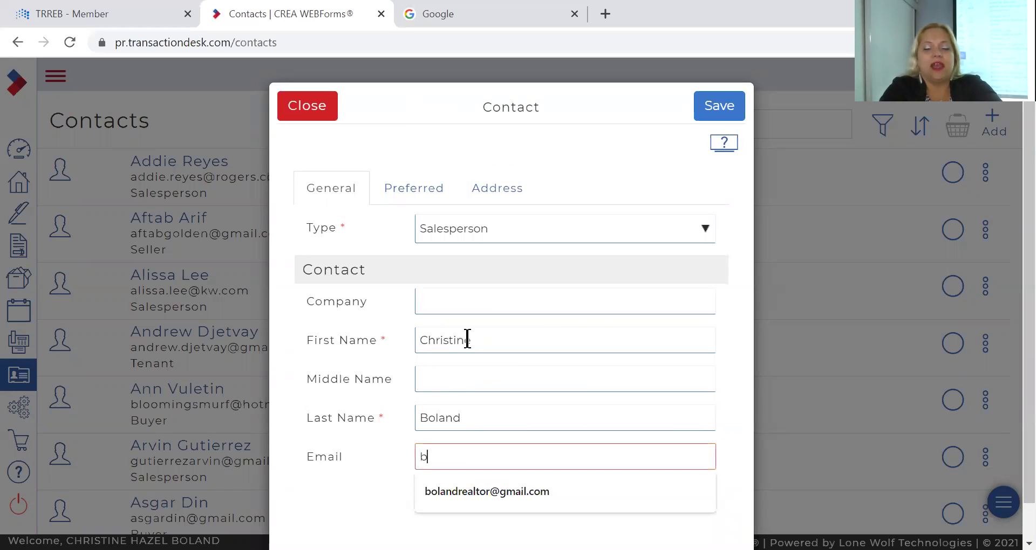
text(d)
key(Down)
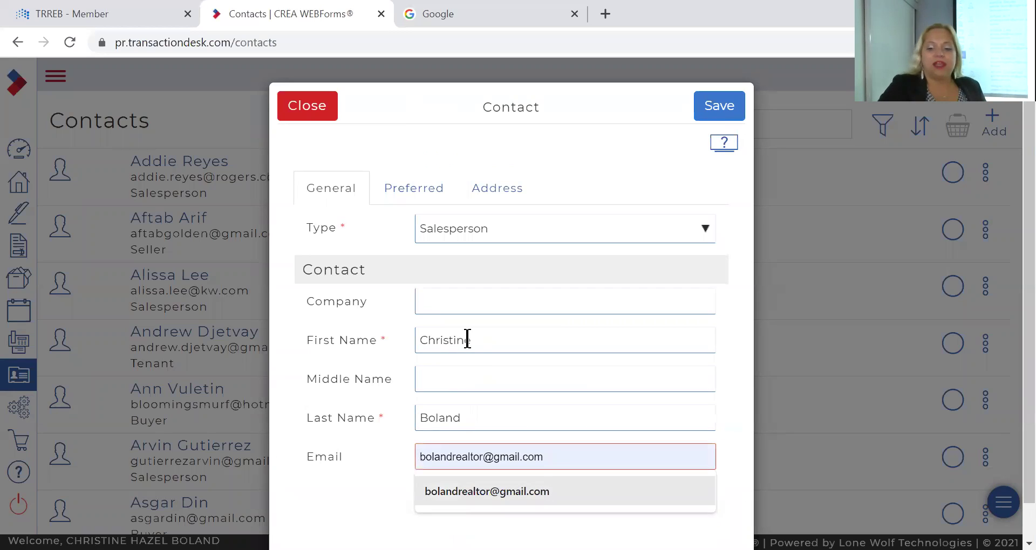
key(Return)
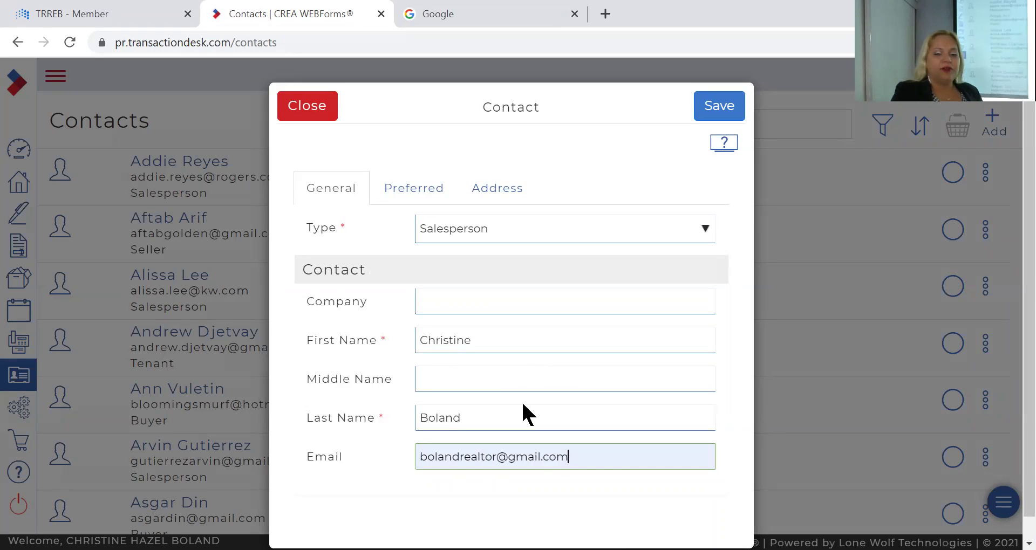
click(718, 111)
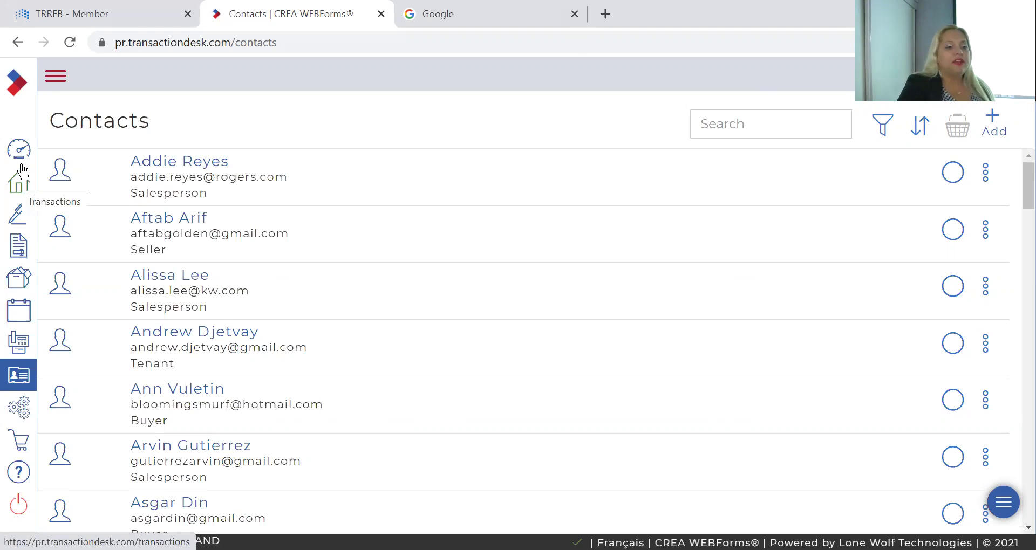
click(19, 185)
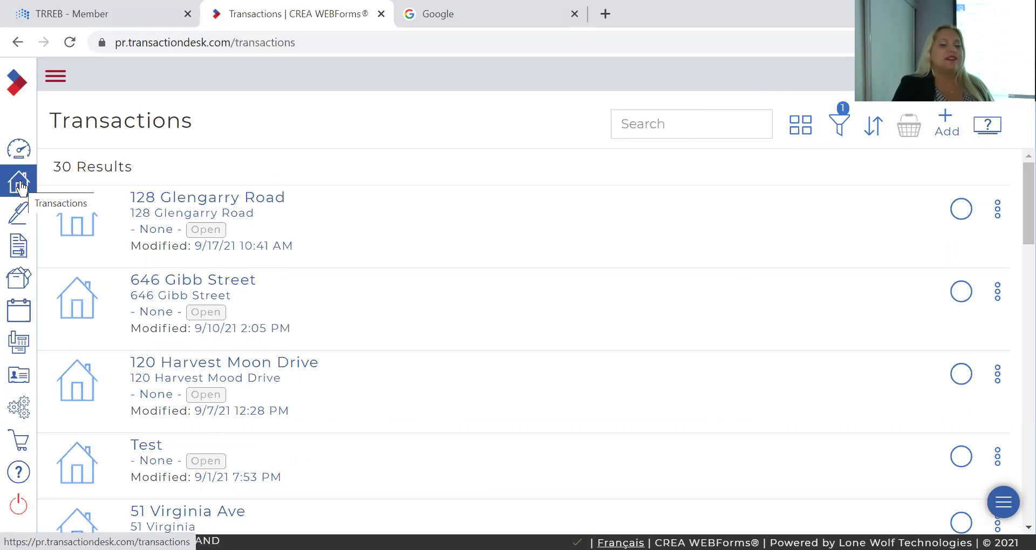
scroll(360, 215, down, 20)
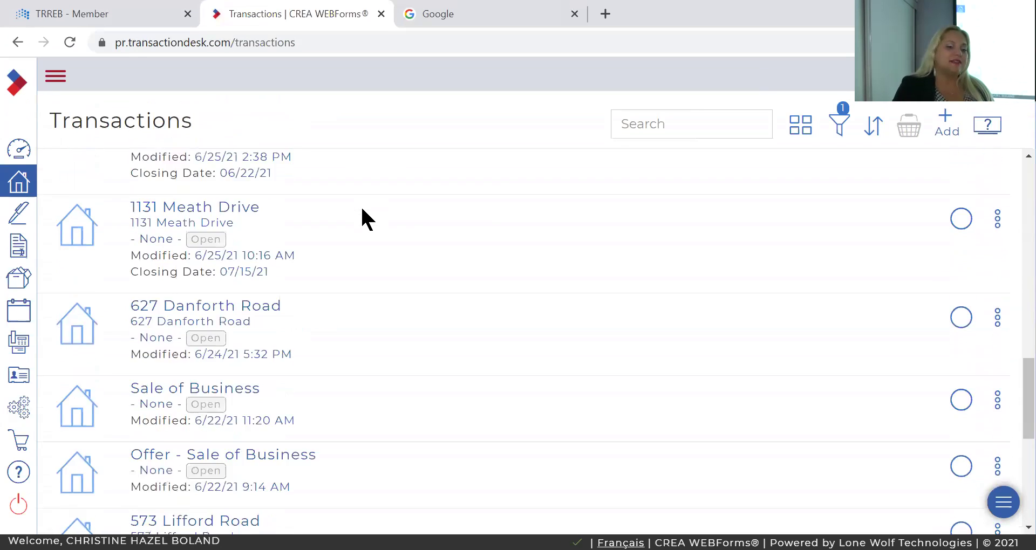
scroll(363, 216, up, 20)
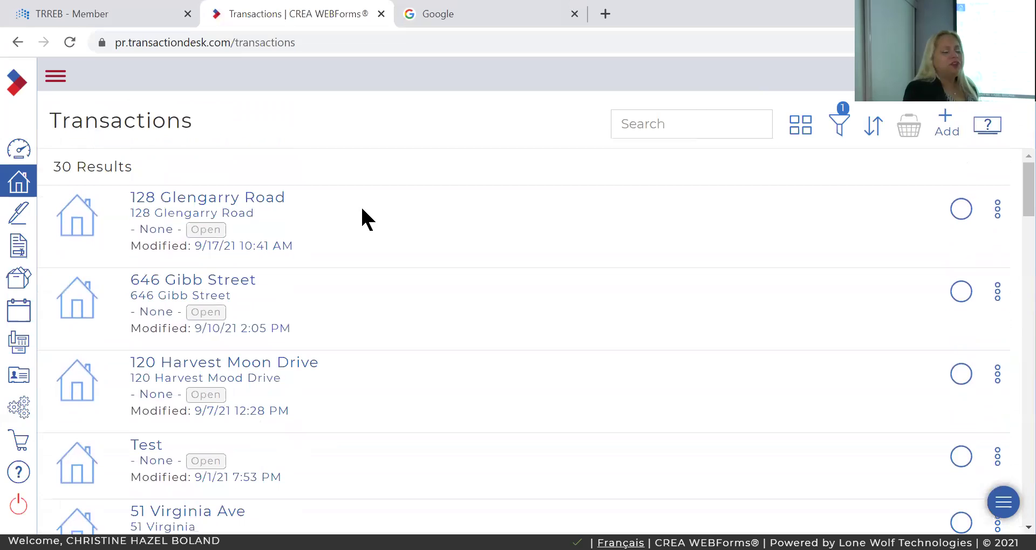
Start a new transaction named '123 Training'
click(947, 119)
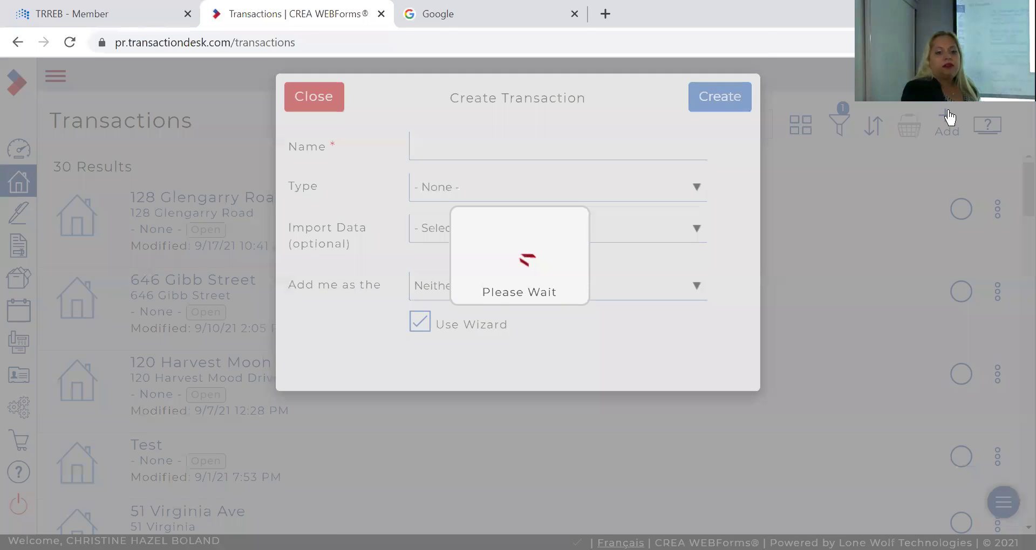
click(616, 158)
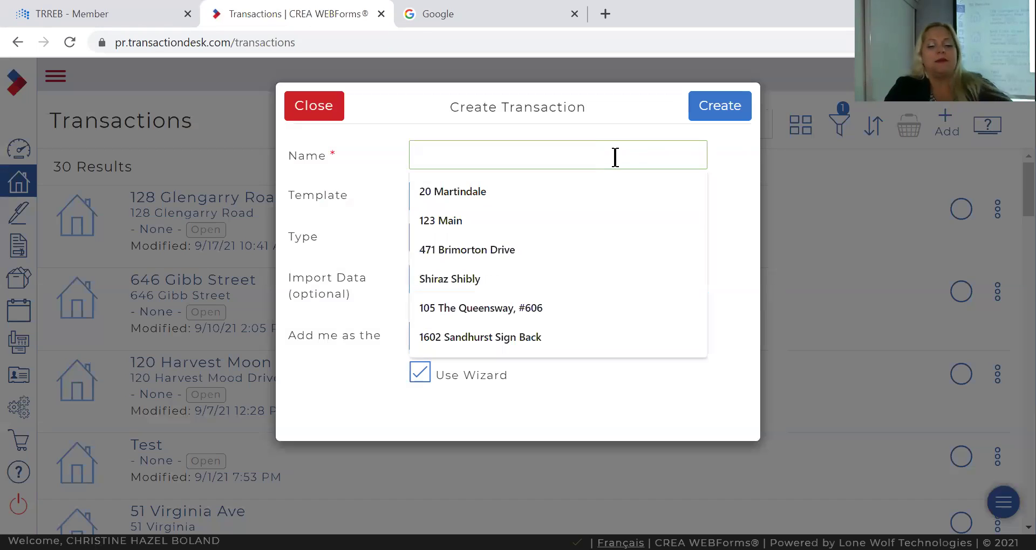
text(123 GTrain)
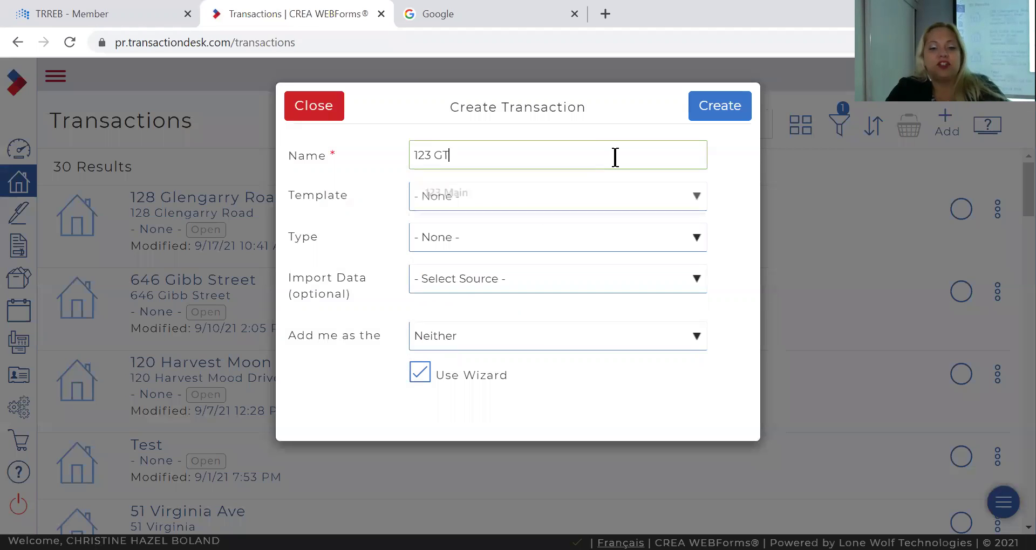
key(BackSpace)
key(BackSpace)
key(BackSpace)
key(BackSpace)
key(BackSpace)
key(BackSpace)
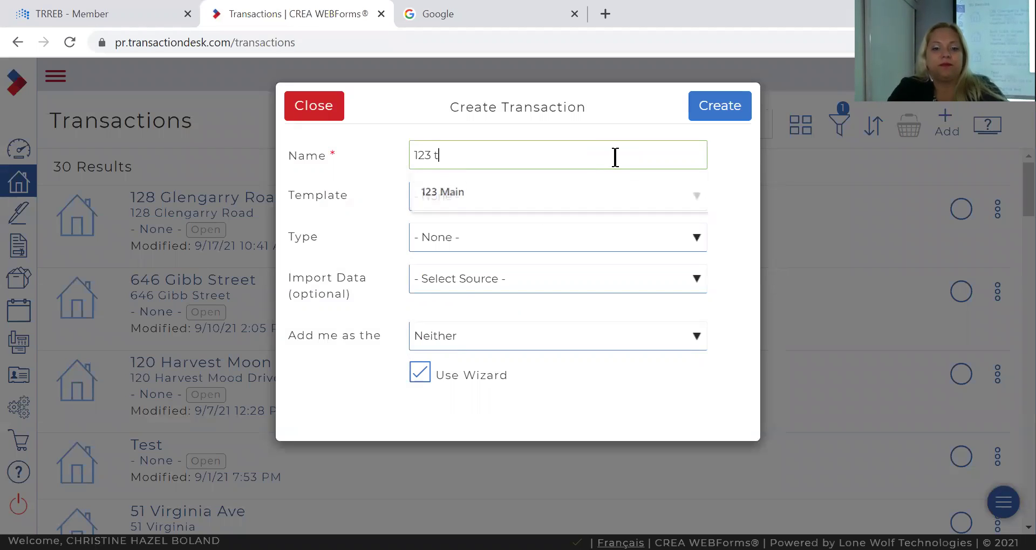
text(Training)
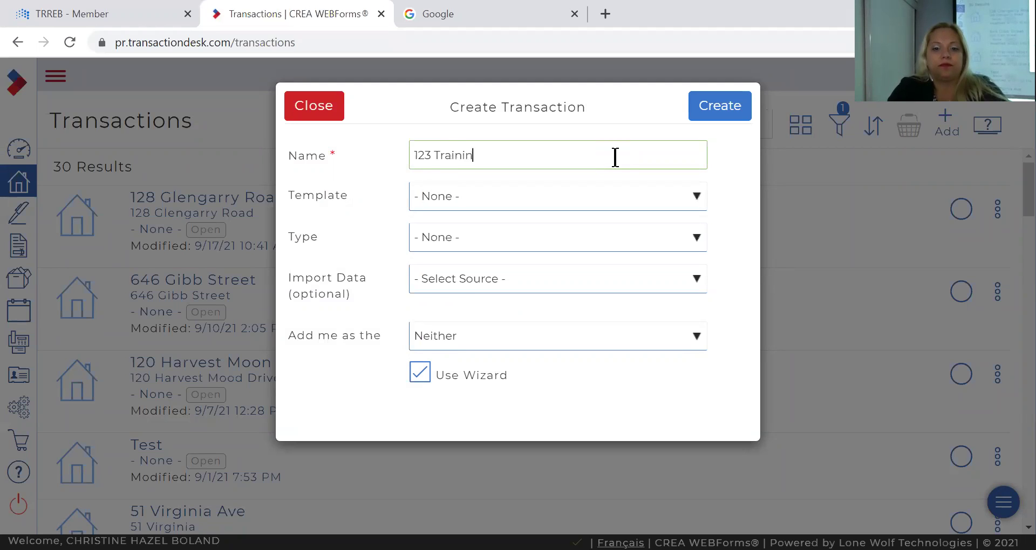
Base it on the Freehold For Sale Listing template and create it
click(570, 210)
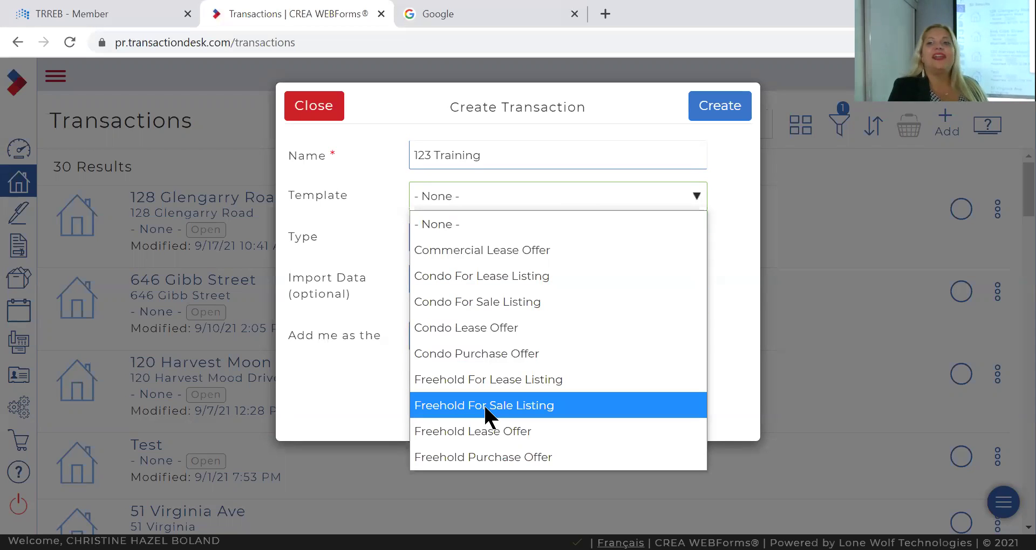
click(566, 189)
click(562, 191)
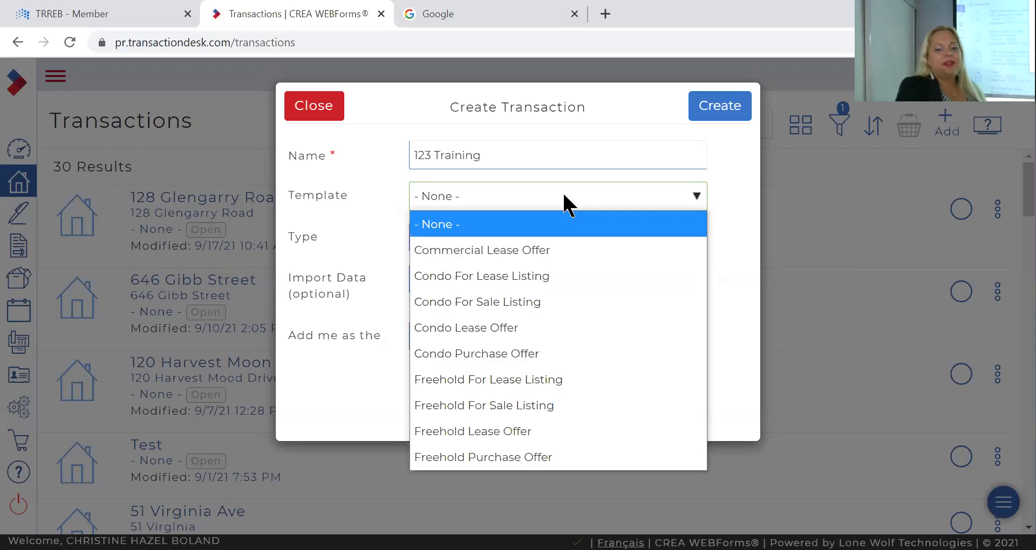
click(452, 411)
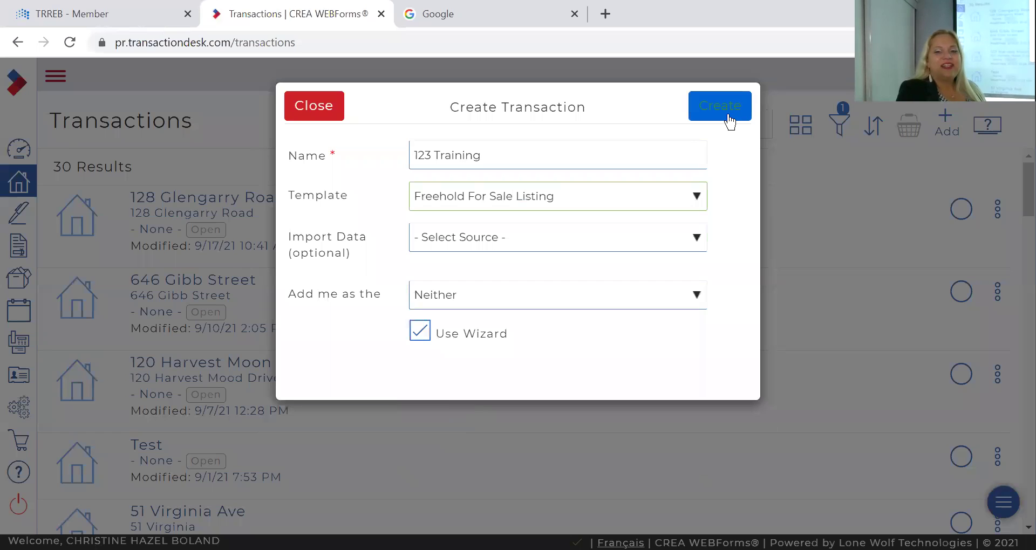
click(730, 122)
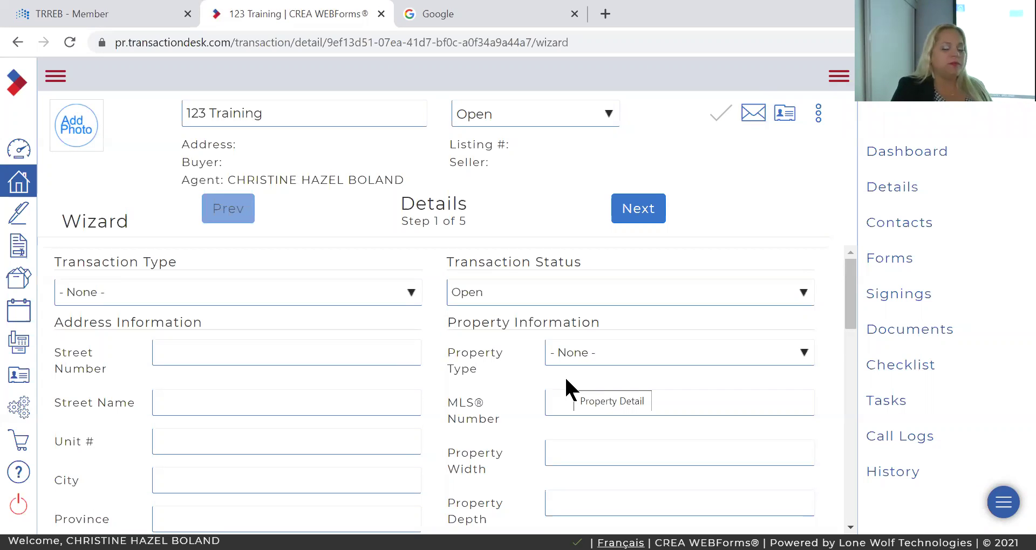
scroll(566, 379, down, 10)
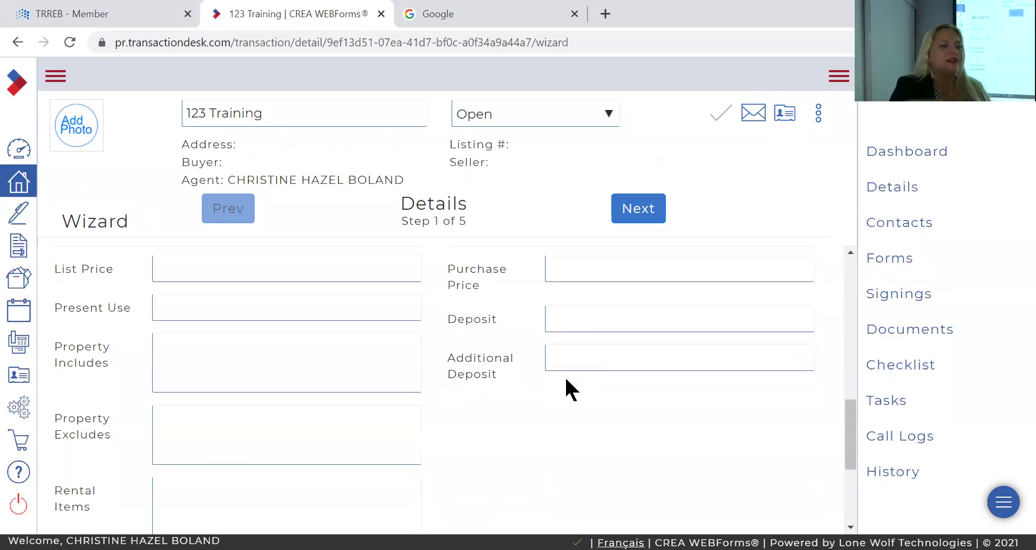
scroll(567, 380, up, 10)
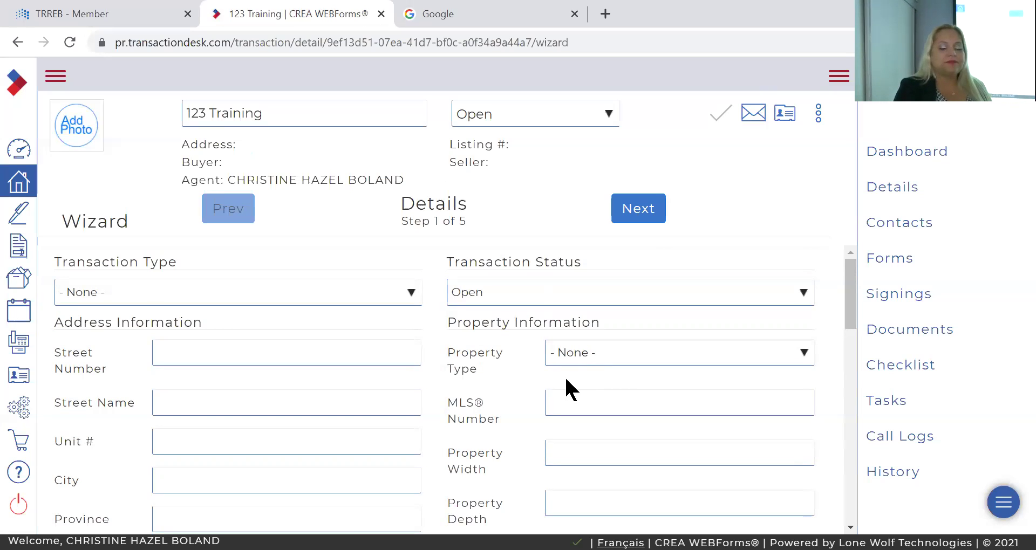
Step the 123 Training wizard through Transaction Dates and Contacts to the Forms step
click(637, 209)
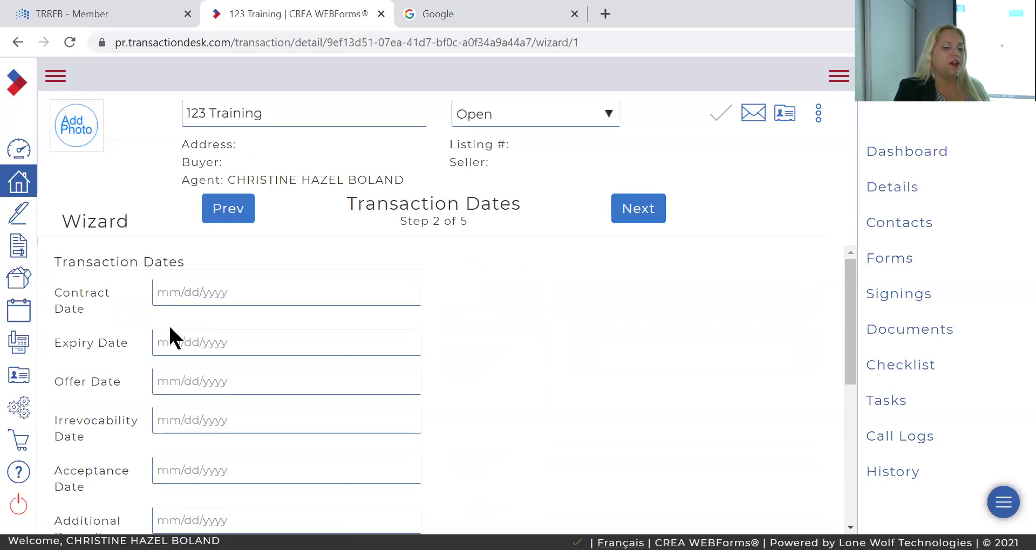
scroll(171, 337, down, 3)
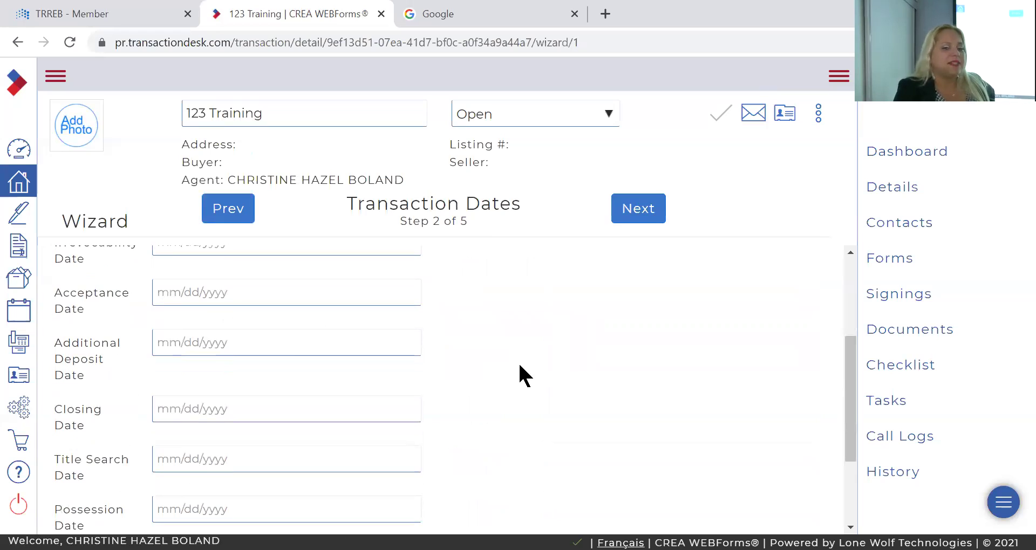
click(638, 214)
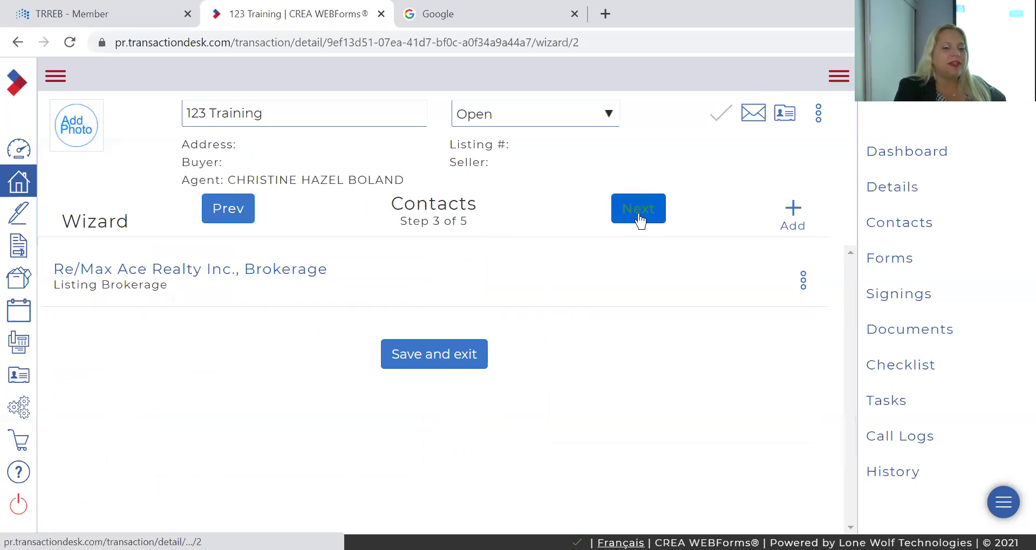
click(638, 214)
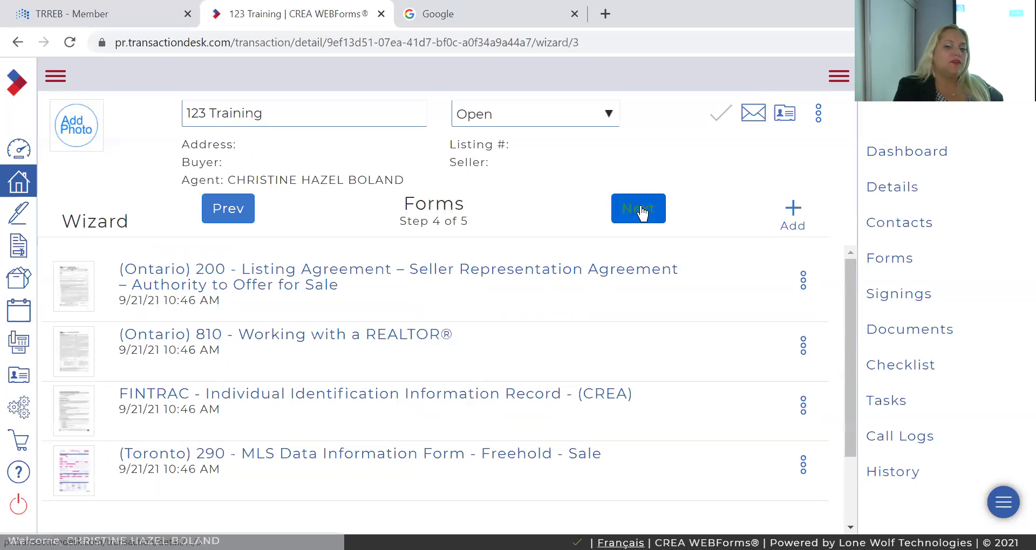
click(788, 206)
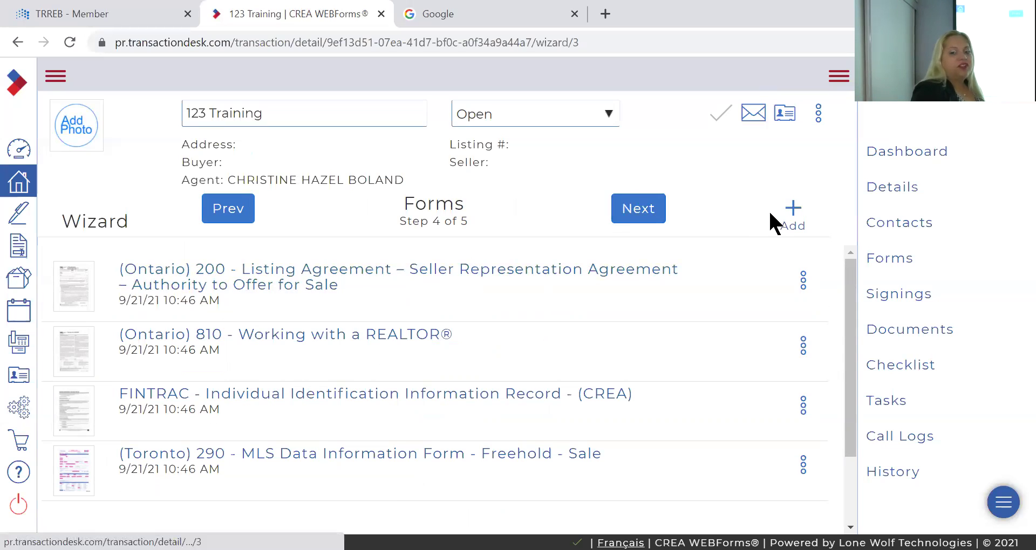
Search the form library for 'schedule' and add (Ontario) 203 Schedule – Authority to Offer for Sale
click(794, 207)
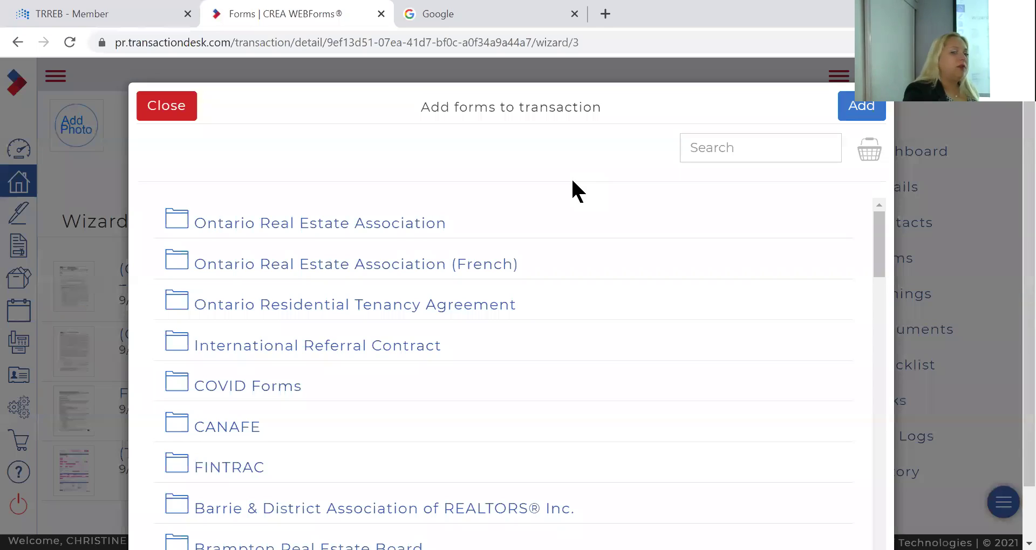
click(770, 146)
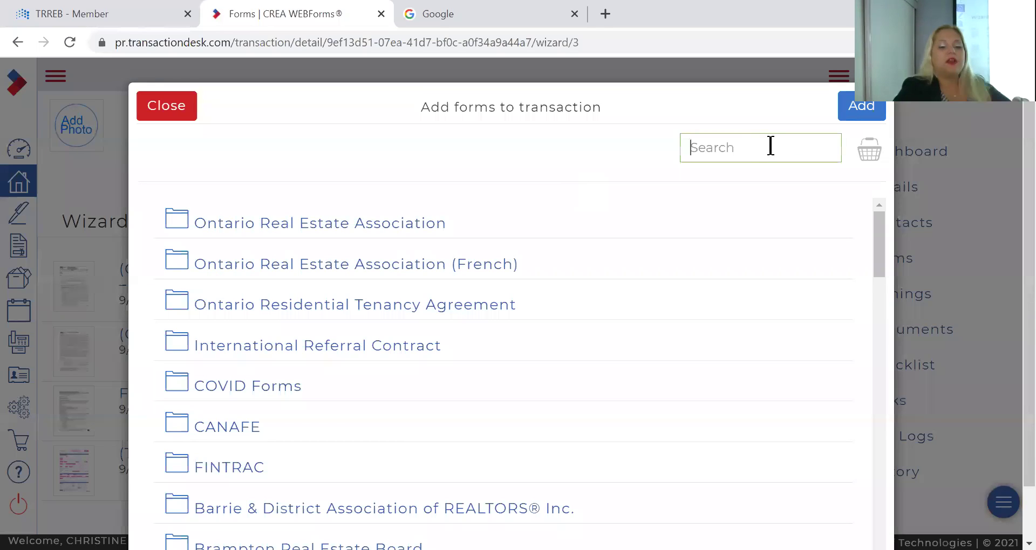
text(schedule)
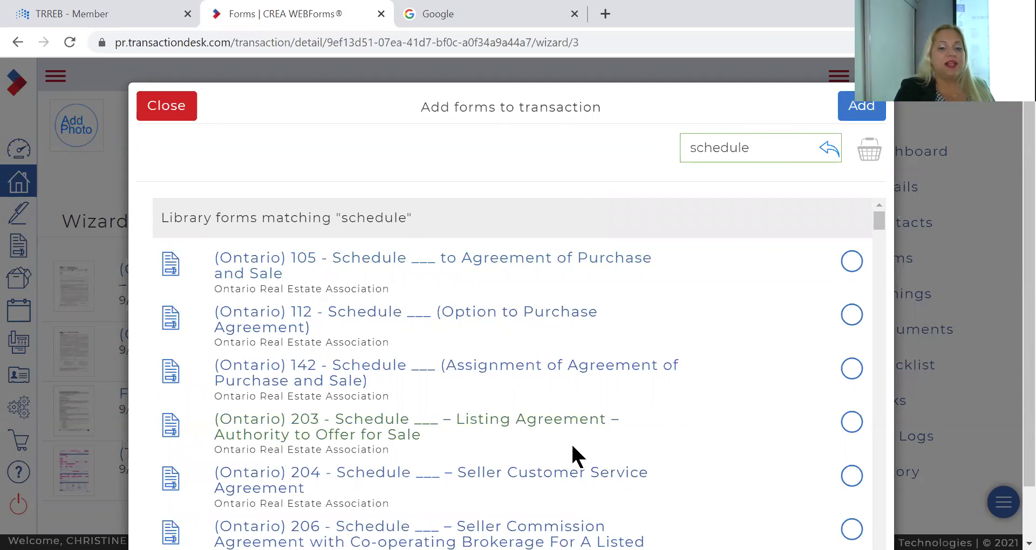
click(854, 424)
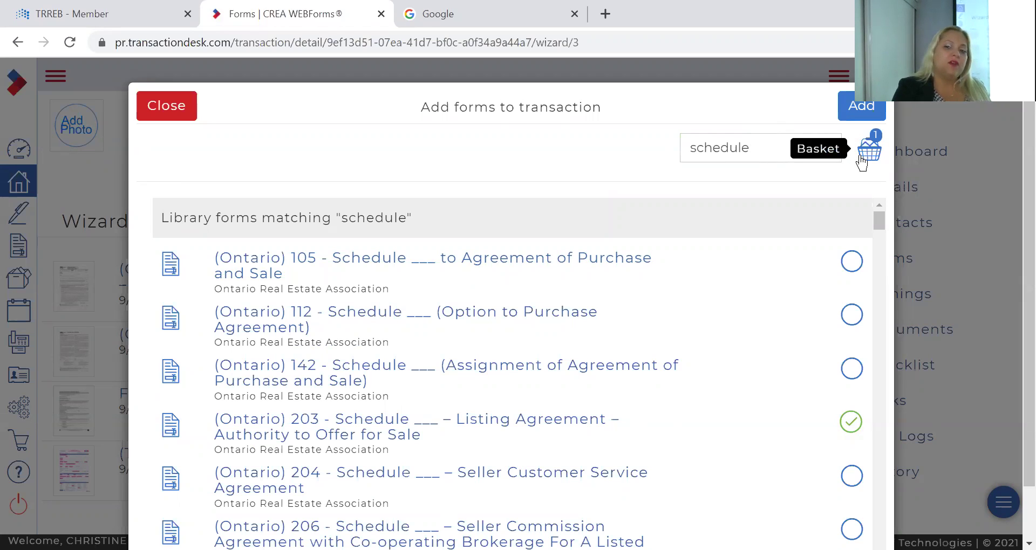
click(862, 108)
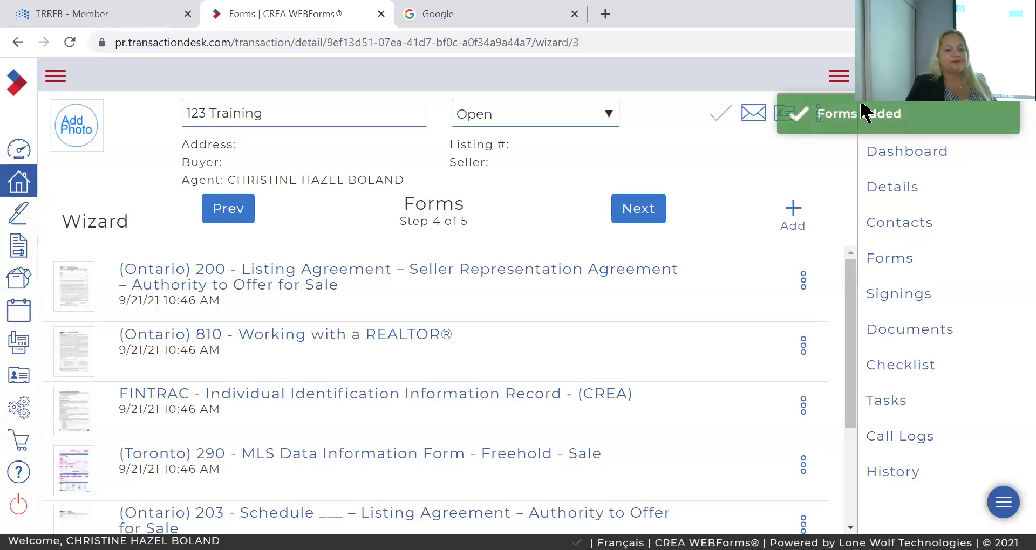
Advance to the Documents step and finish the wizard, reaching the 123 Training dashboard
click(637, 211)
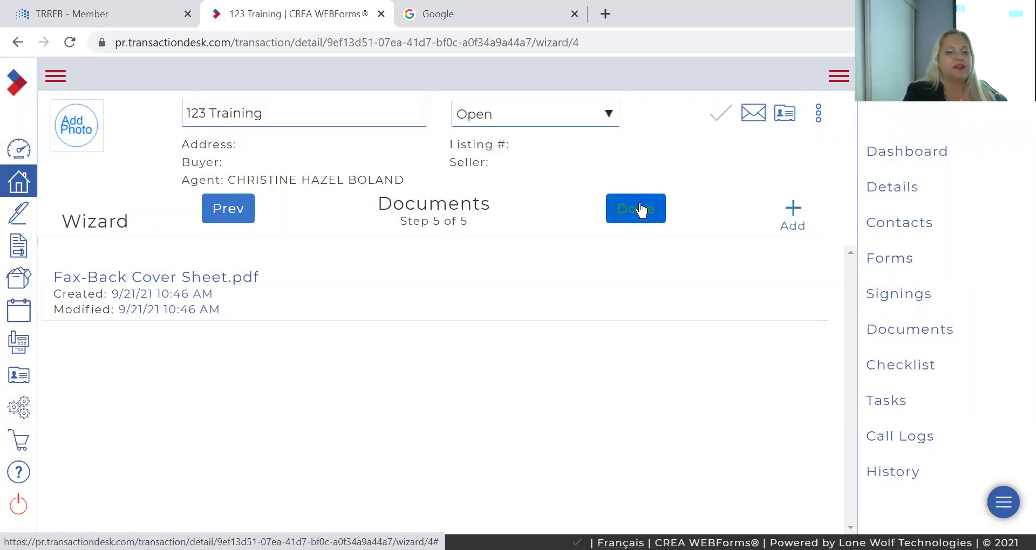
click(640, 209)
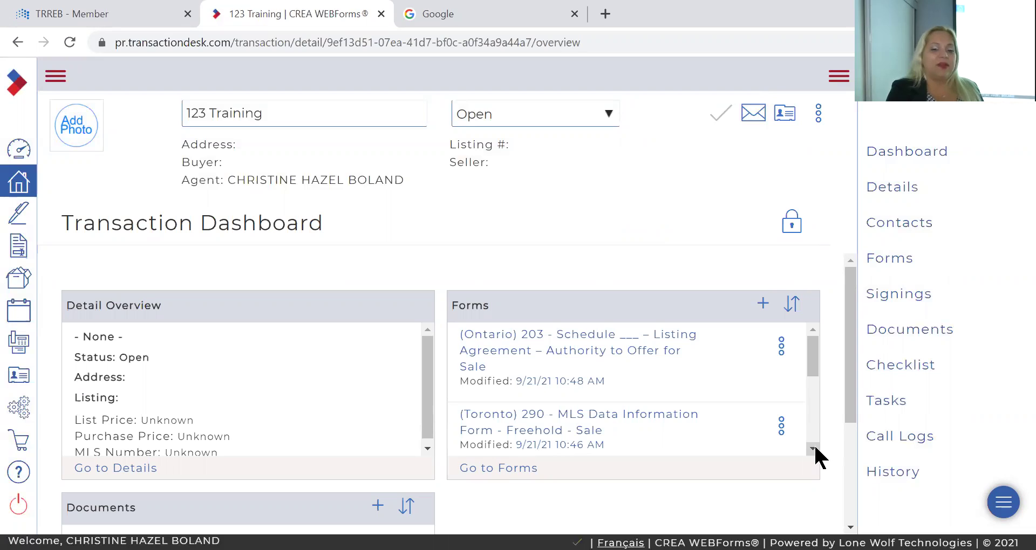
scroll(814, 444, down, 2)
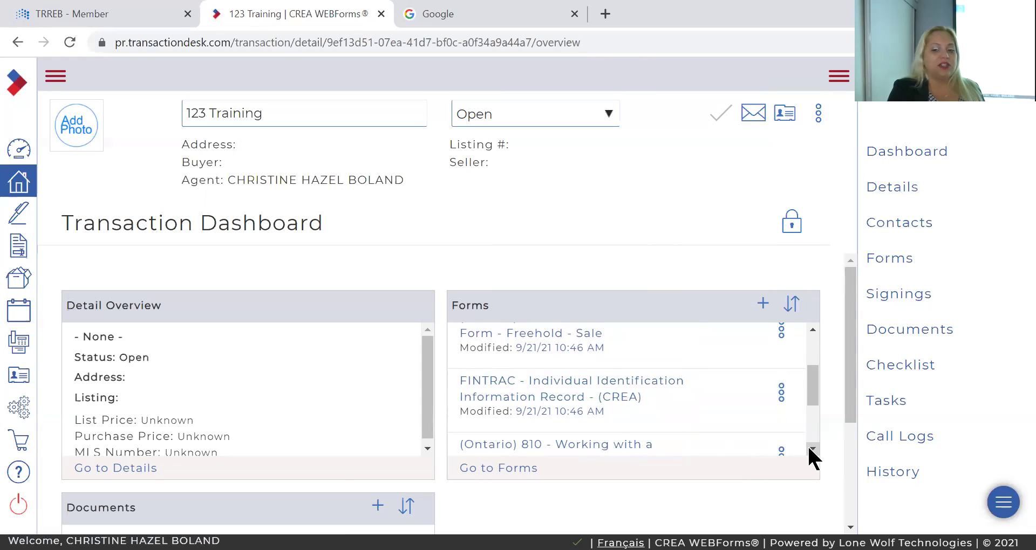
scroll(810, 448, down, 2)
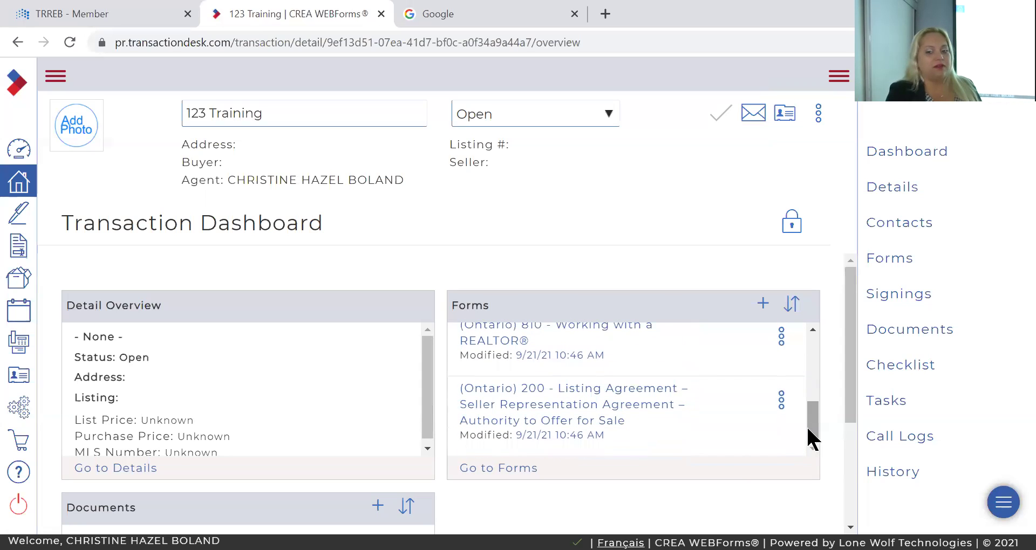
drag(809, 427, 806, 357)
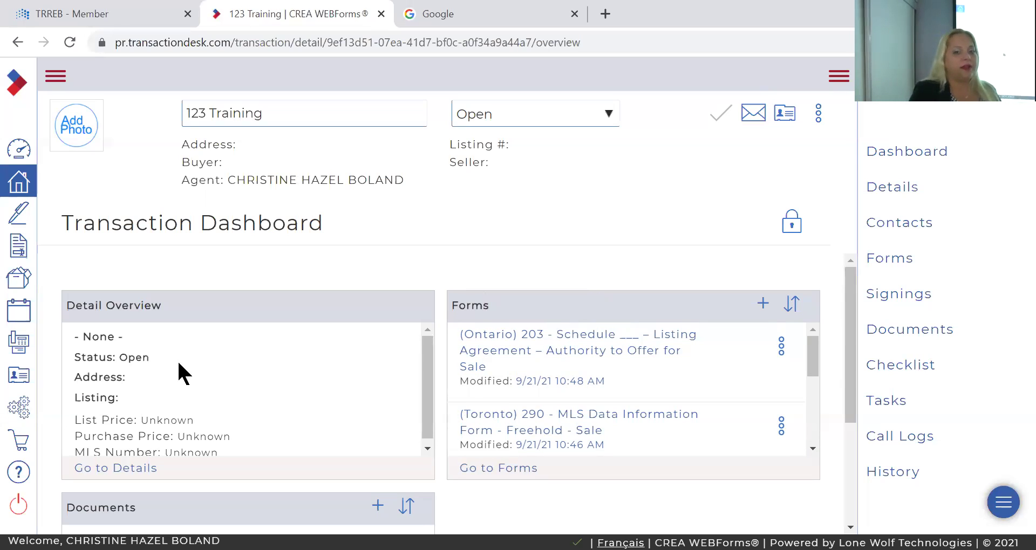
Close the 123 Training transaction and start a Stratus MLS search for available freehold sales
click(381, 13)
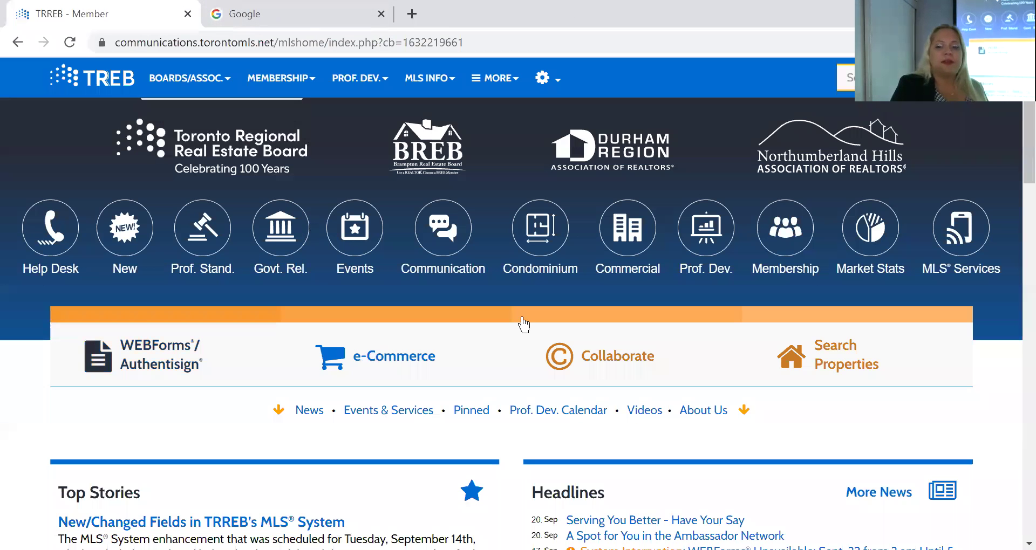
click(842, 363)
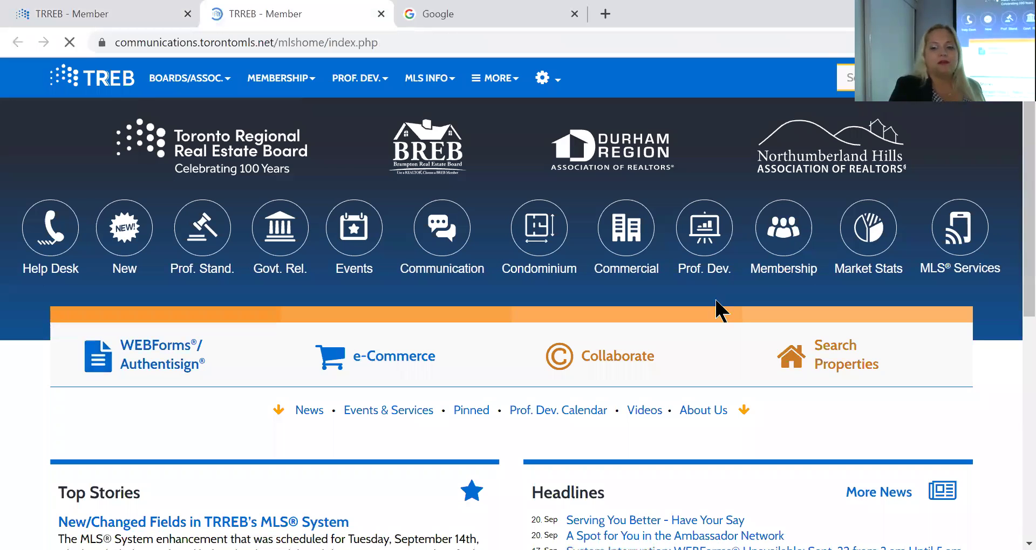
click(810, 352)
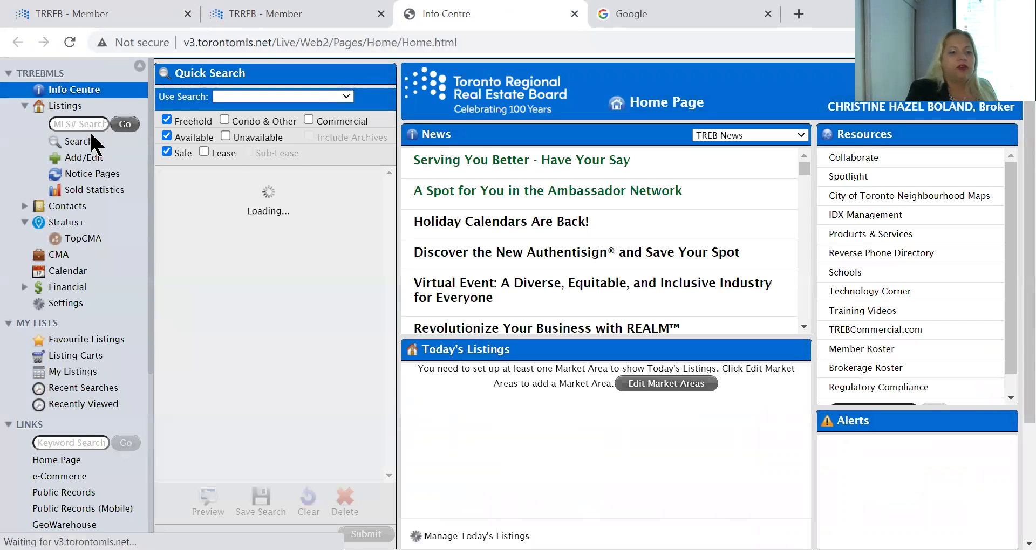
click(89, 140)
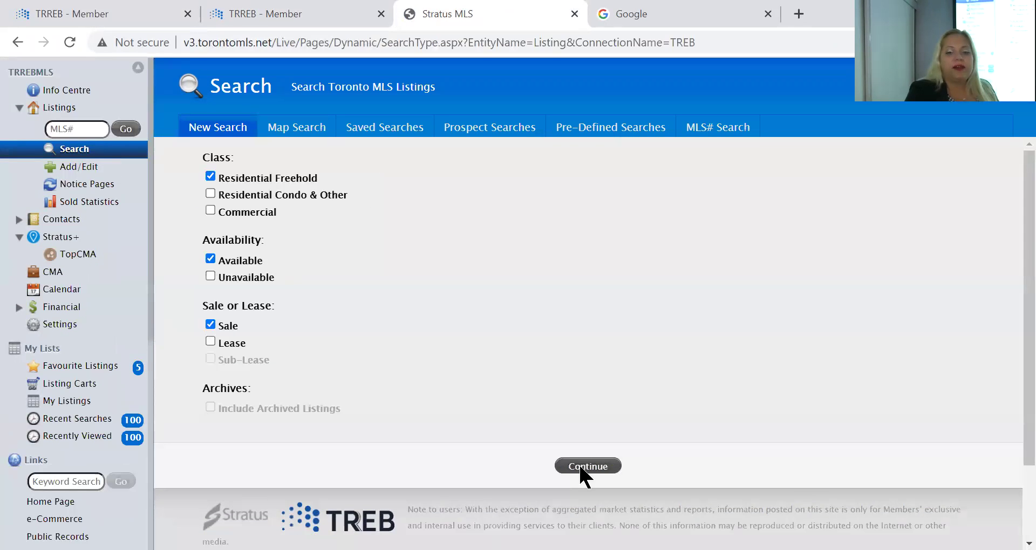
click(581, 464)
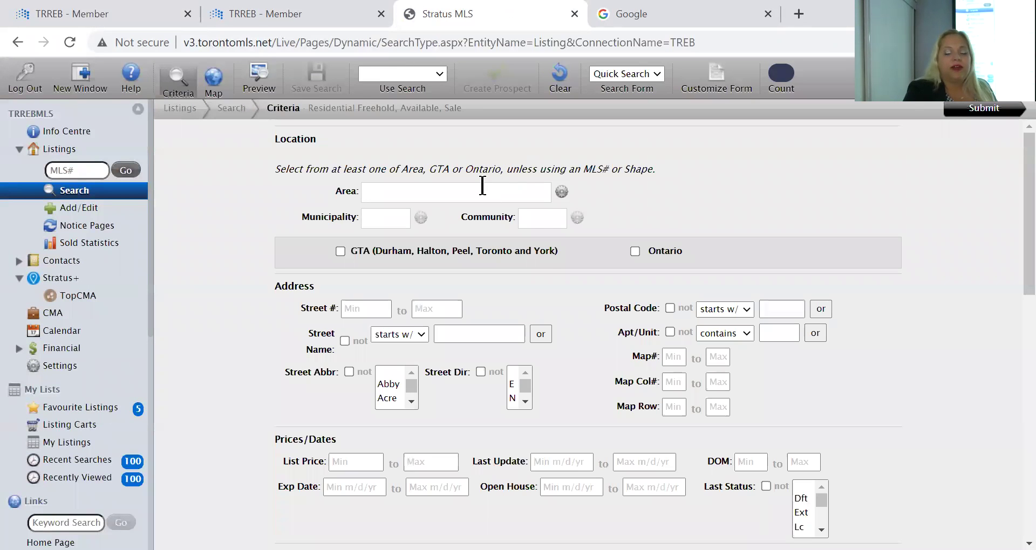
Search with Area Toronto, Municipality Toronto E04 and Community Dorset Park
click(481, 191)
scroll(457, 266, down, 2)
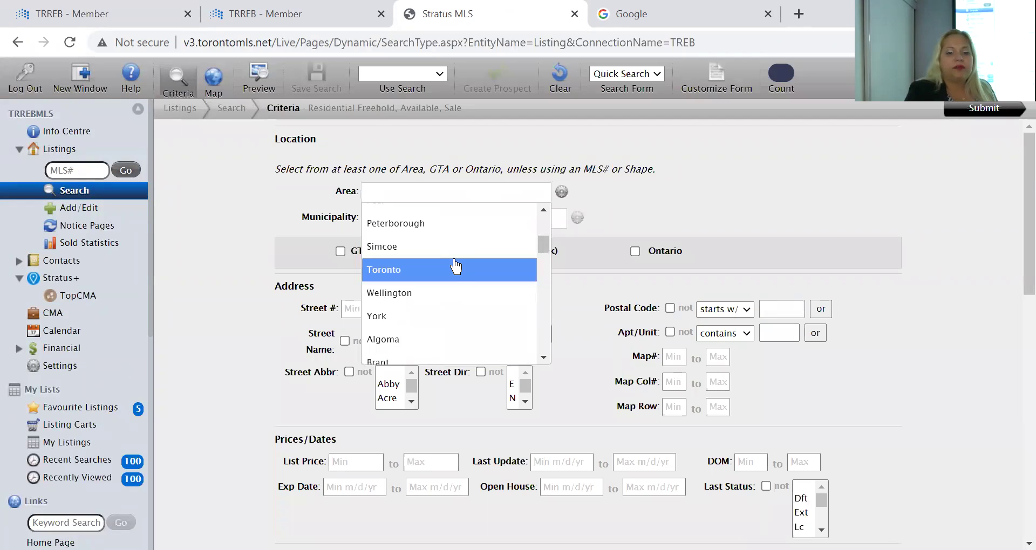
double_click(454, 262)
click(430, 218)
scroll(405, 301, down, 6)
scroll(418, 267, up, 1)
click(417, 247)
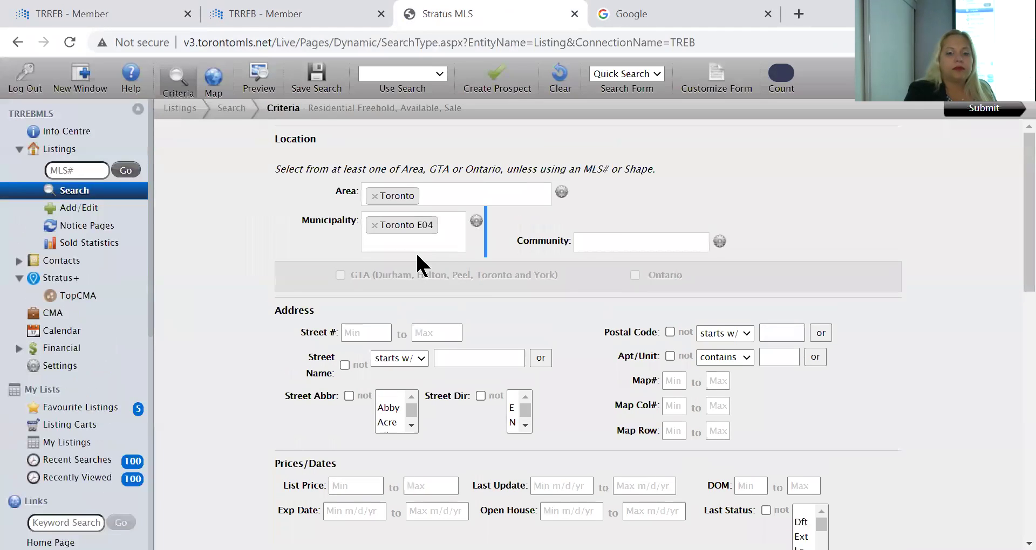
click(646, 238)
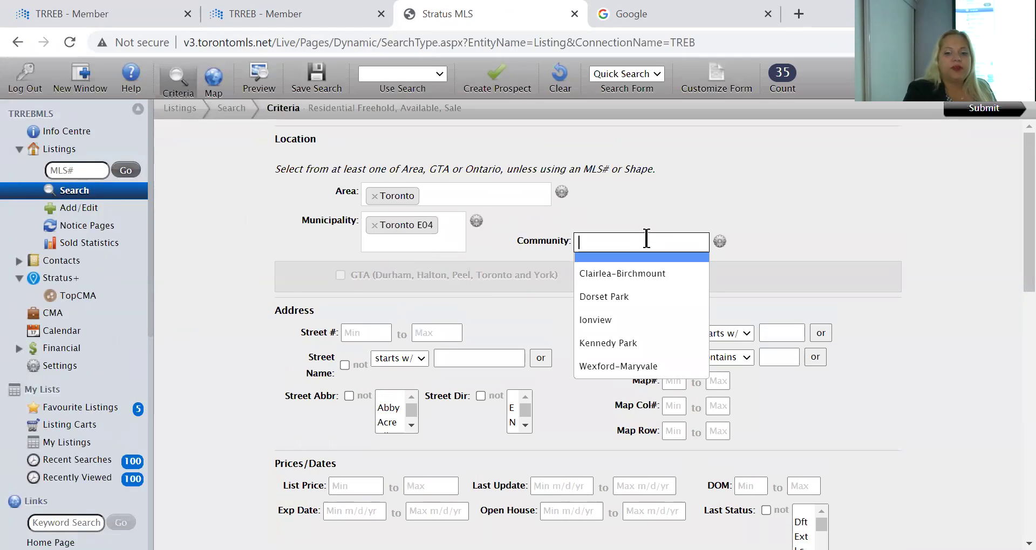
click(634, 293)
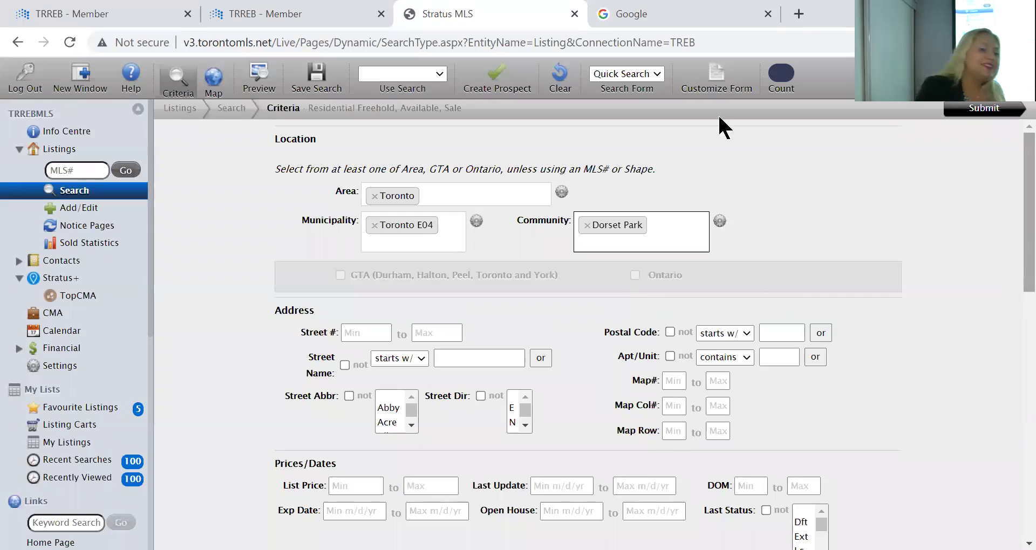
click(986, 111)
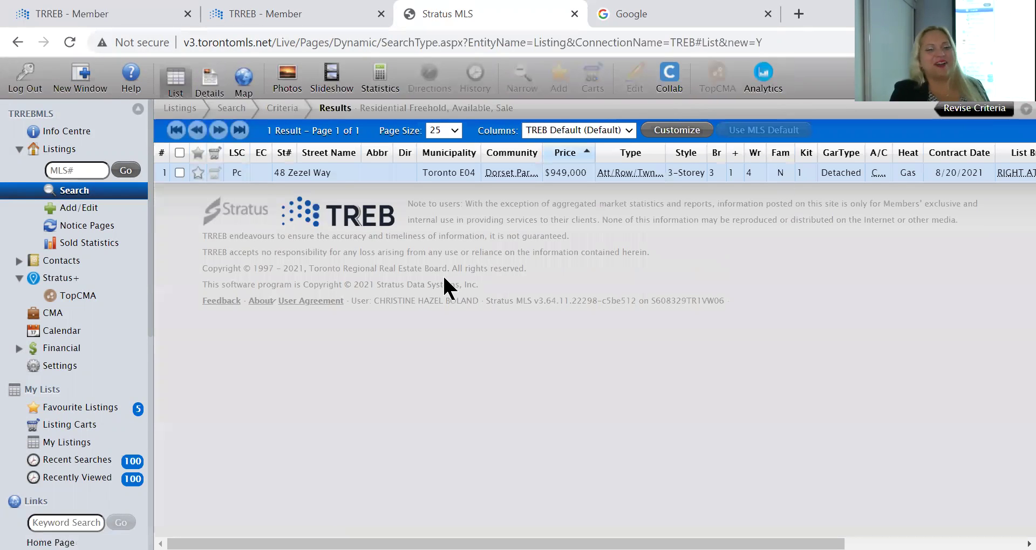
double_click(329, 173)
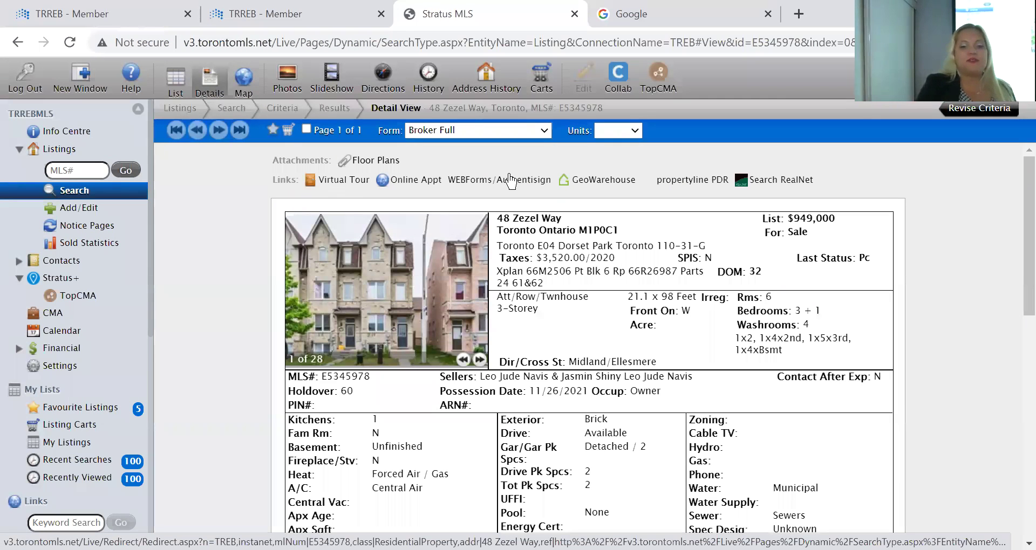
click(510, 181)
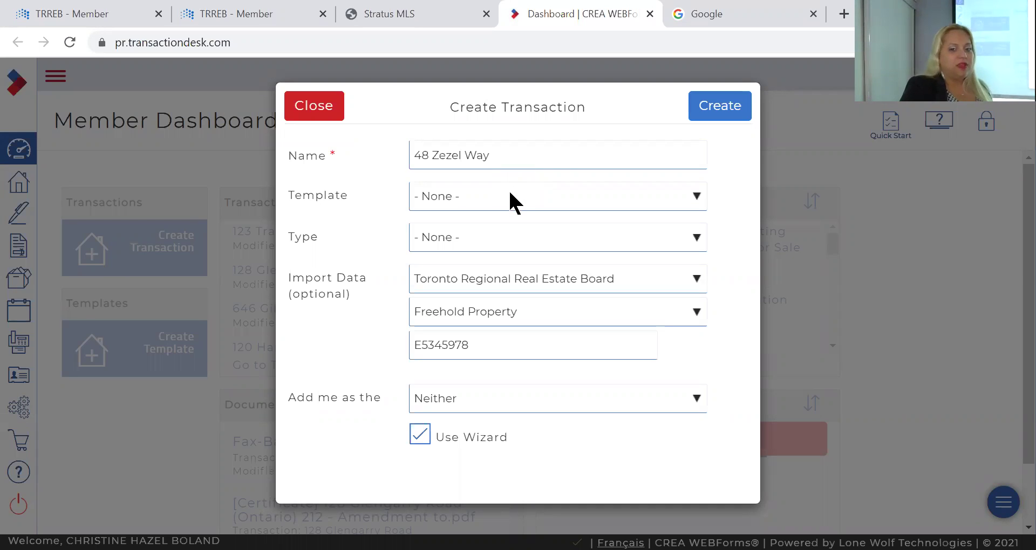
click(514, 203)
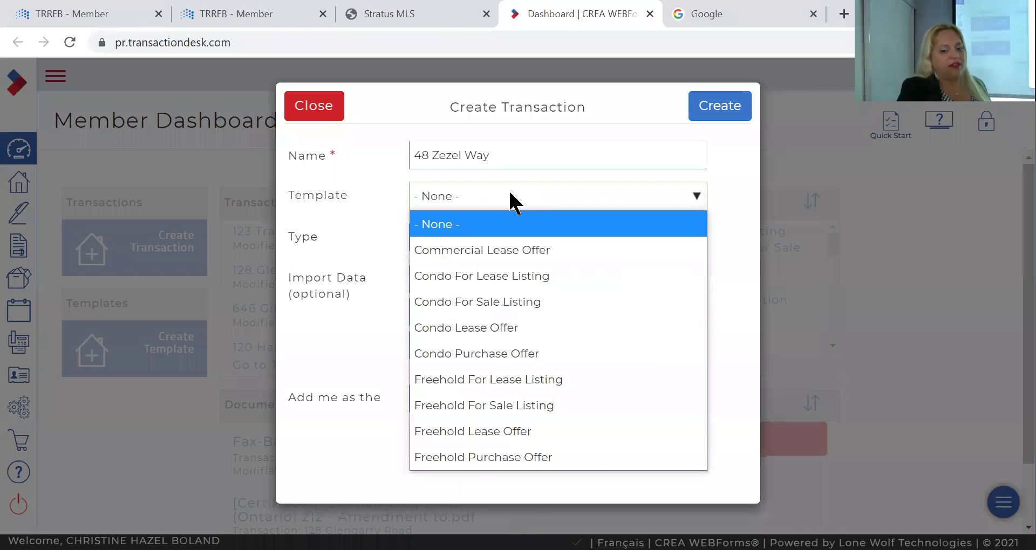
click(476, 464)
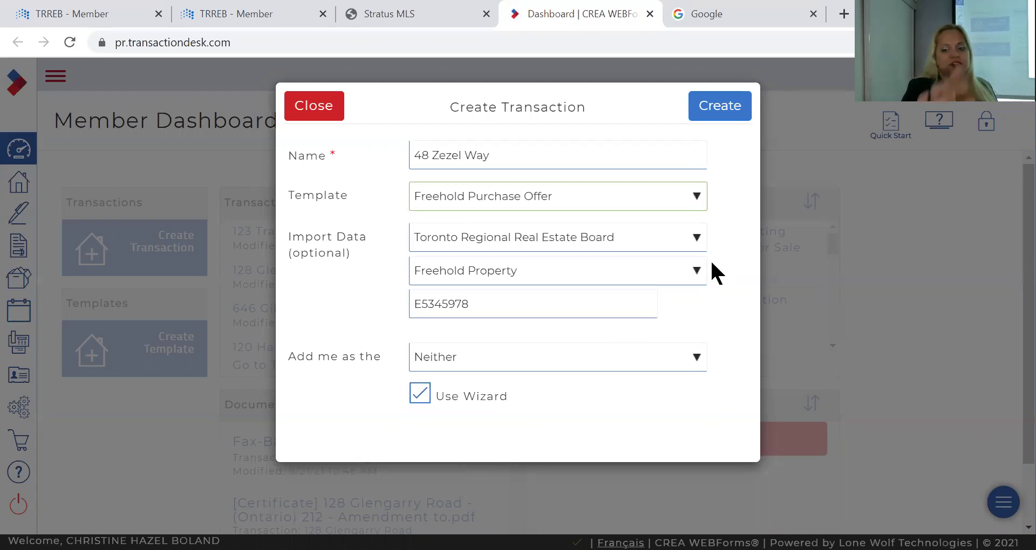
click(718, 106)
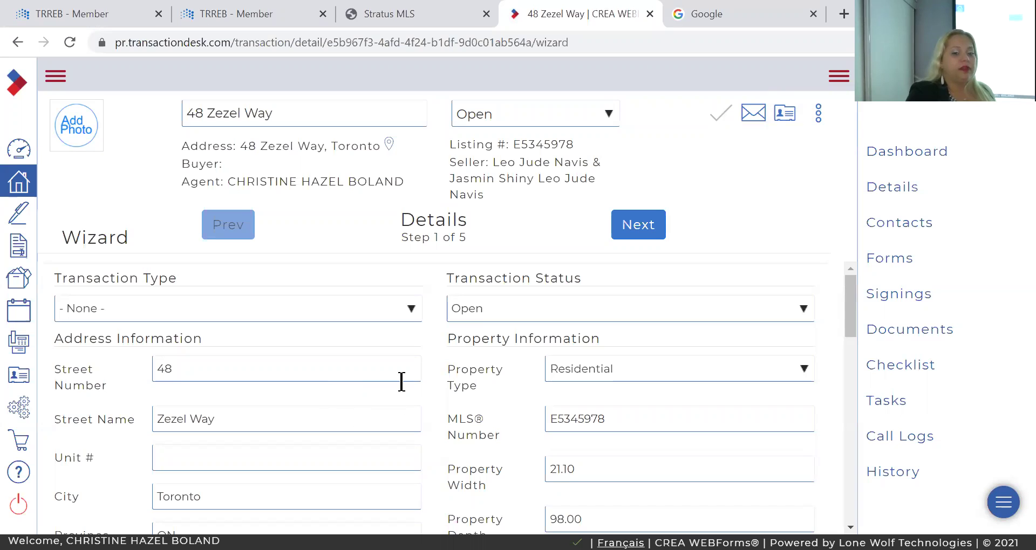
Review the prefilled Details, then advance past Transaction Dates and Contacts to Forms step 4
scroll(400, 379, down, 5)
scroll(400, 379, down, 2)
scroll(399, 379, down, 3)
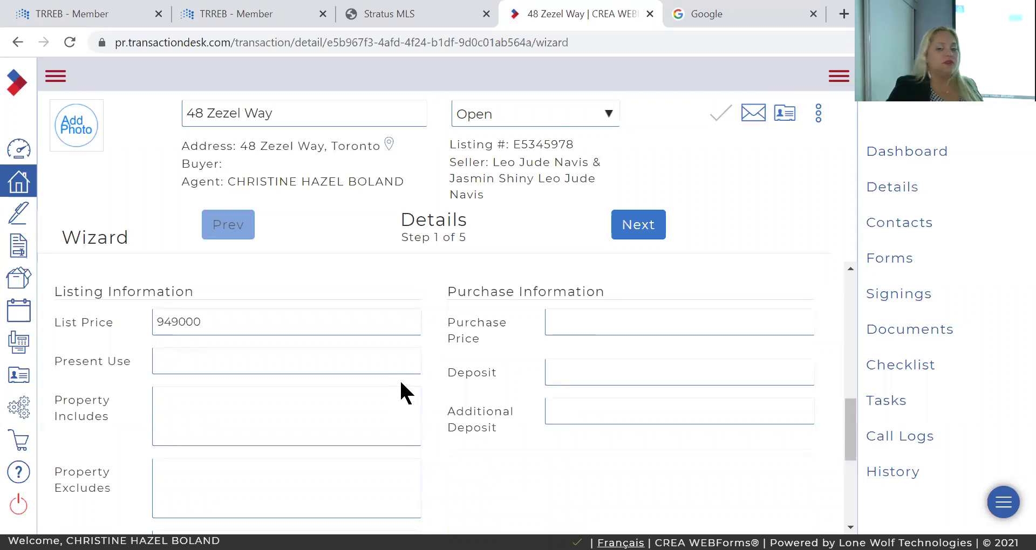
scroll(399, 379, up, 5)
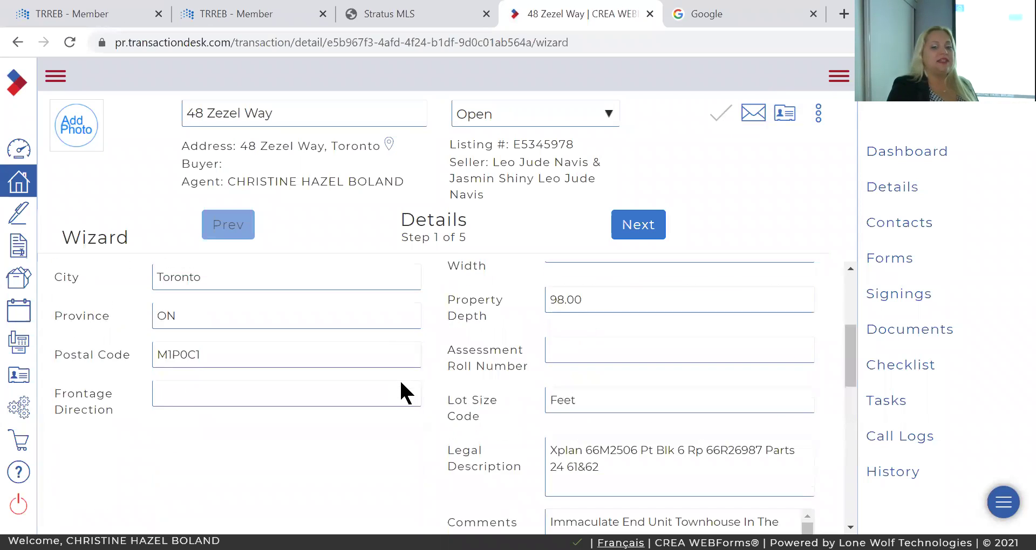
click(637, 229)
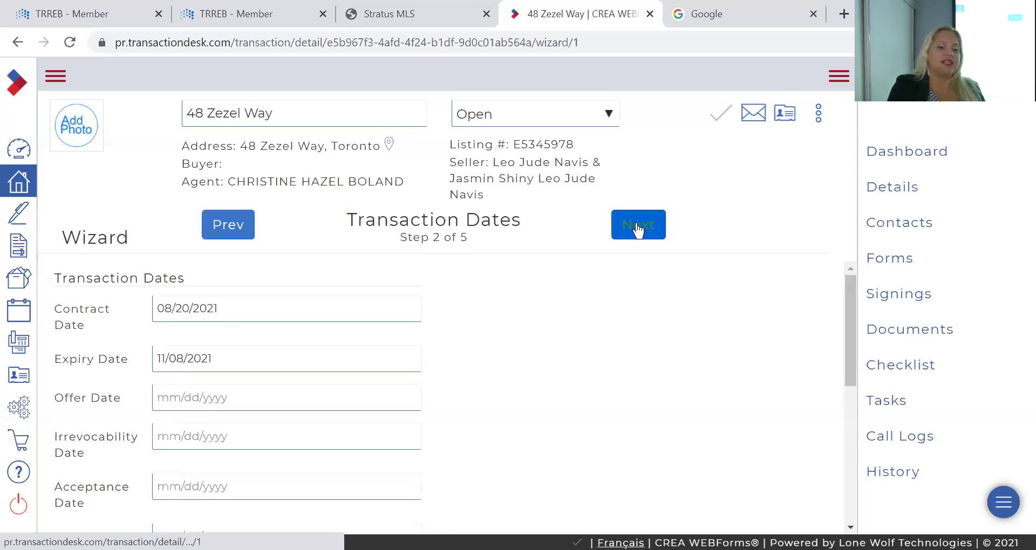
click(637, 230)
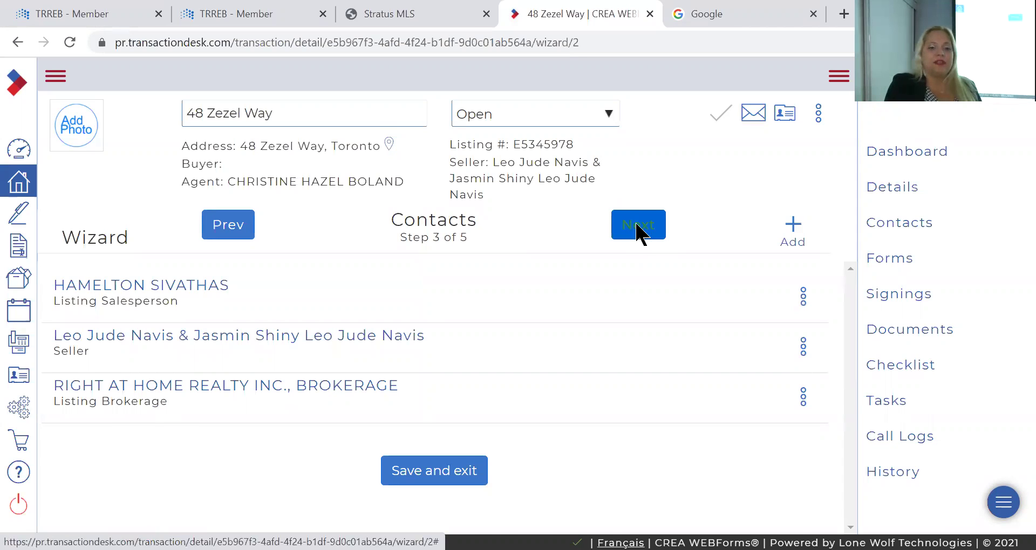
click(637, 230)
scroll(407, 342, down, 5)
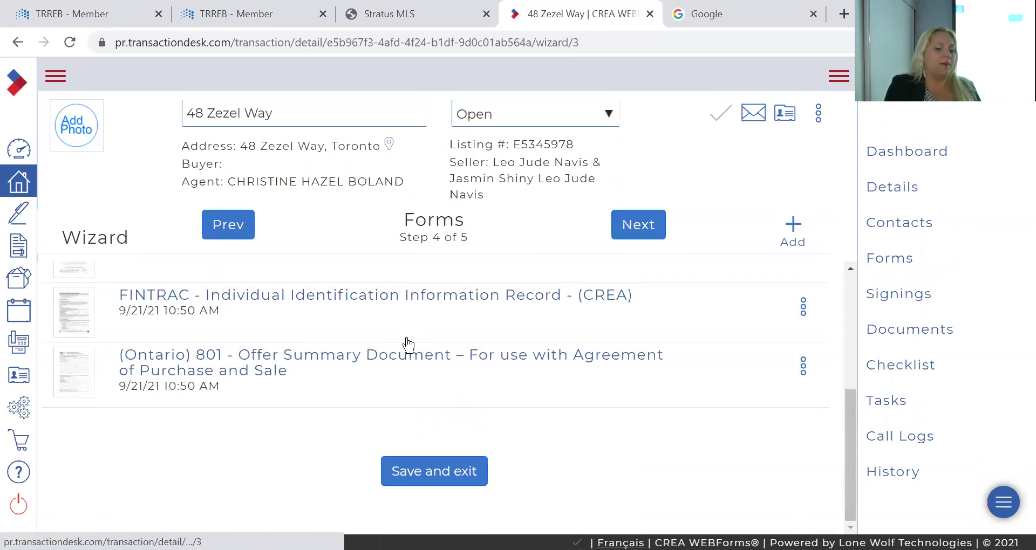
scroll(407, 347, up, 4)
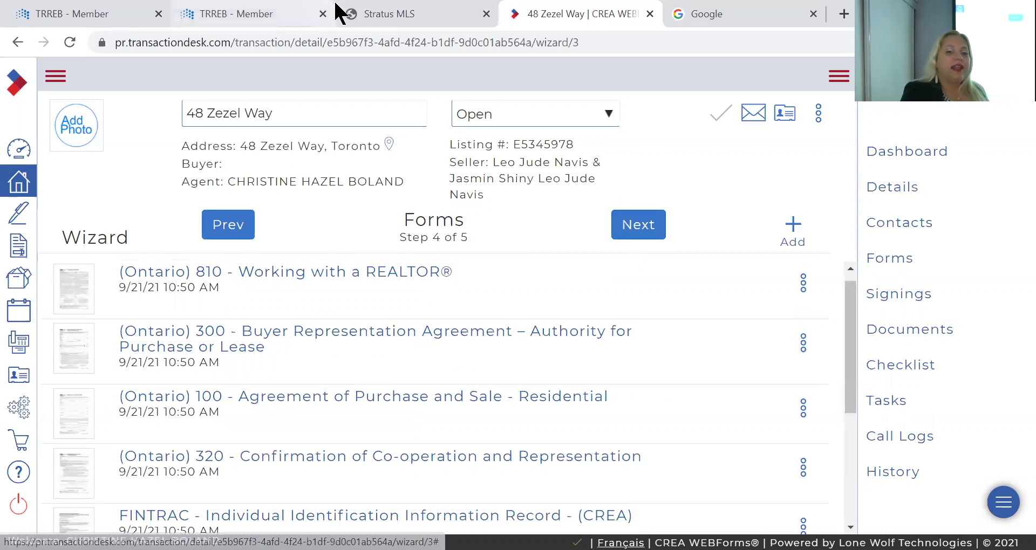
Save the listing's attached Schedule B PDF to the Desktop as 'Schedule B.pdf', then close the PDF
click(383, 15)
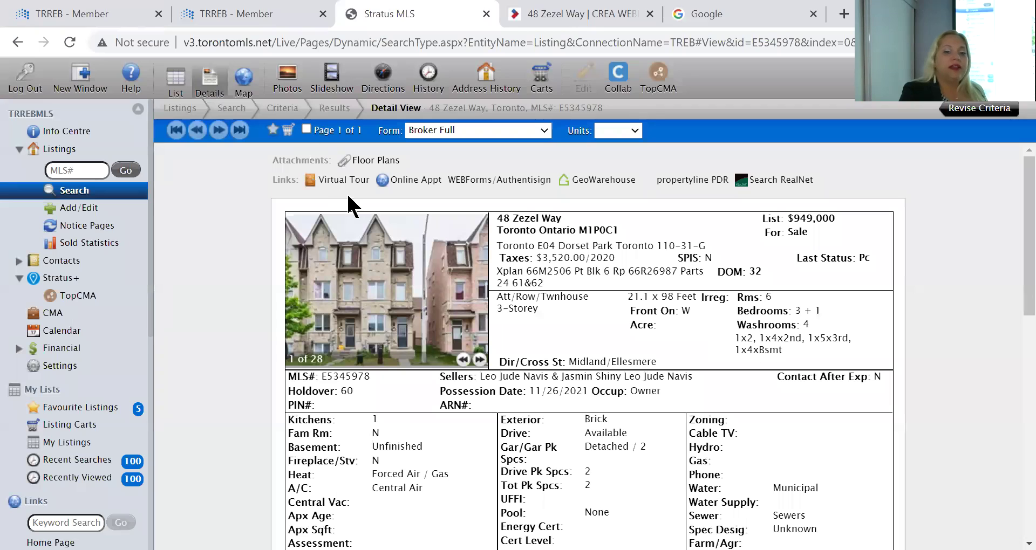
click(369, 156)
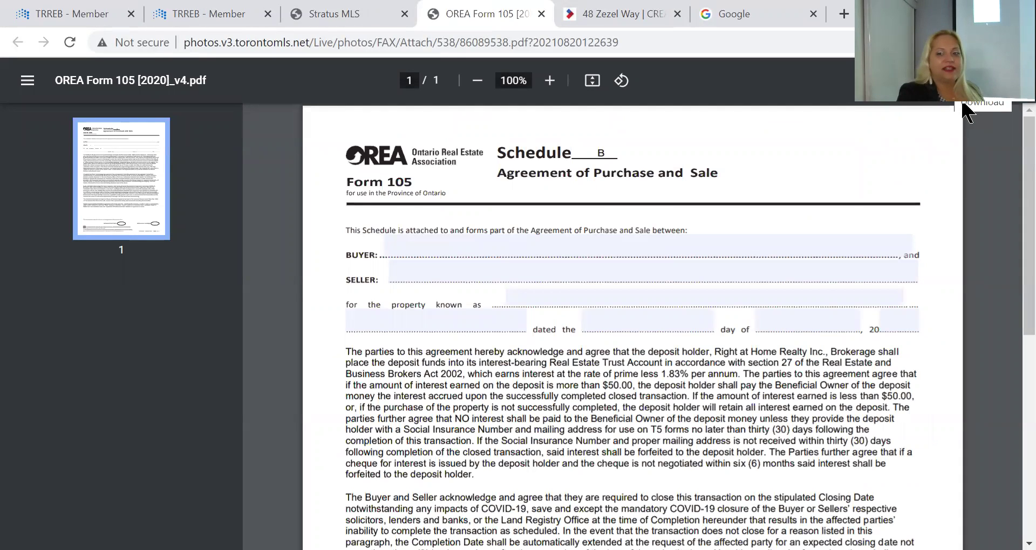
click(964, 105)
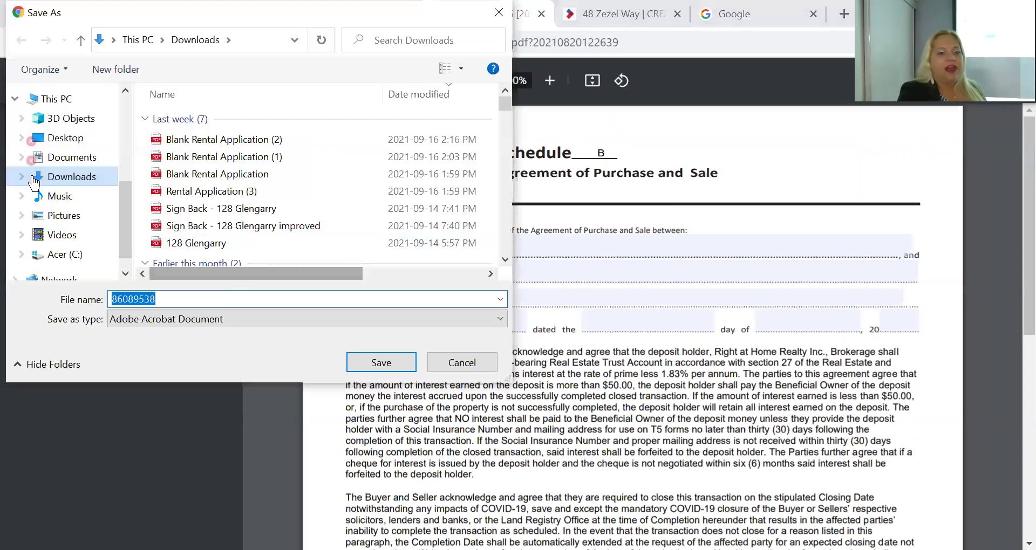
click(60, 142)
double_click(176, 300)
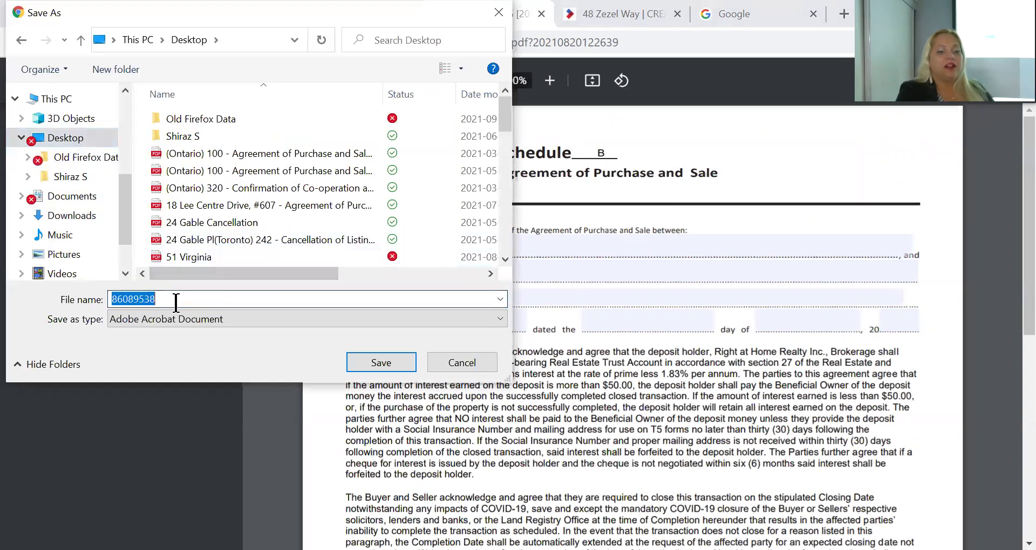
text(SAchedul)
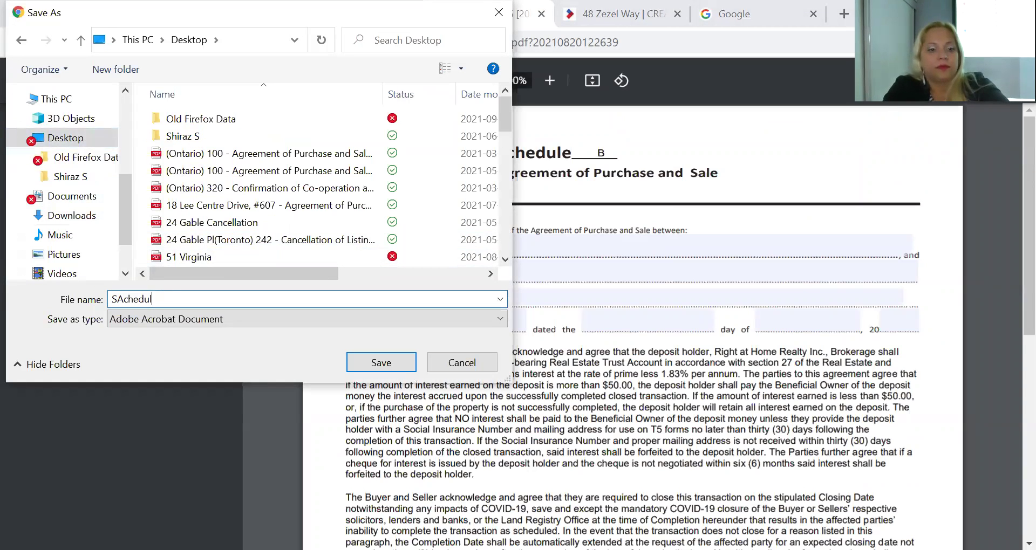
key(BackSpace)
key(BackSpace)
key(BackSpace)
key(BackSpace)
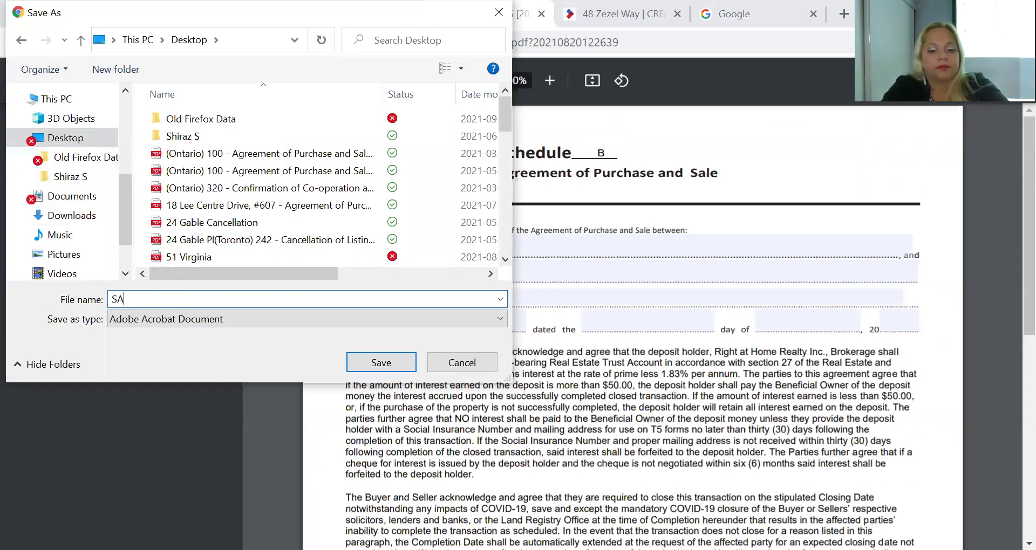
key(BackSpace)
text(chedule B)
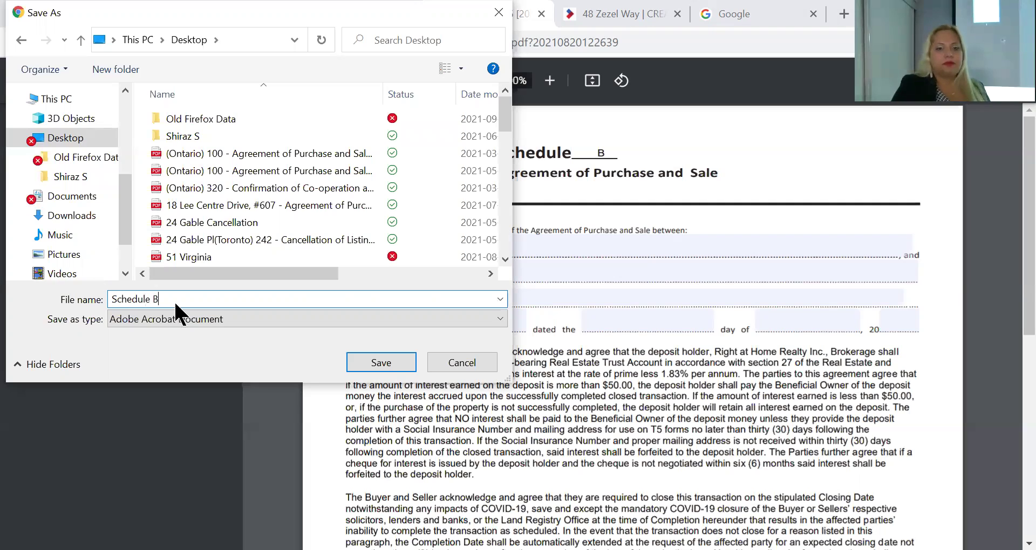
key(Return)
click(545, 16)
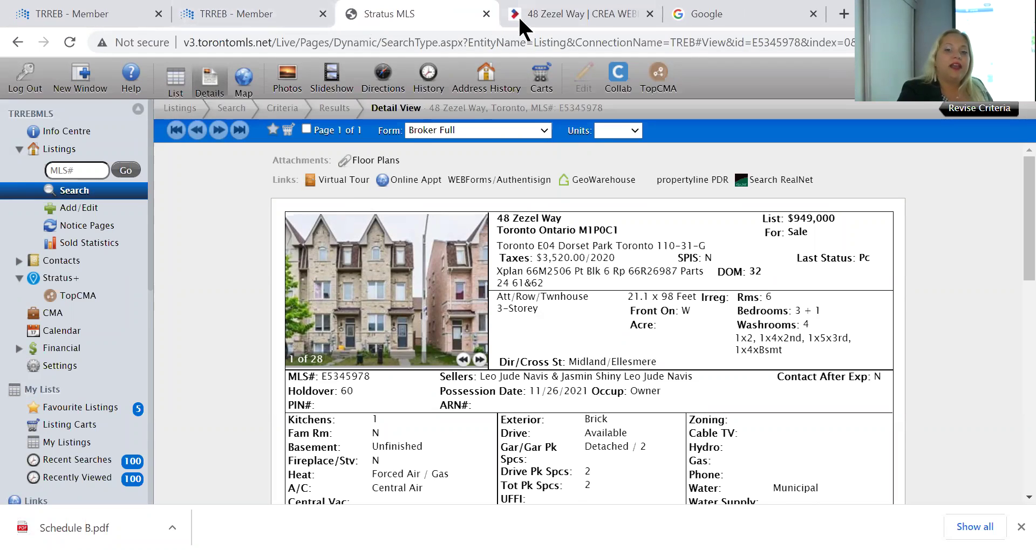
Skip adding forms, advance to the Documents step and finish the wizard
click(546, 15)
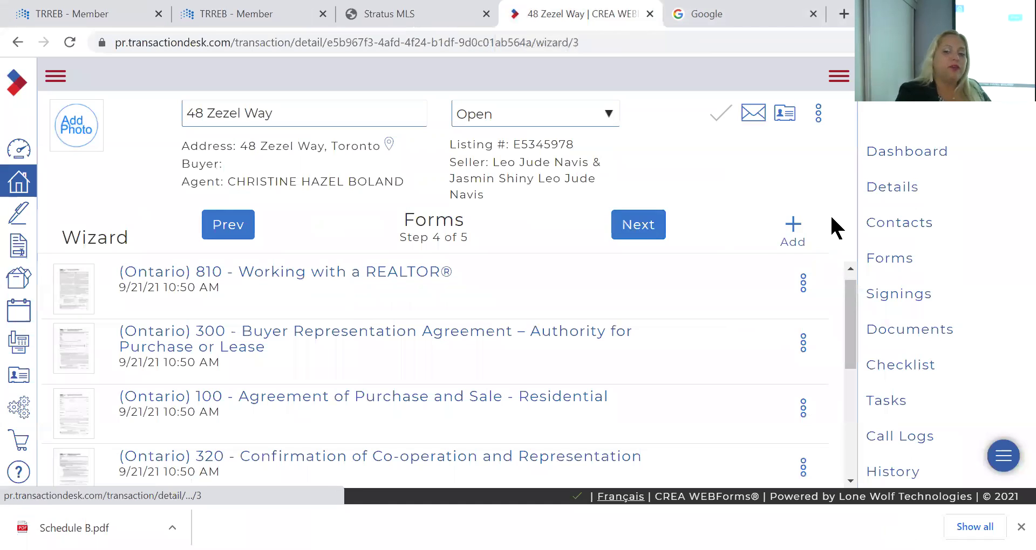
click(792, 226)
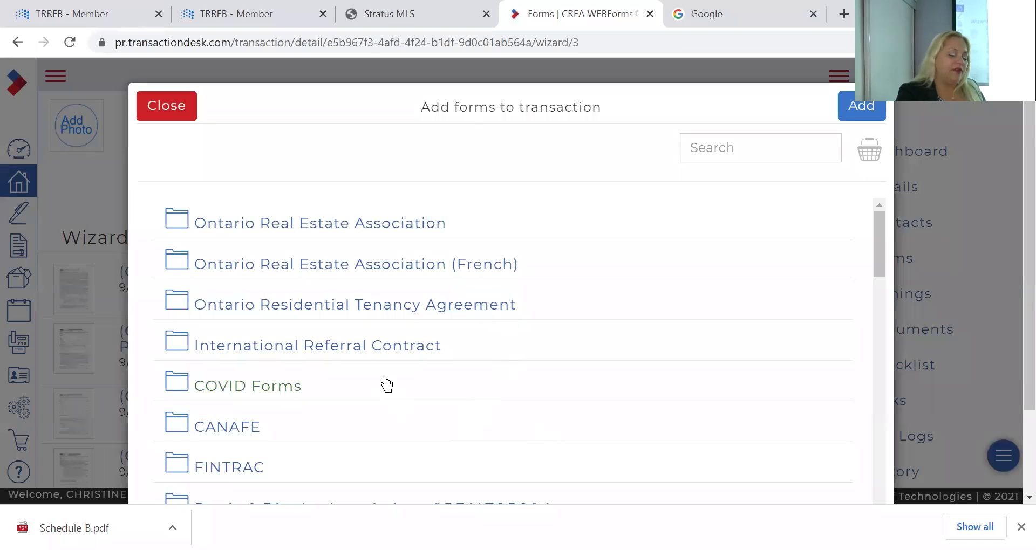
click(173, 105)
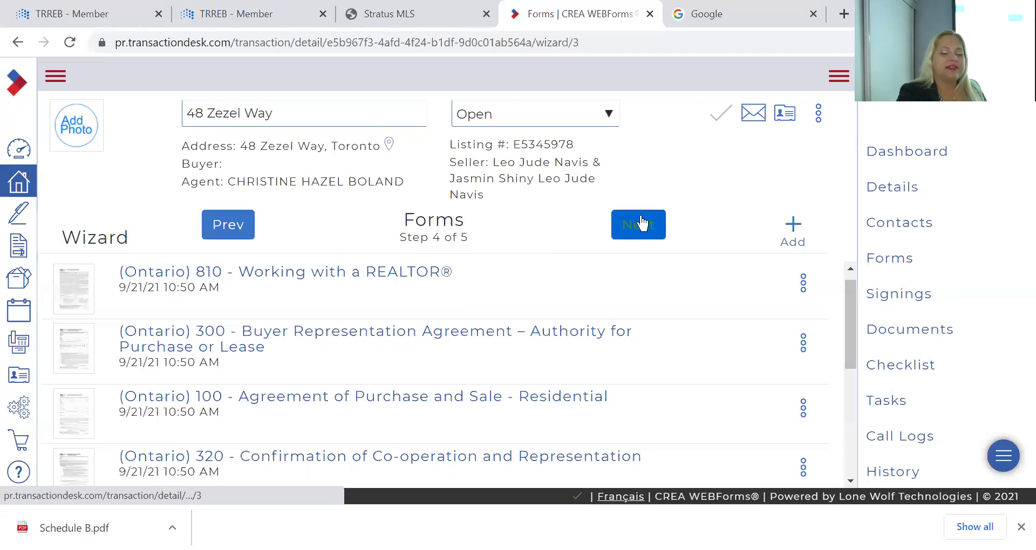
click(641, 222)
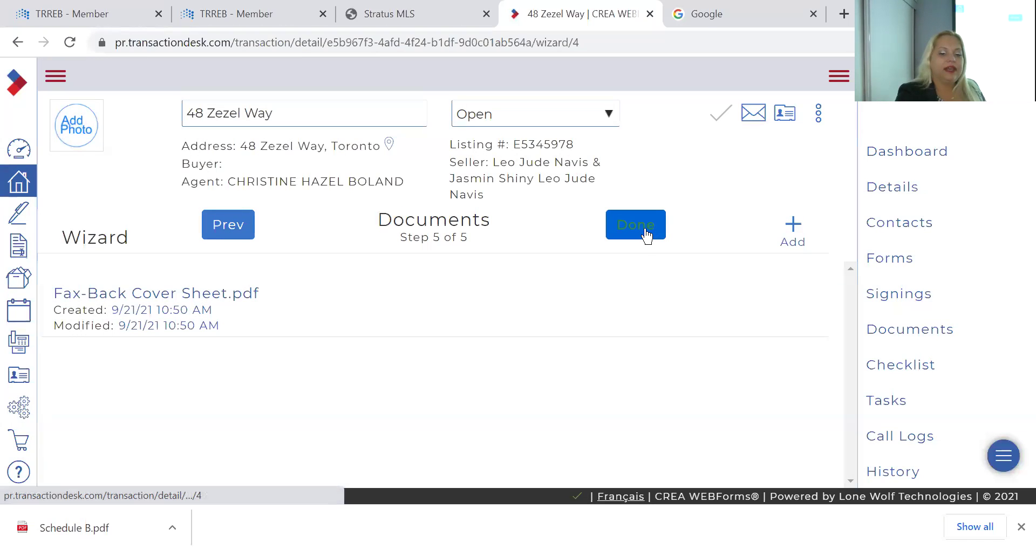
click(646, 230)
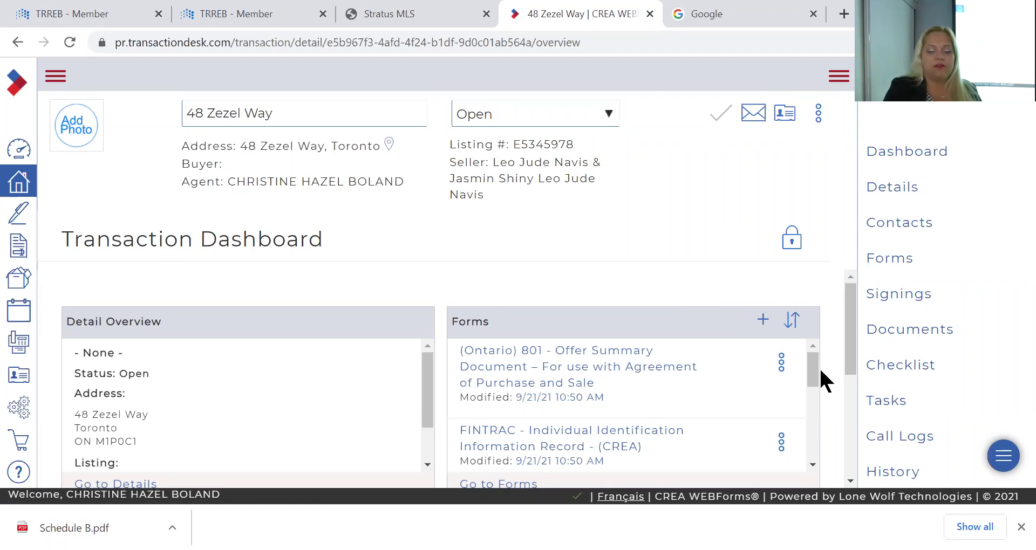
Open '(Ontario) 100 - Agreement of Purchase and Sale - Residential' from the dashboard's Forms panel
drag(806, 362, 821, 316)
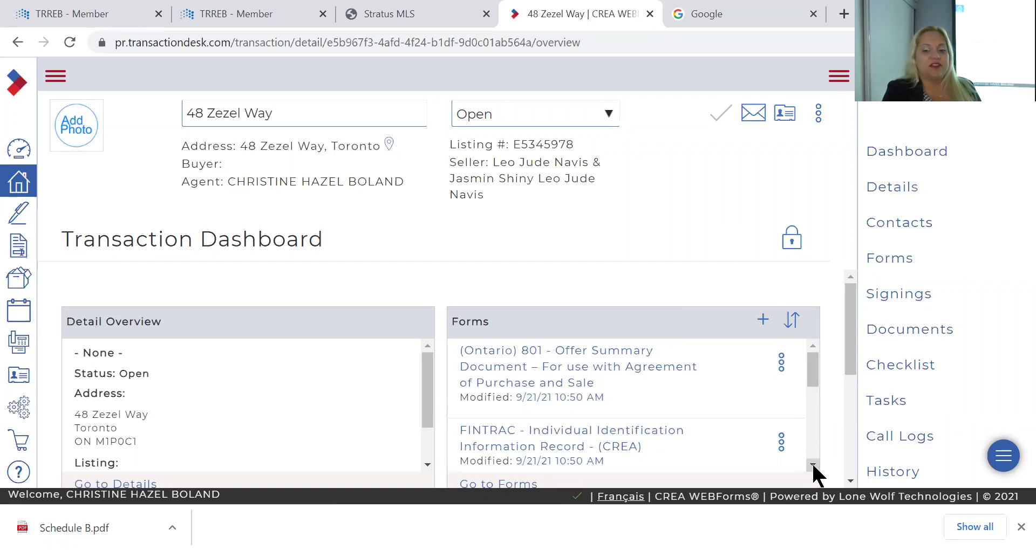
click(813, 466)
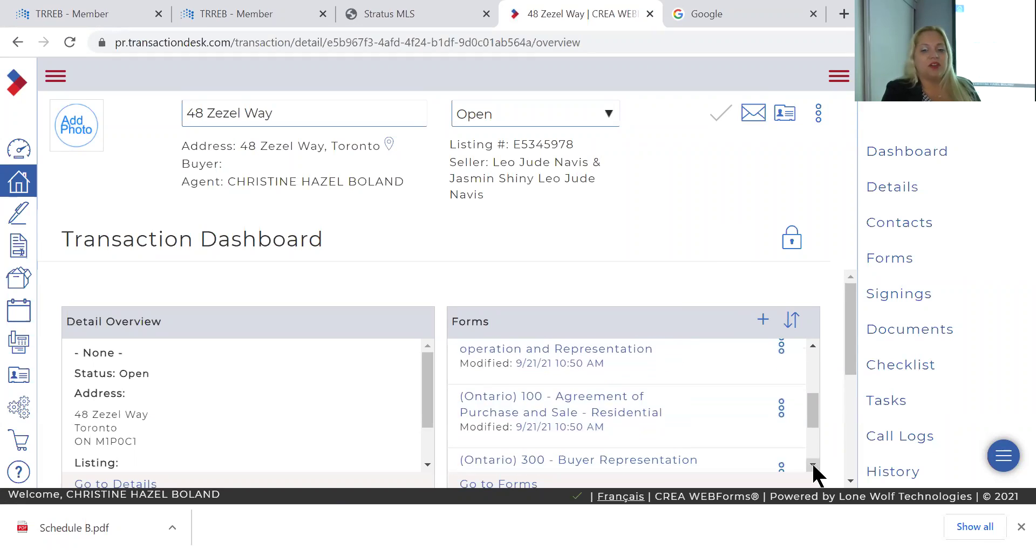
click(583, 397)
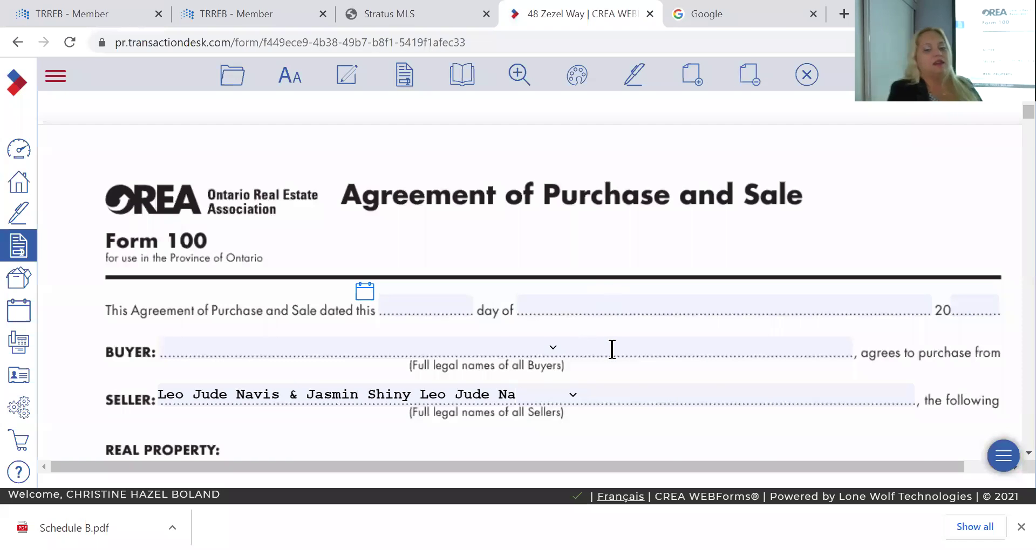
Review Form 100's prefilled address, frontage, depth and legal description
scroll(611, 349, down, 5)
scroll(614, 351, down, 1)
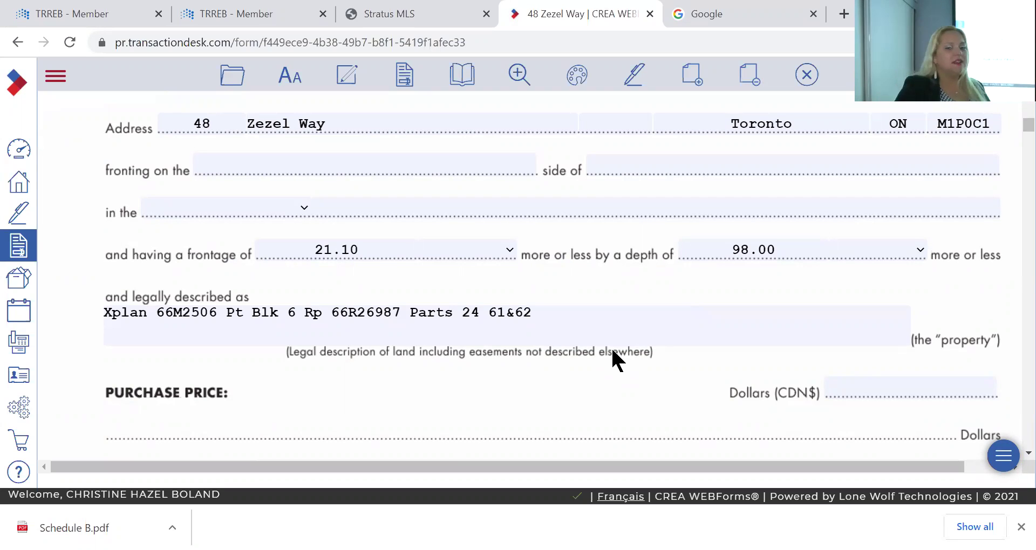
scroll(613, 352, down, 6)
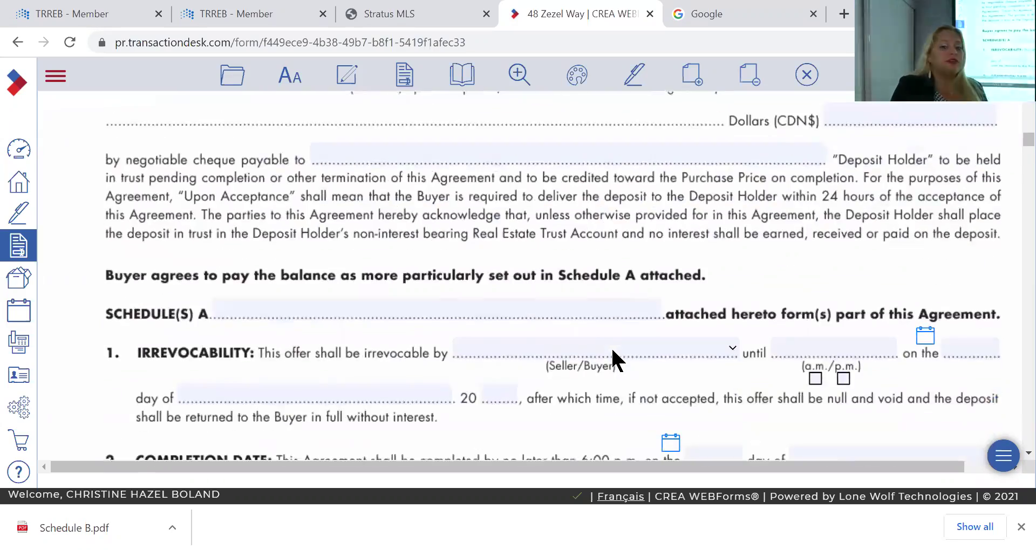
scroll(614, 357, down, 15)
scroll(615, 358, up, 8)
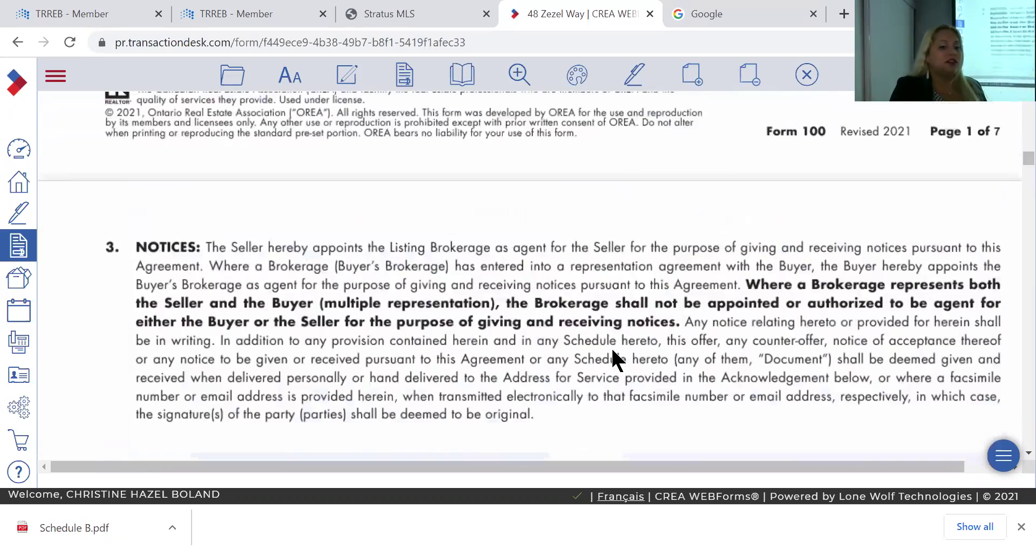
scroll(613, 352, up, 15)
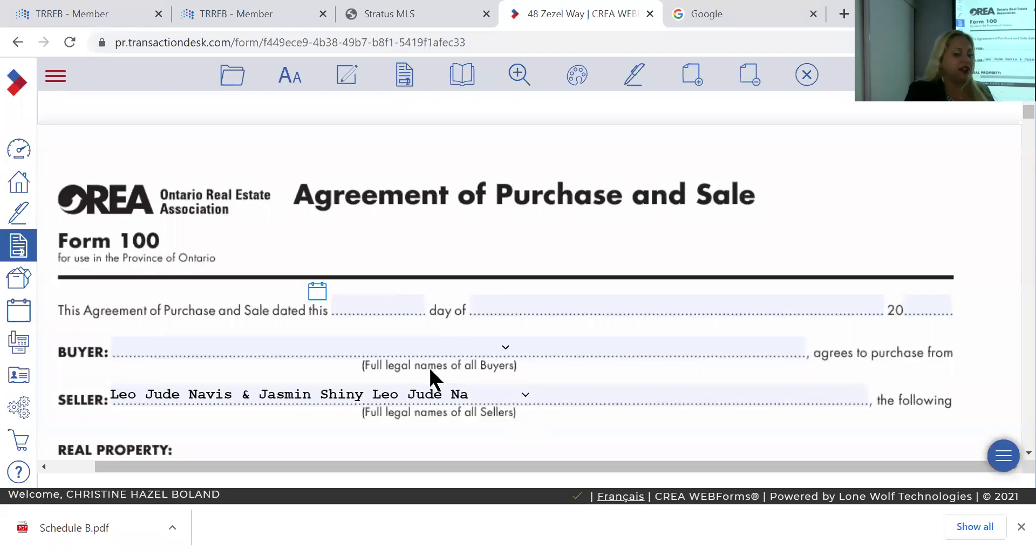
Add an '&' connector after the seller names
click(519, 395)
click(510, 454)
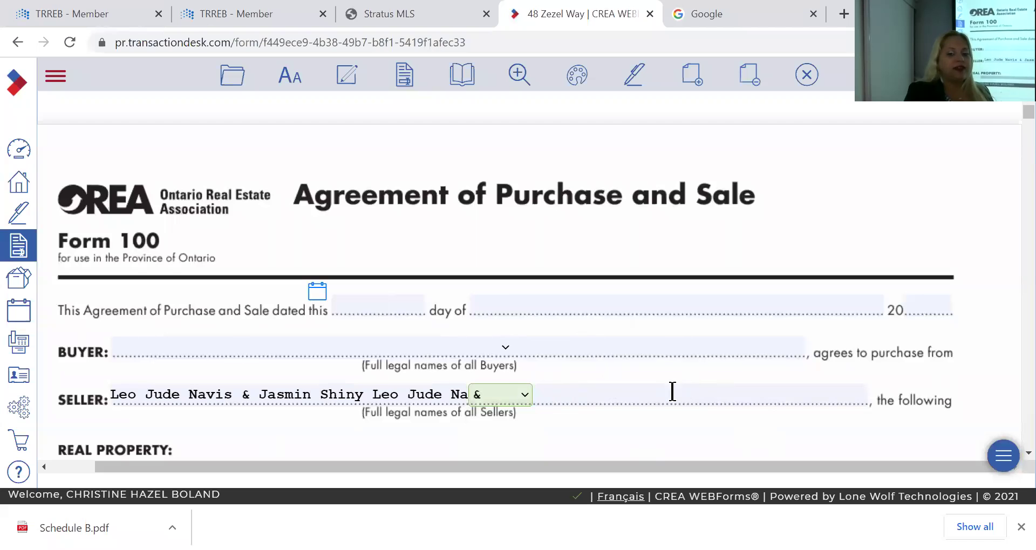
scroll(467, 358, down, 5)
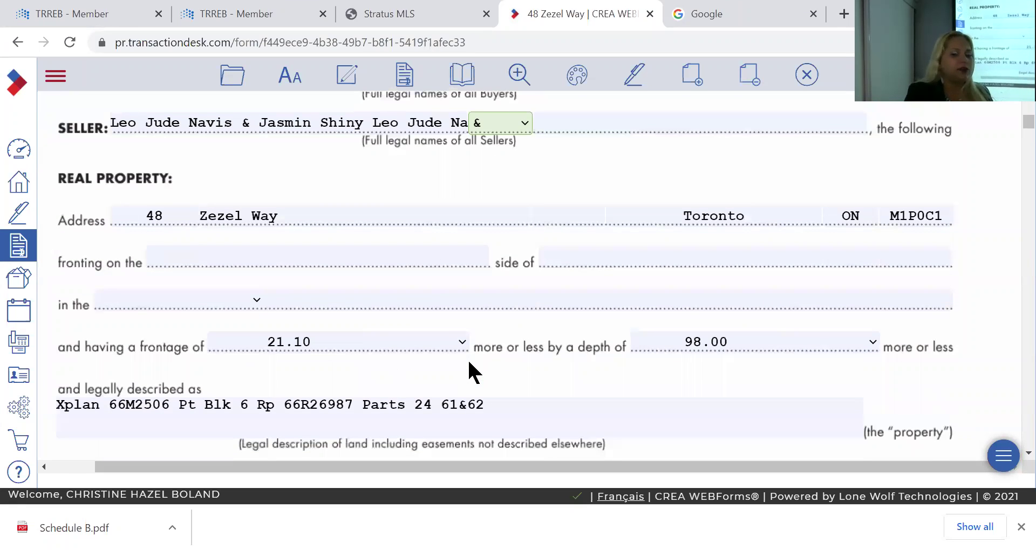
scroll(468, 363, down, 2)
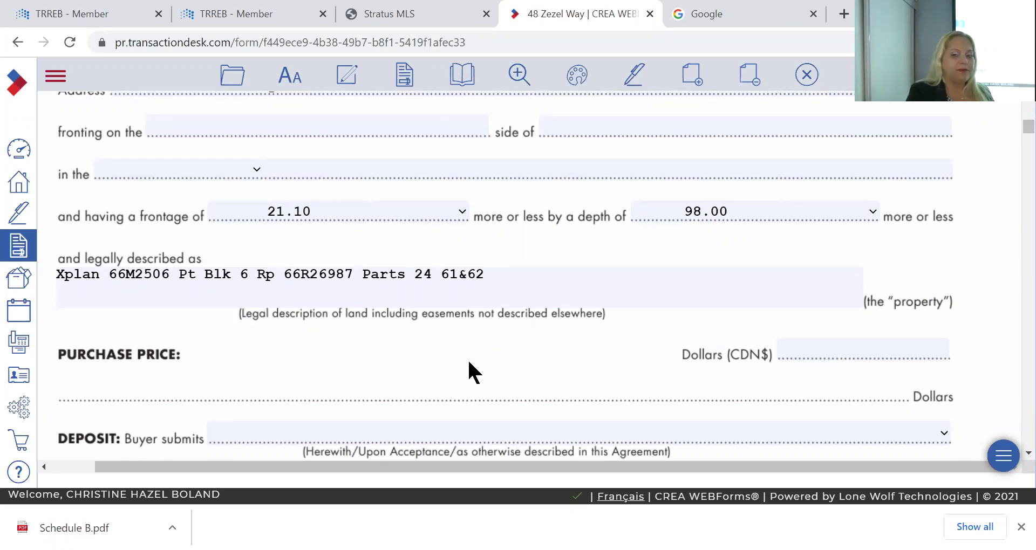
scroll(468, 362, up, 4)
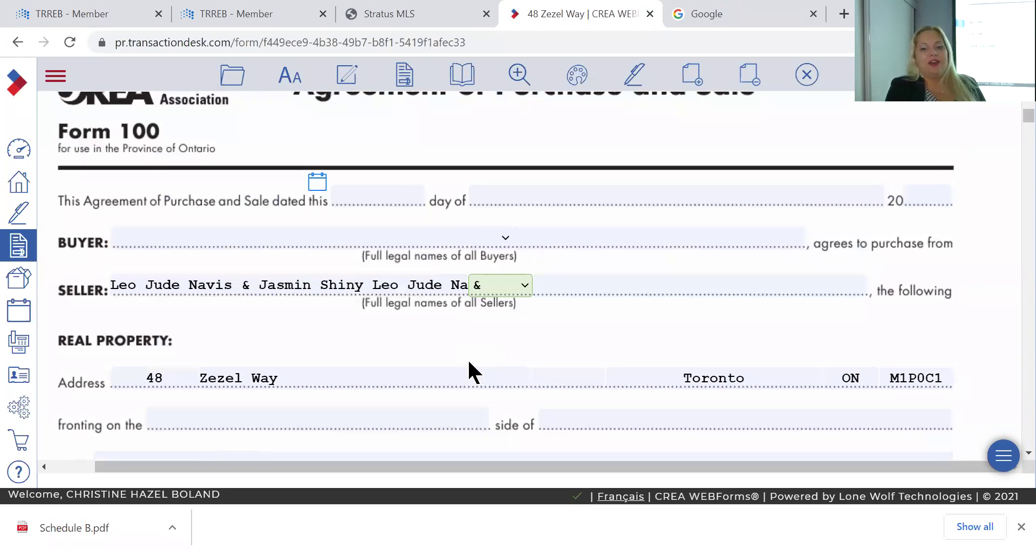
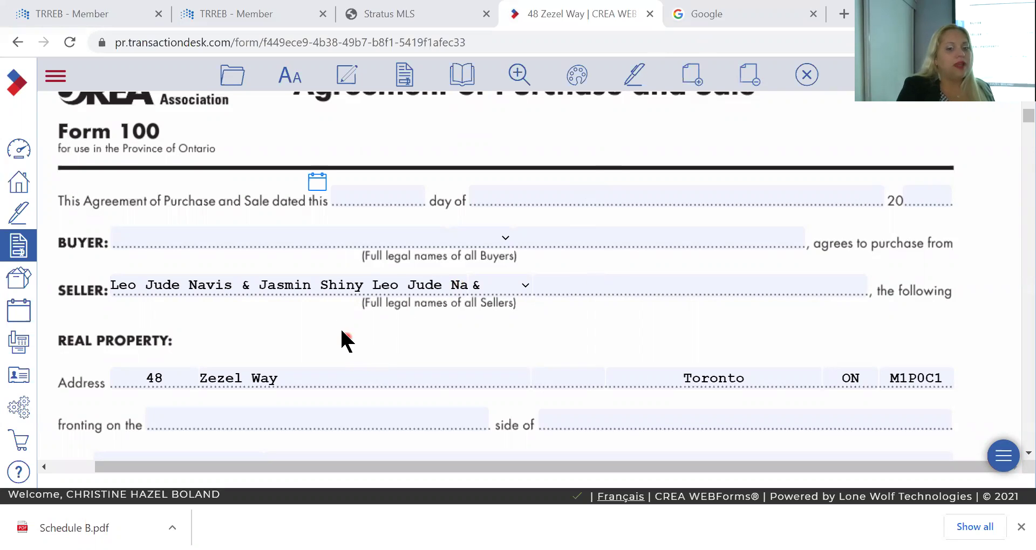
Replace the ampersand between the two seller names with a comma
click(295, 284)
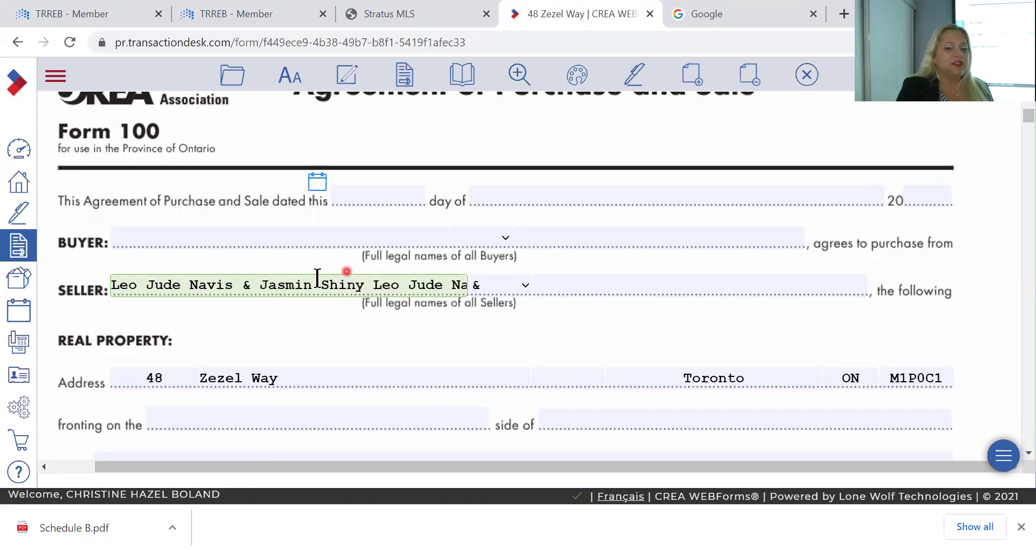
drag(269, 284, 550, 311)
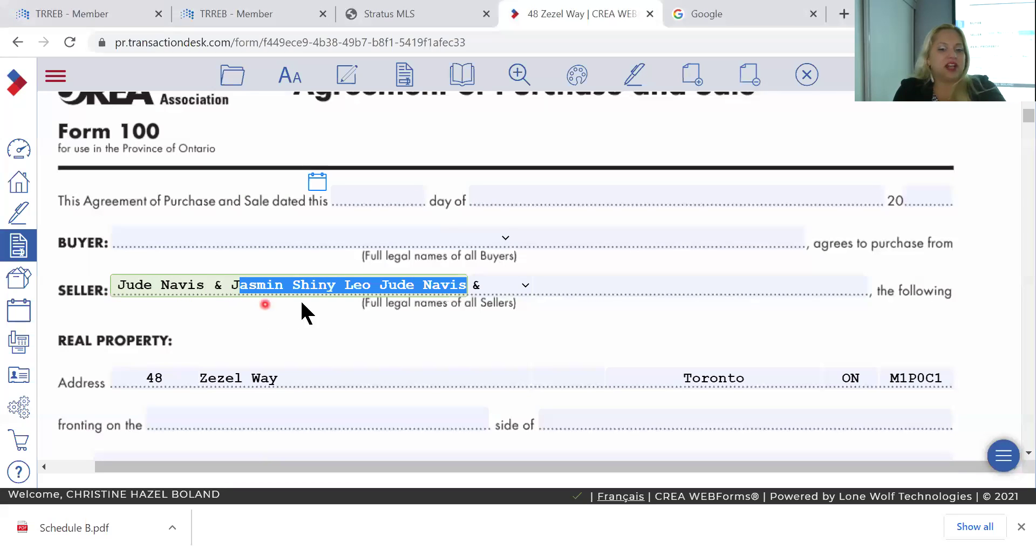
key(Left)
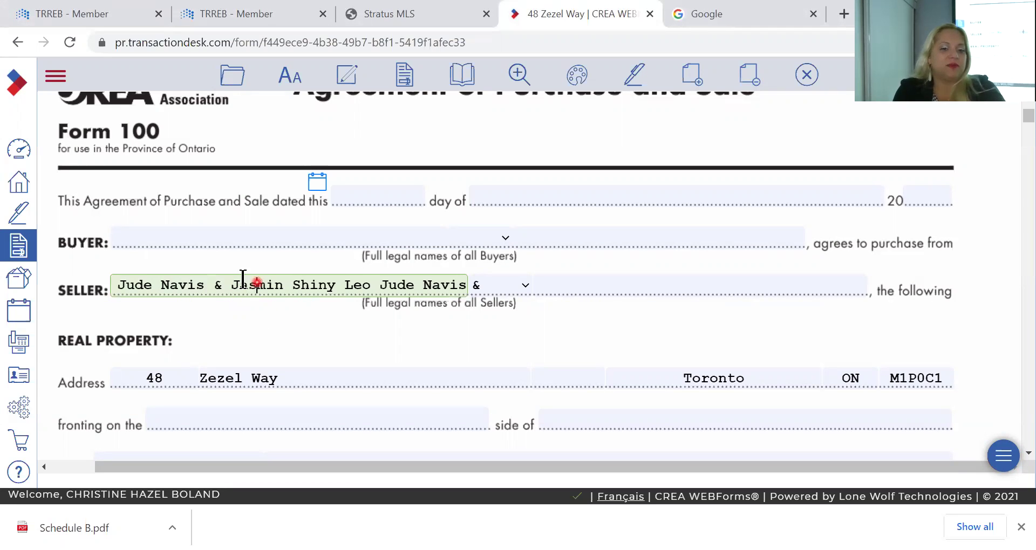
scroll(235, 280, up, 2)
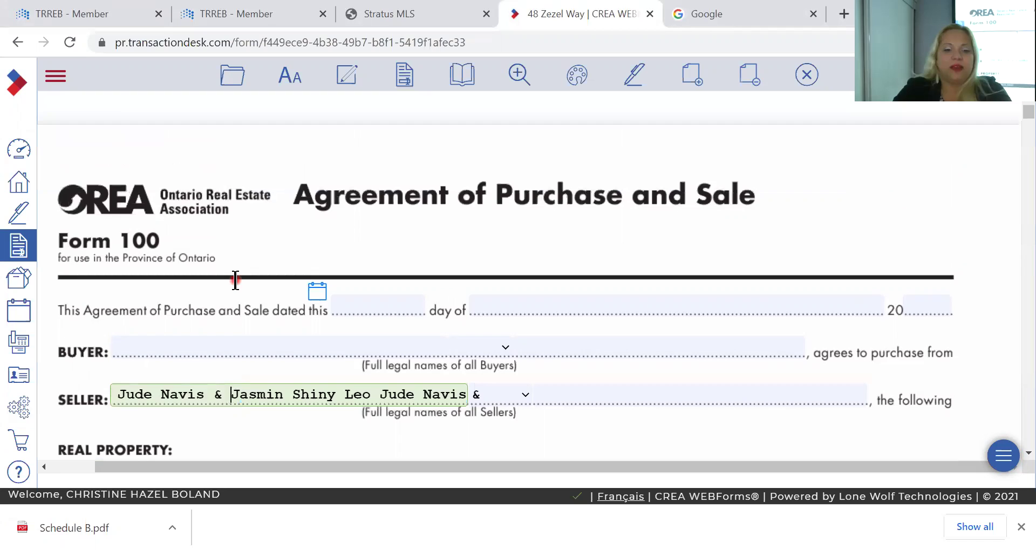
key(BackSpace)
key(BackSpace)
key(BackSpace)
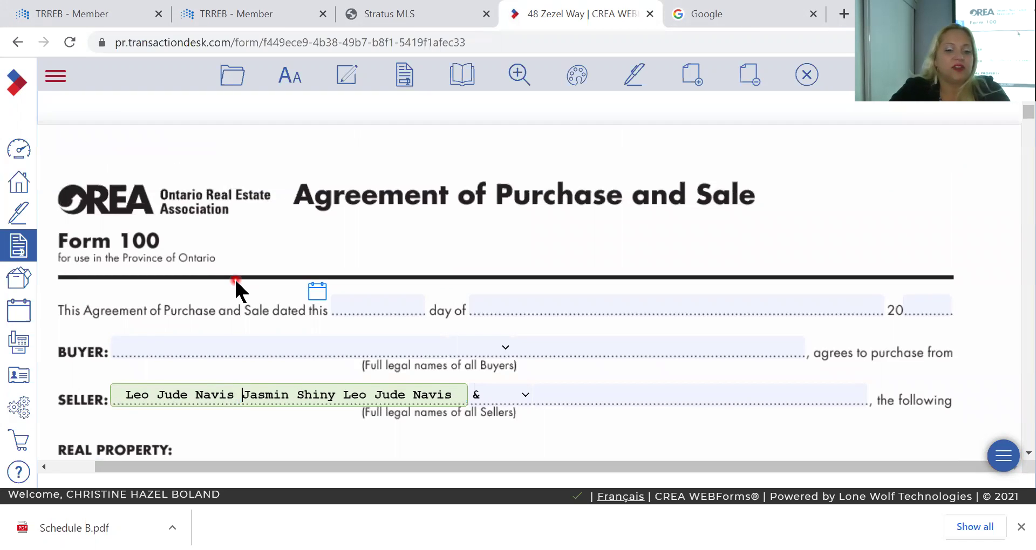
text(,)
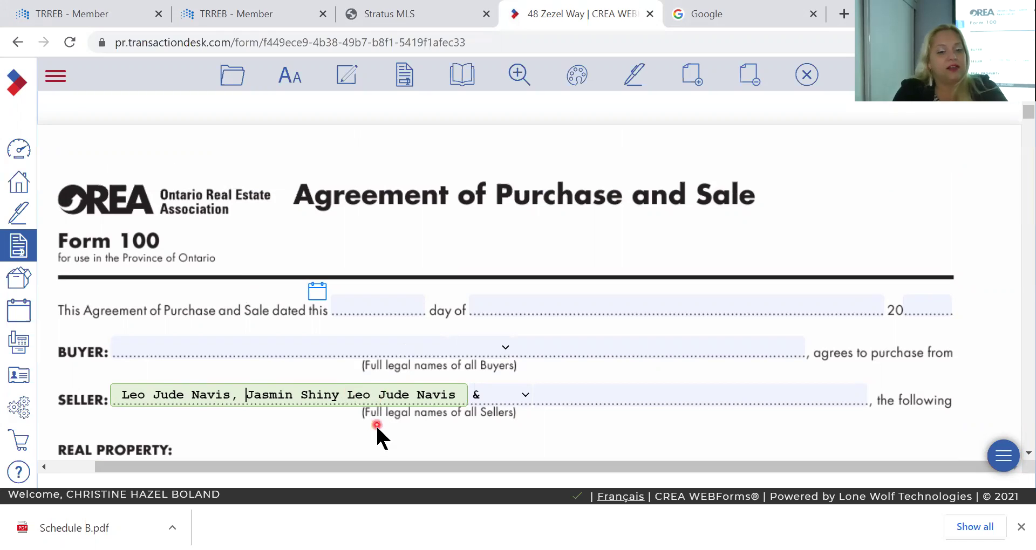
Move the second seller's surname from the first Seller field into the second Seller field
drag(385, 394, 485, 398)
key(ctrl+c)
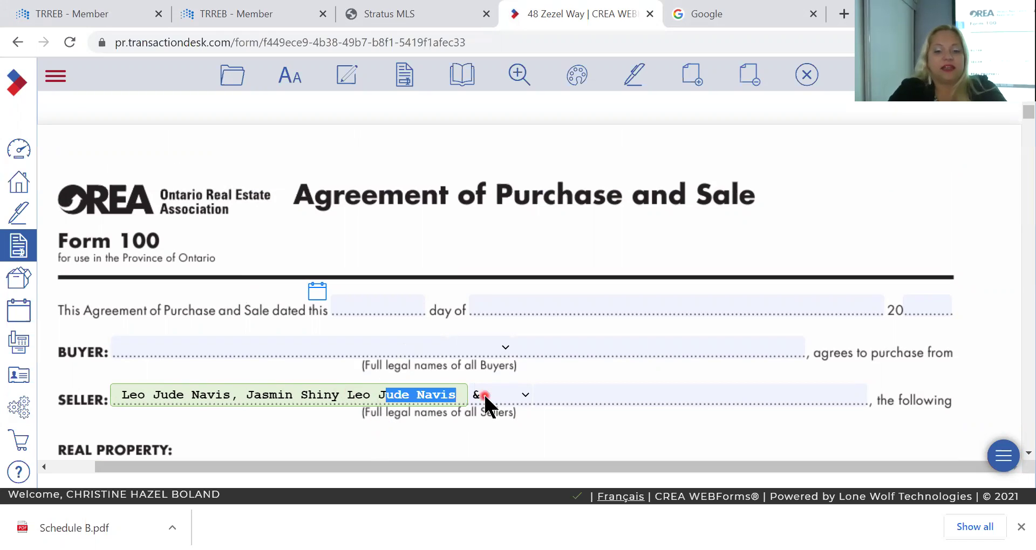
key(BackSpace)
key(BackSpace)
key(BackSpace)
click(484, 393)
key(Tab)
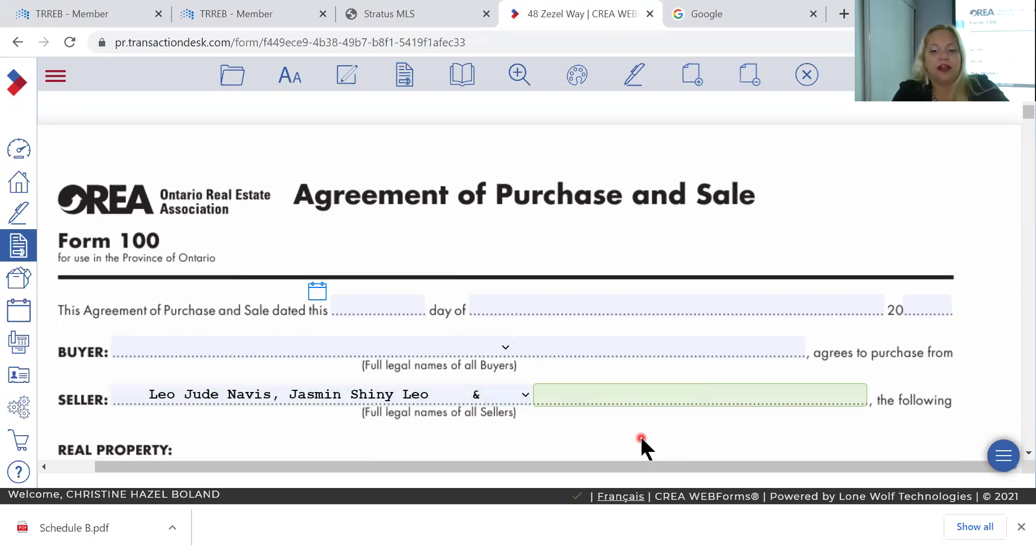
key(ctrl+v)
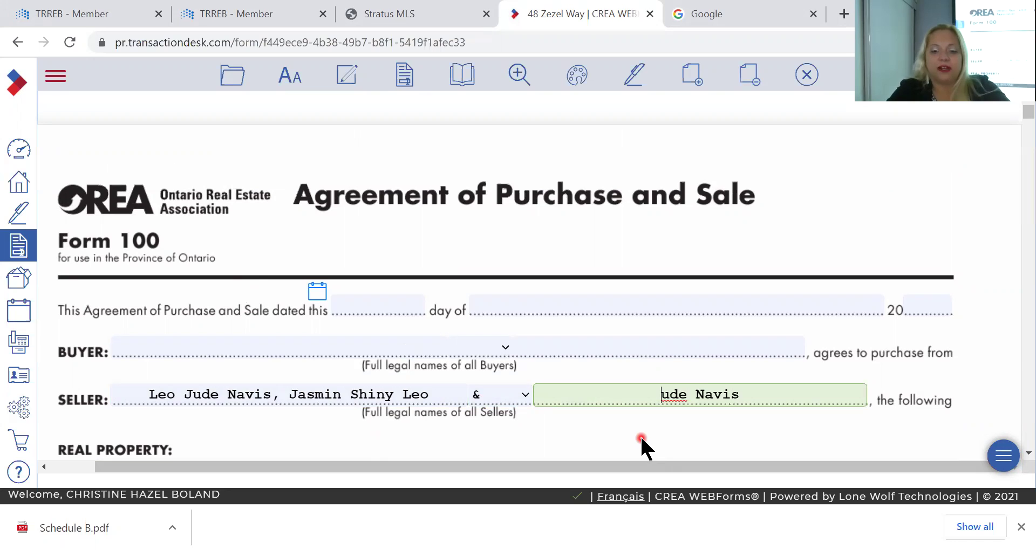
text(J)
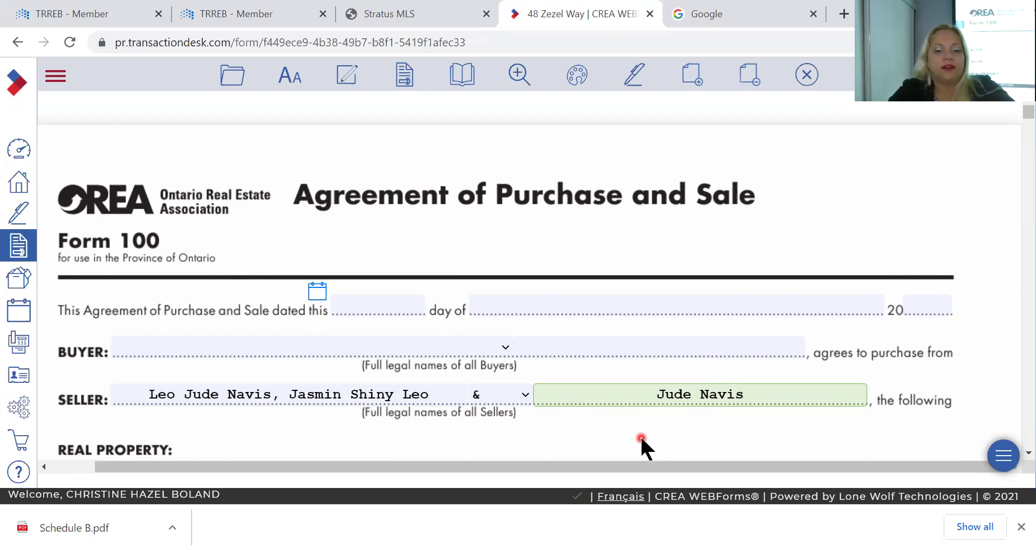
key(Tab)
scroll(443, 353, up, 3)
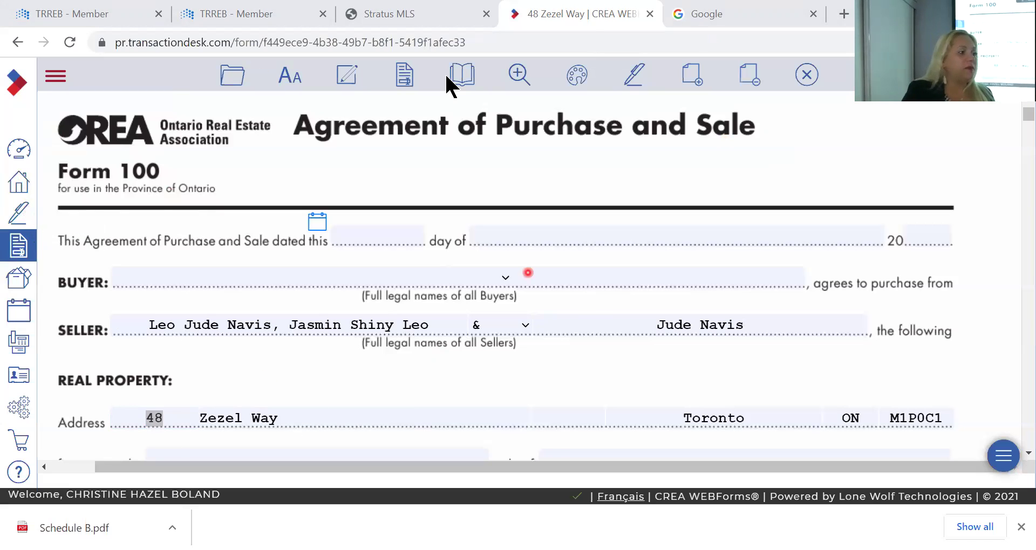
Add Transaction Forms 810, 300, 100, 320 and 801 to the basket and view the basket's five forms
click(423, 307)
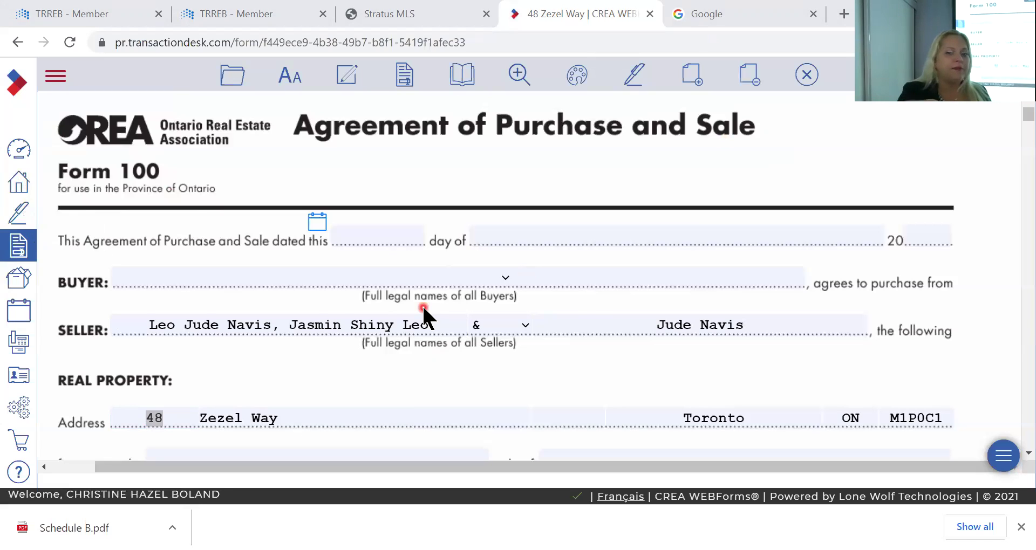
click(405, 80)
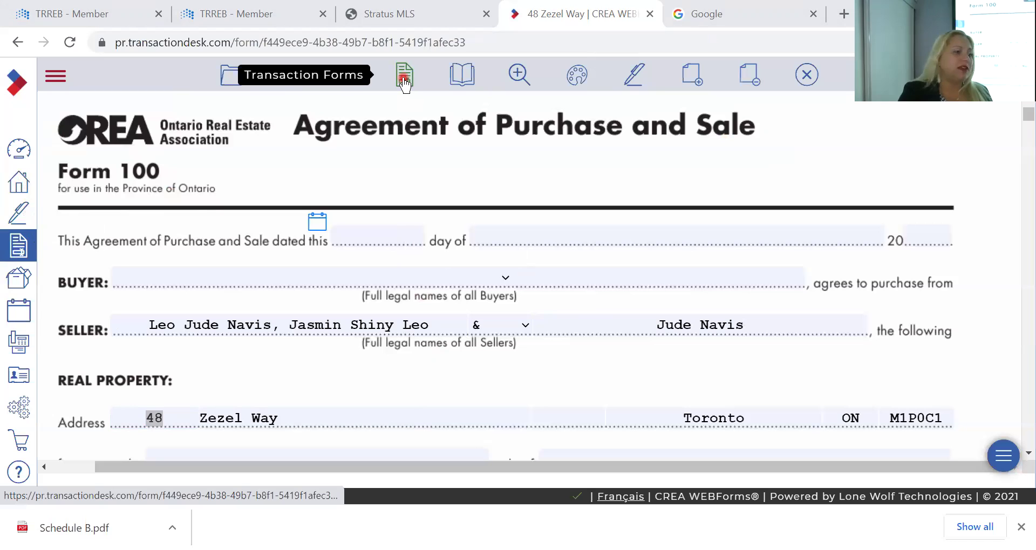
click(404, 79)
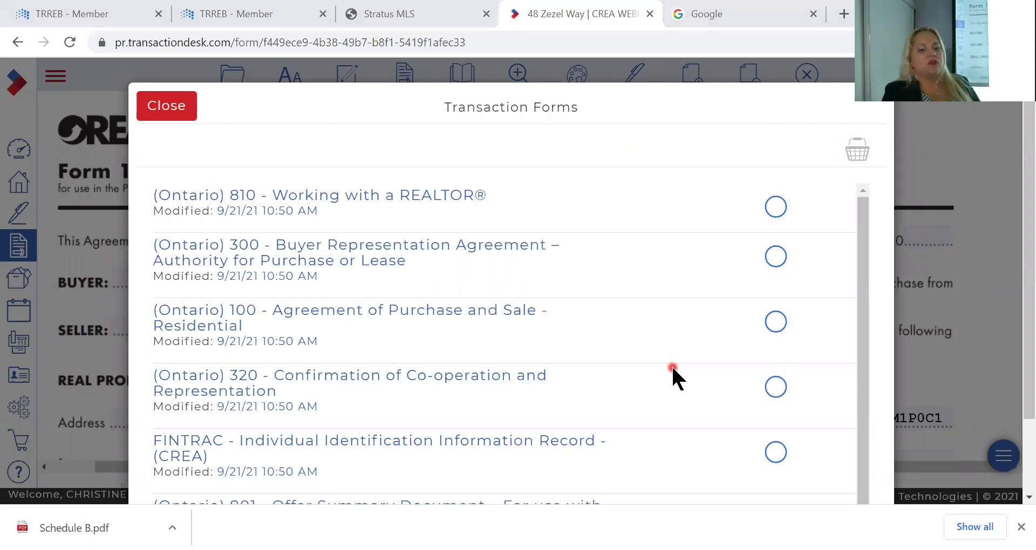
click(776, 208)
click(777, 266)
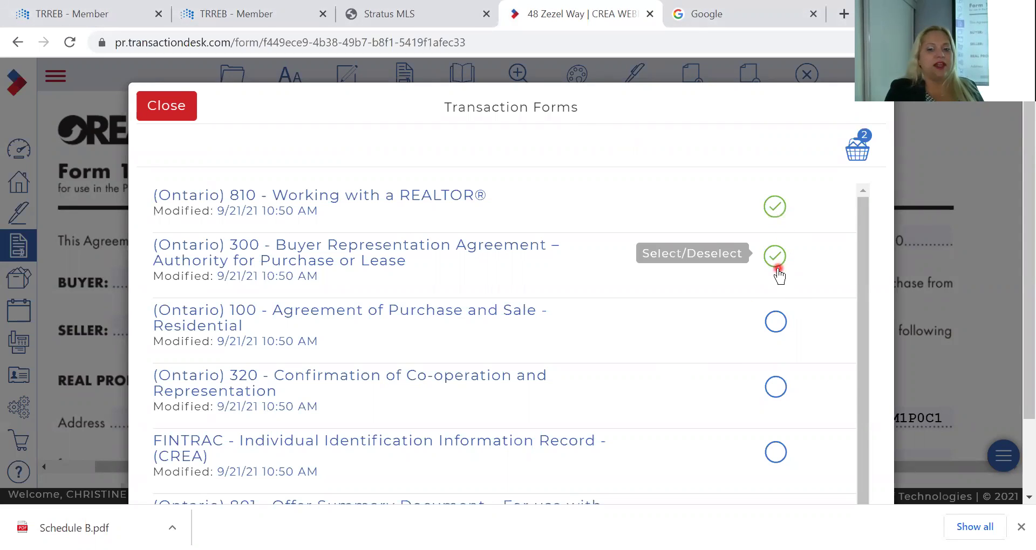
click(774, 324)
click(776, 387)
scroll(723, 411, down, 1)
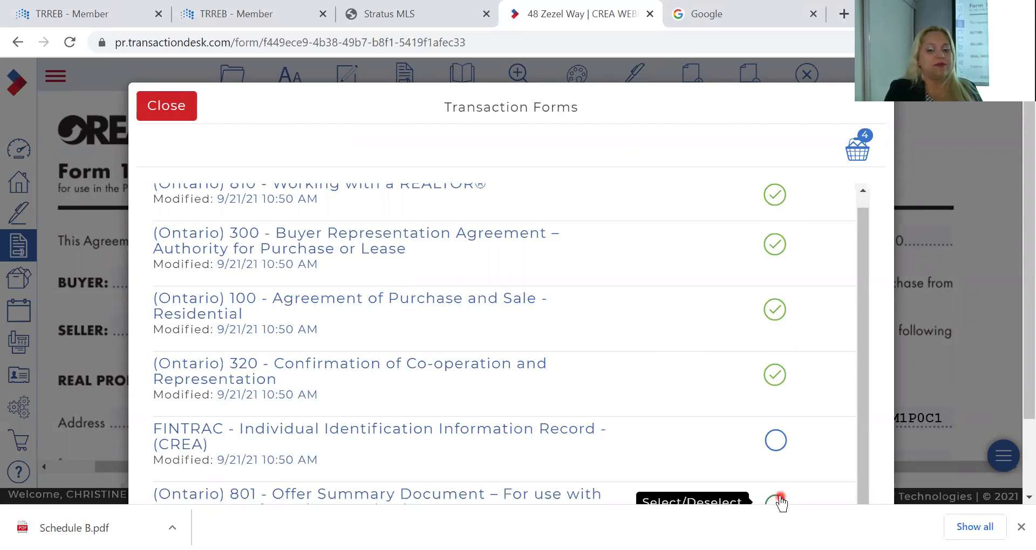
click(777, 503)
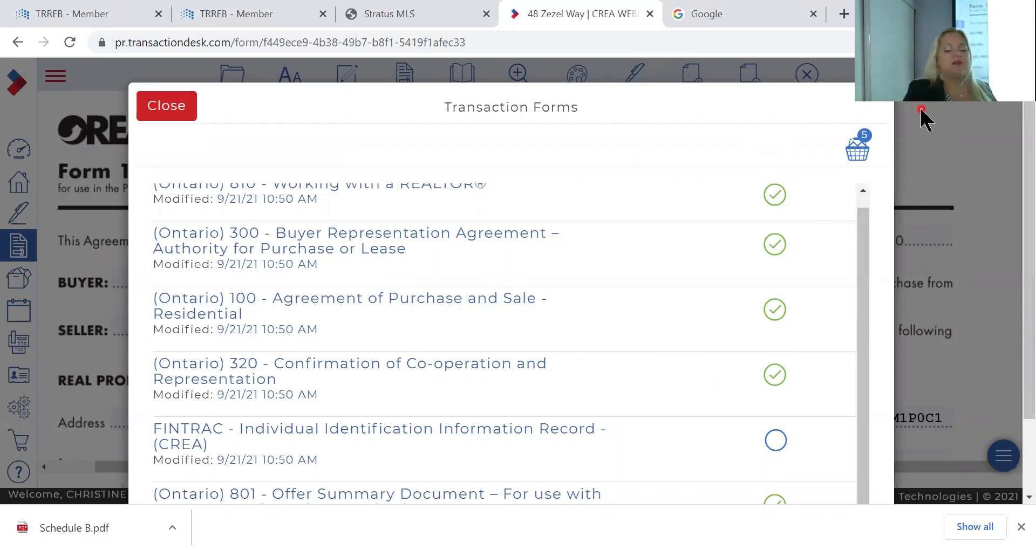
click(864, 157)
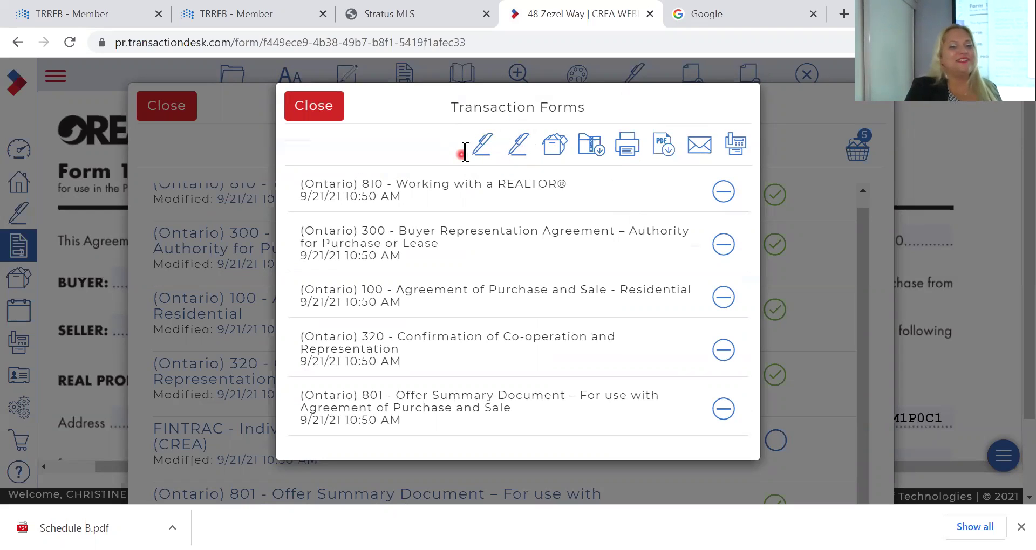
Send the five basket forms to Authentisign, confirming Leave in the browser prompt
click(484, 143)
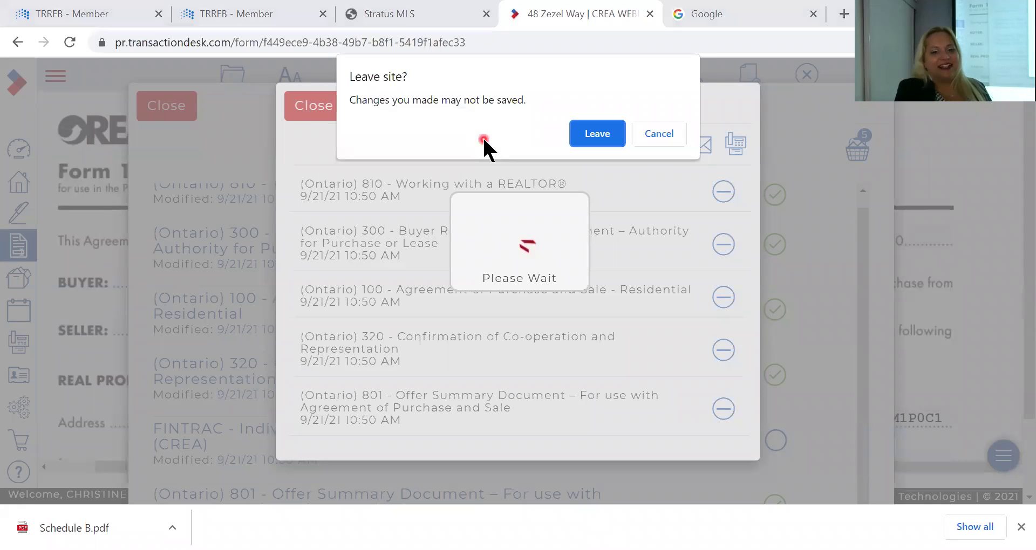
click(601, 133)
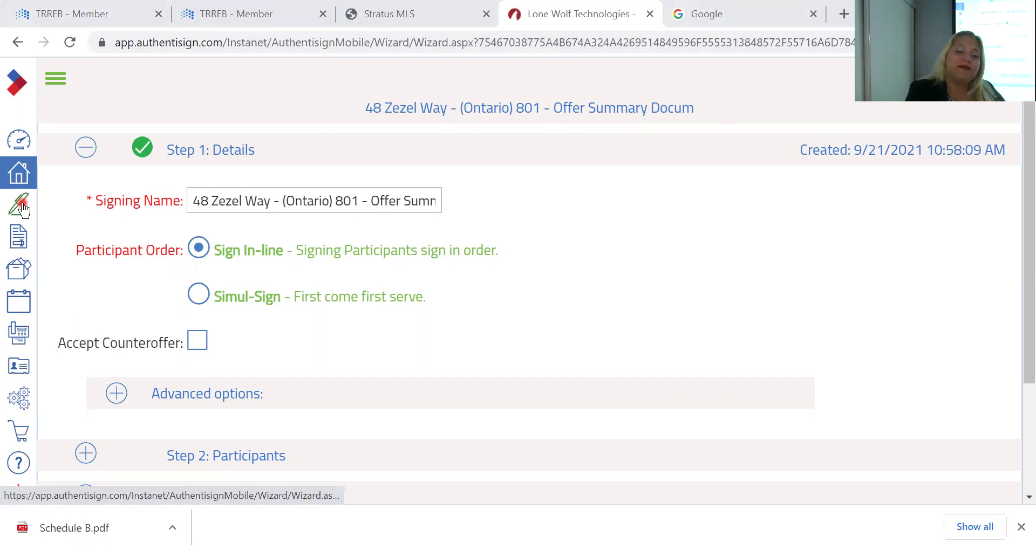
Go to the Authentisign signings list from the left sidebar
click(20, 203)
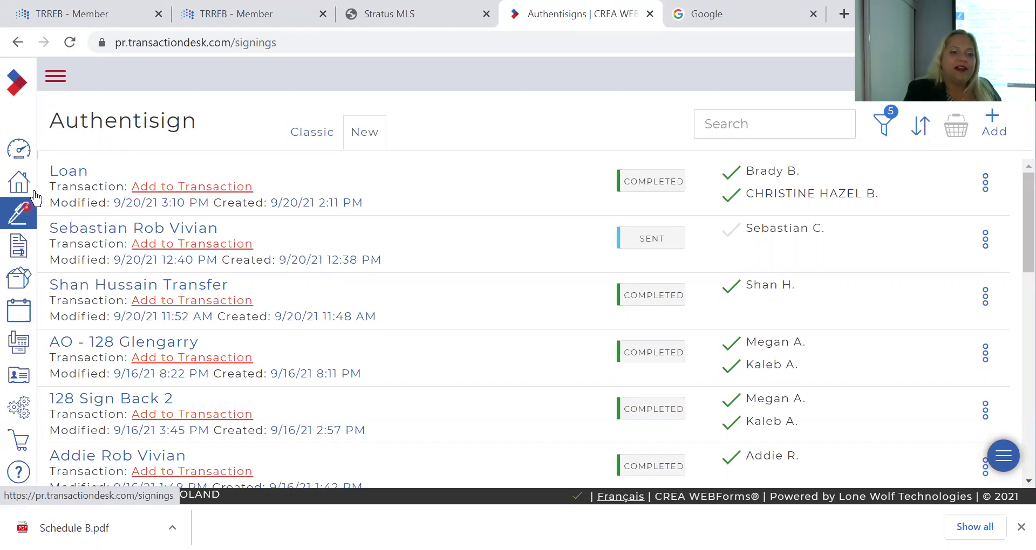
Check the Classic signings list, then switch to the New signings list
click(19, 183)
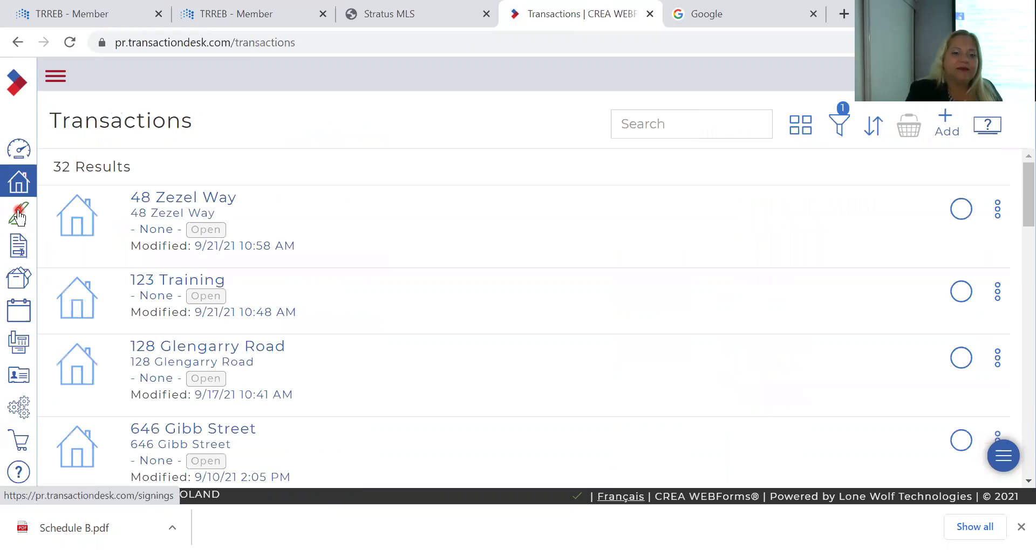
click(19, 212)
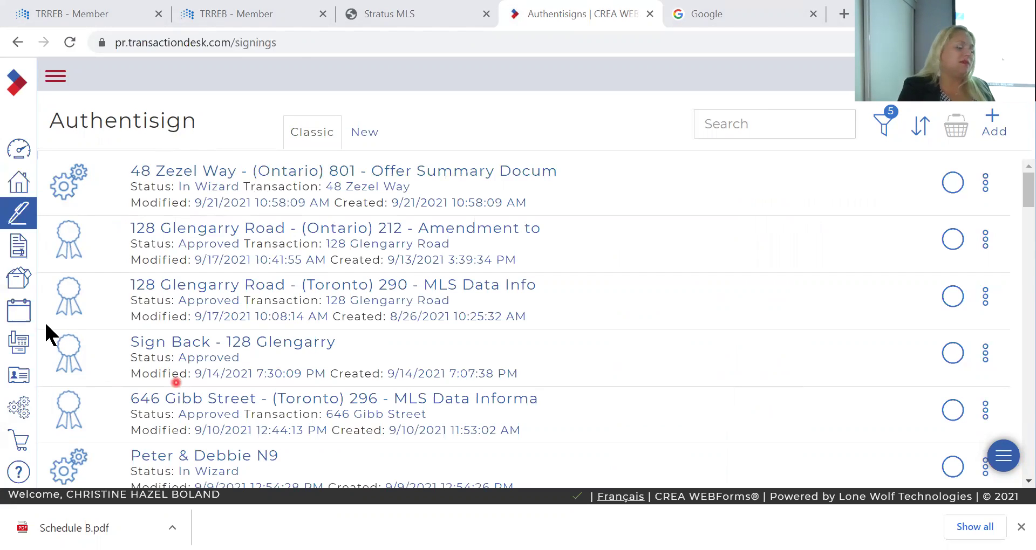
click(22, 221)
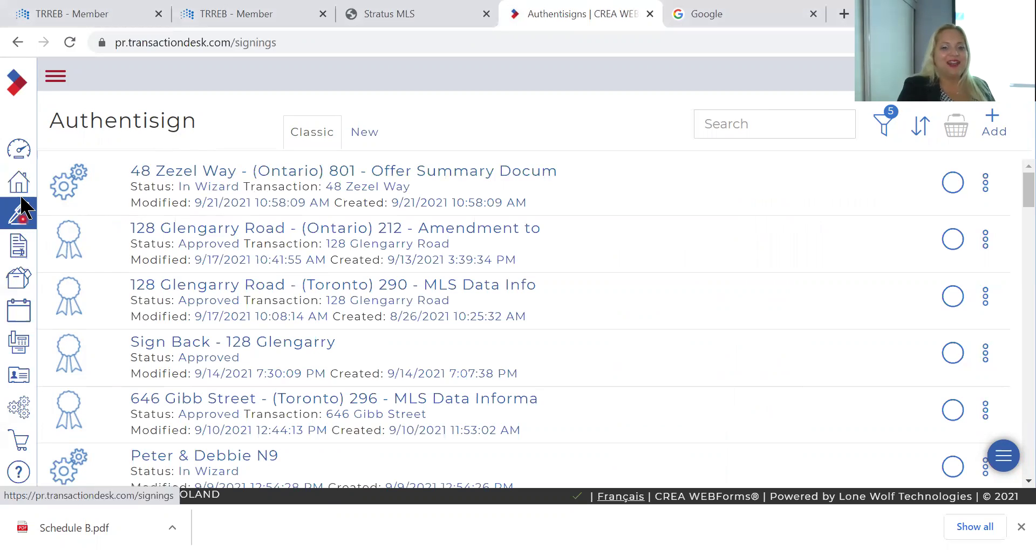
click(369, 139)
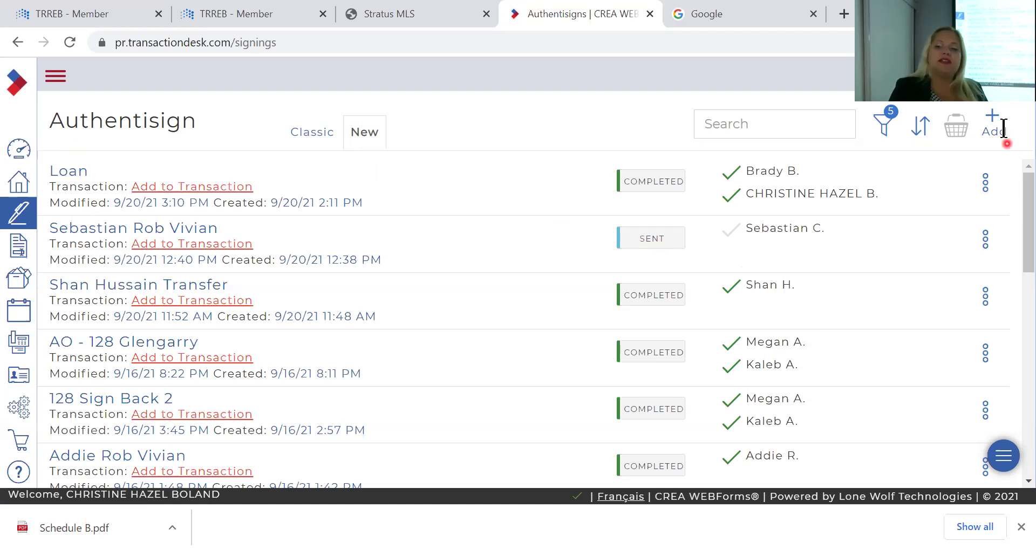
Create a New Authentisign signing named '123 test' and save it
click(990, 117)
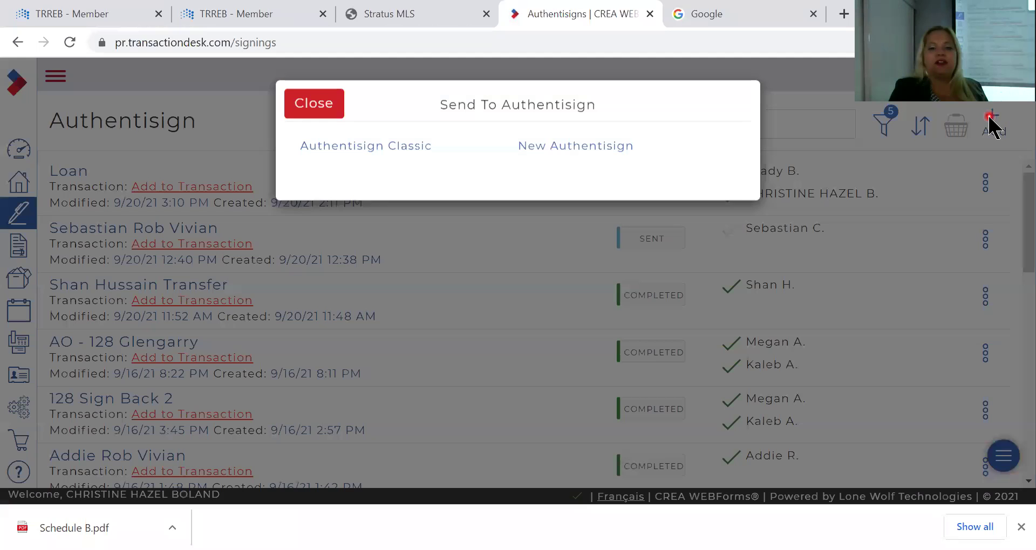
click(562, 147)
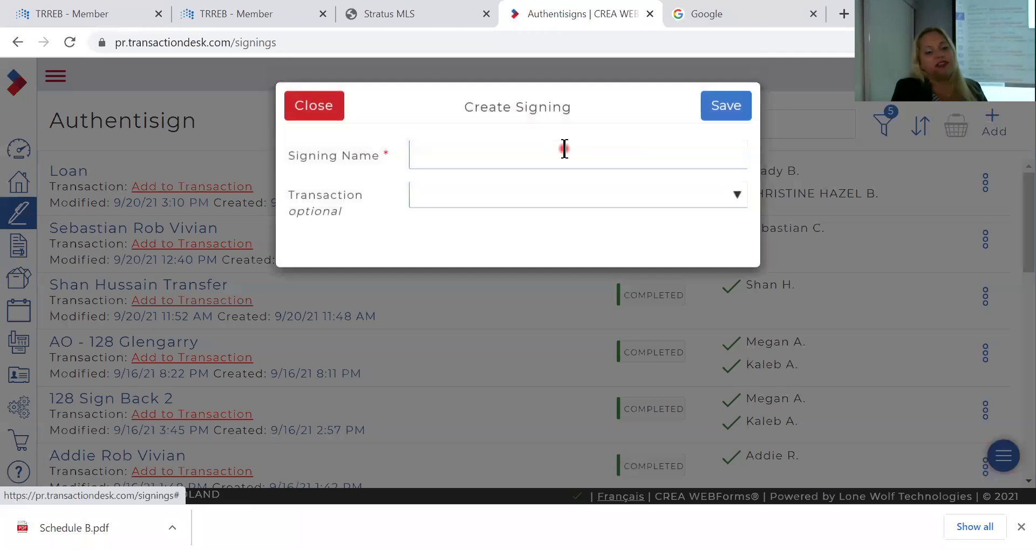
click(564, 149)
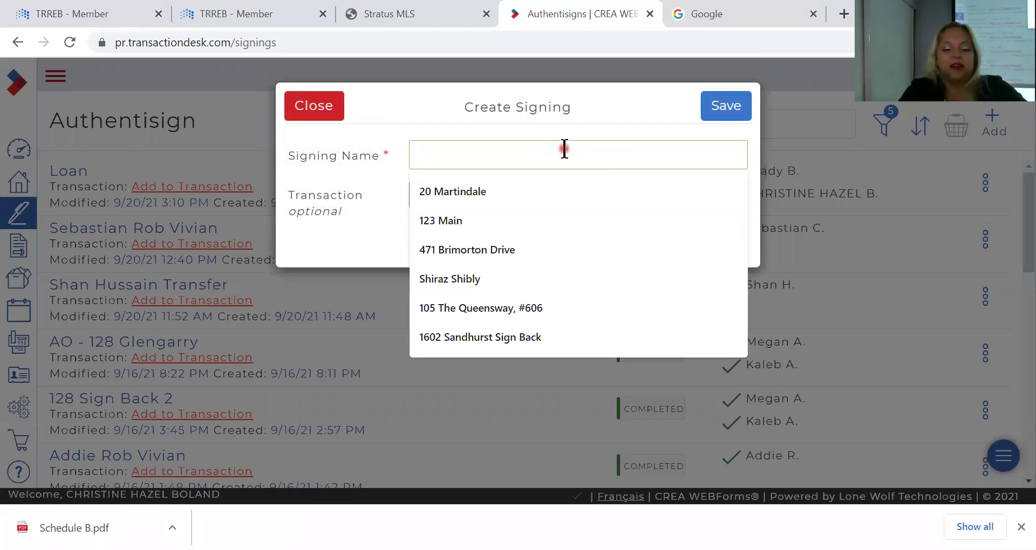
text(1)
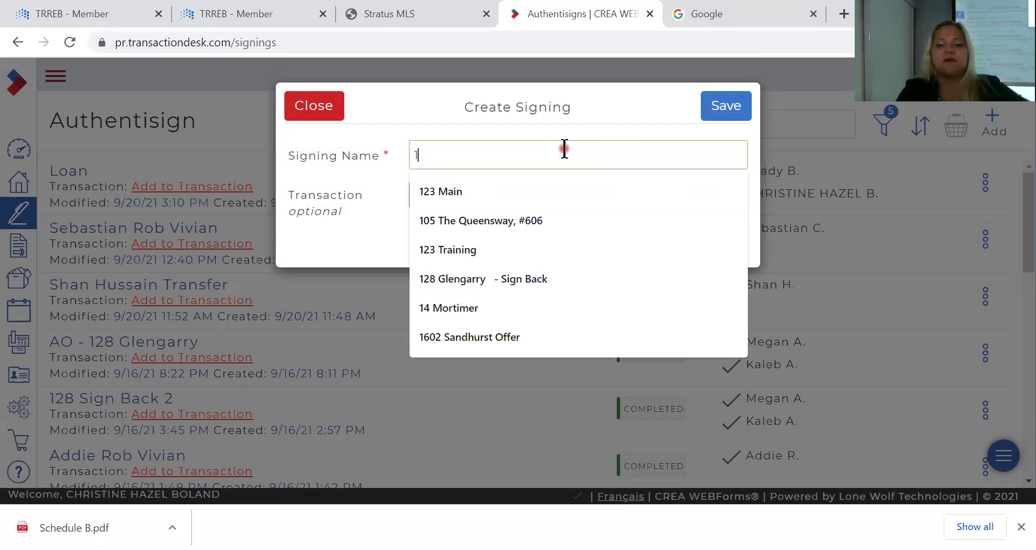
text(23 test)
click(722, 105)
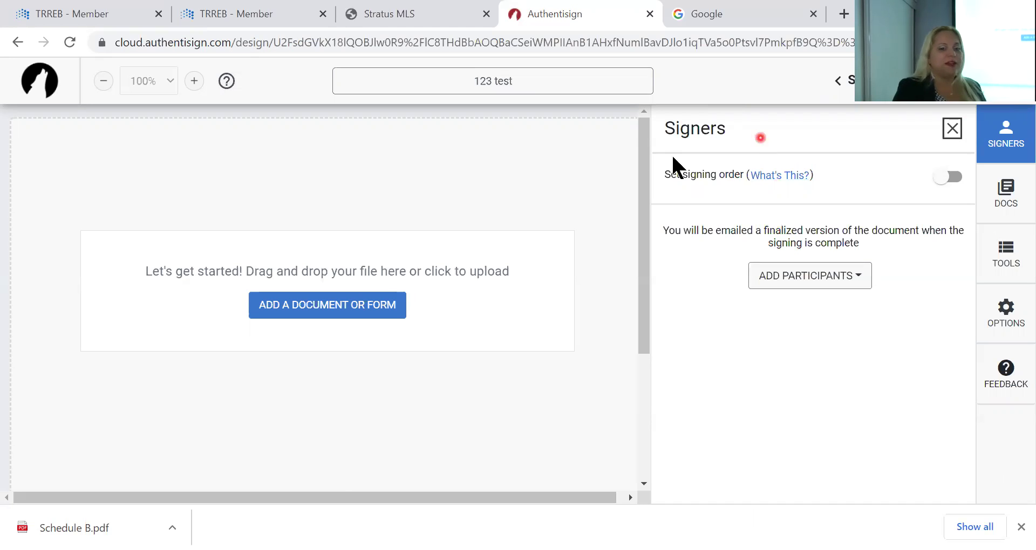
Upload the Agreement of Purchase & Sale from Documents > Properties > client folder
click(304, 308)
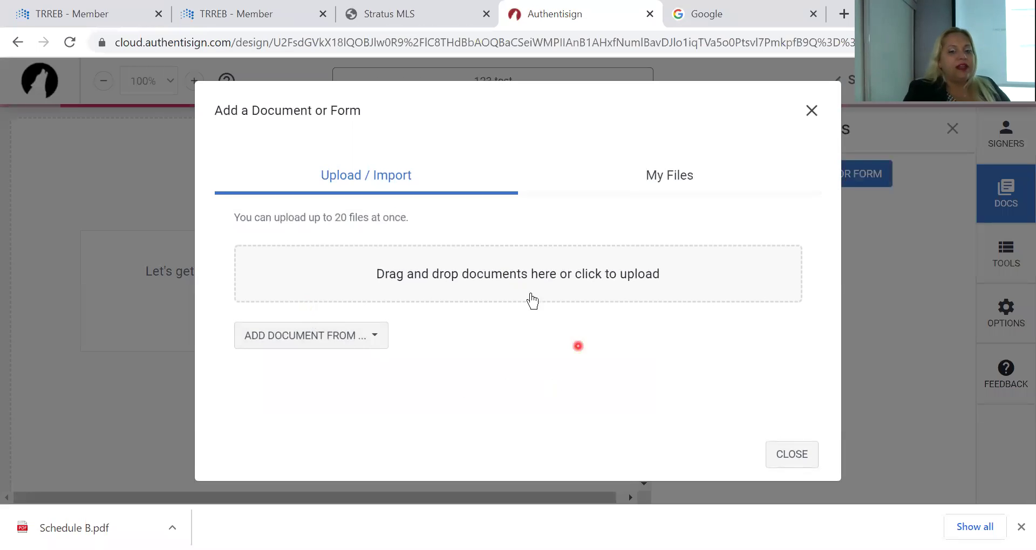
click(496, 269)
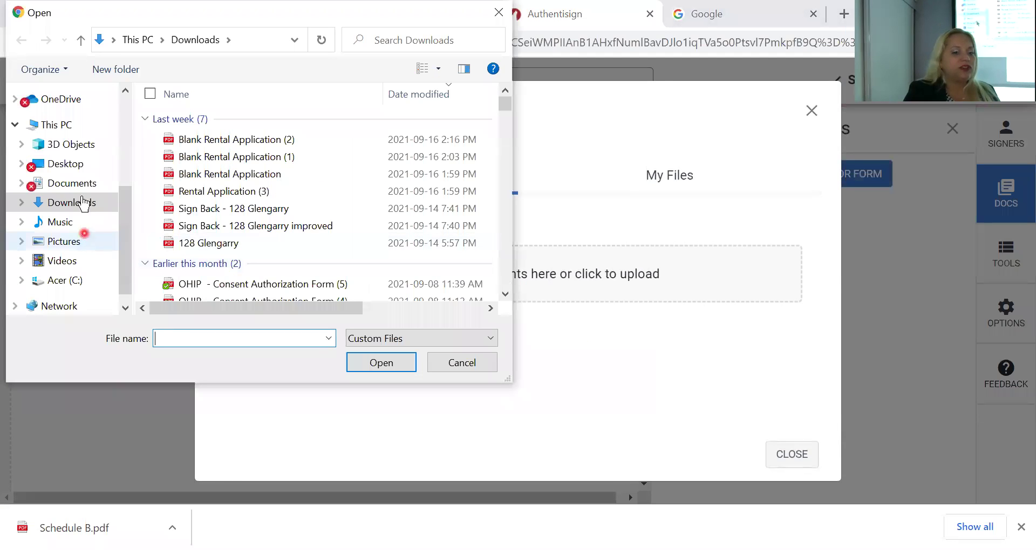
click(75, 183)
double_click(229, 221)
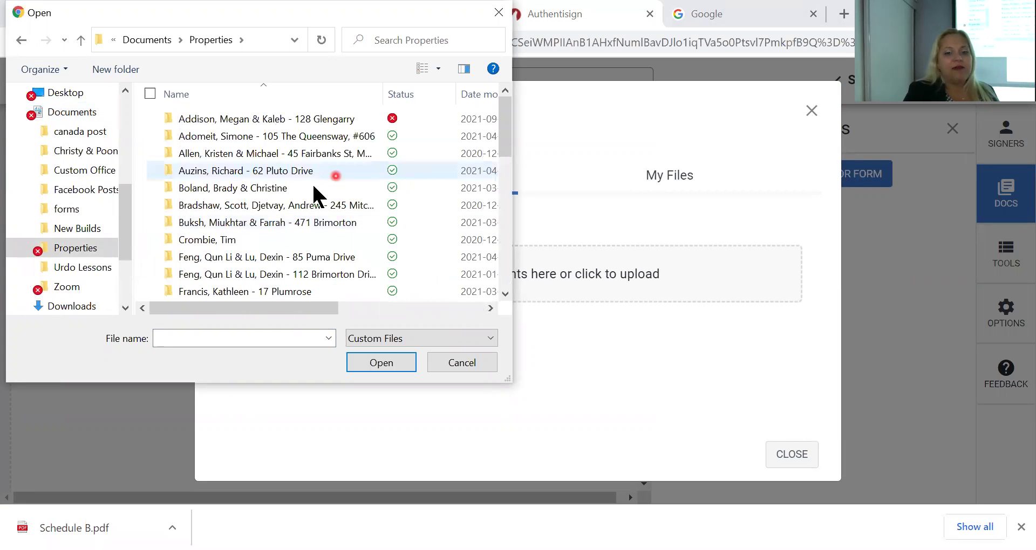
double_click(246, 141)
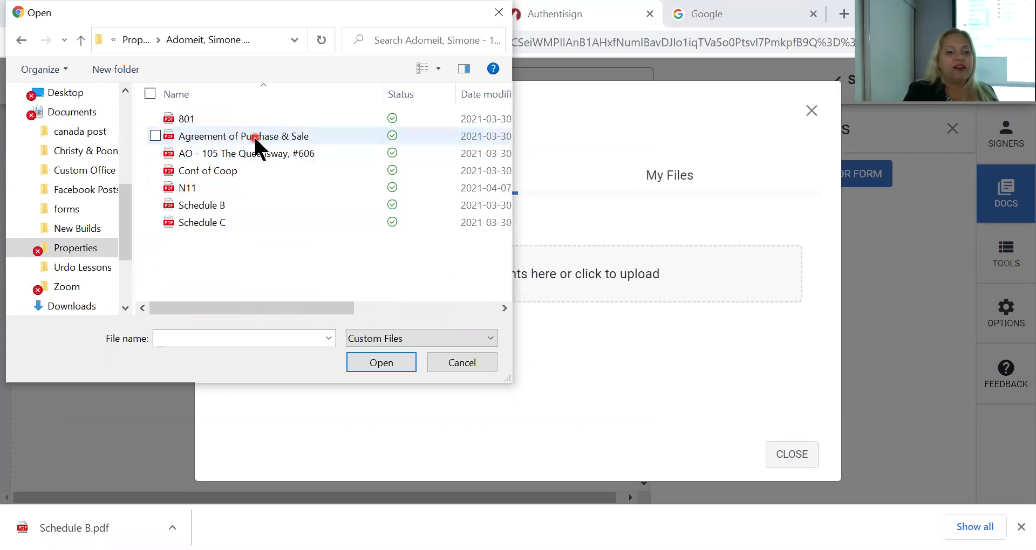
double_click(254, 136)
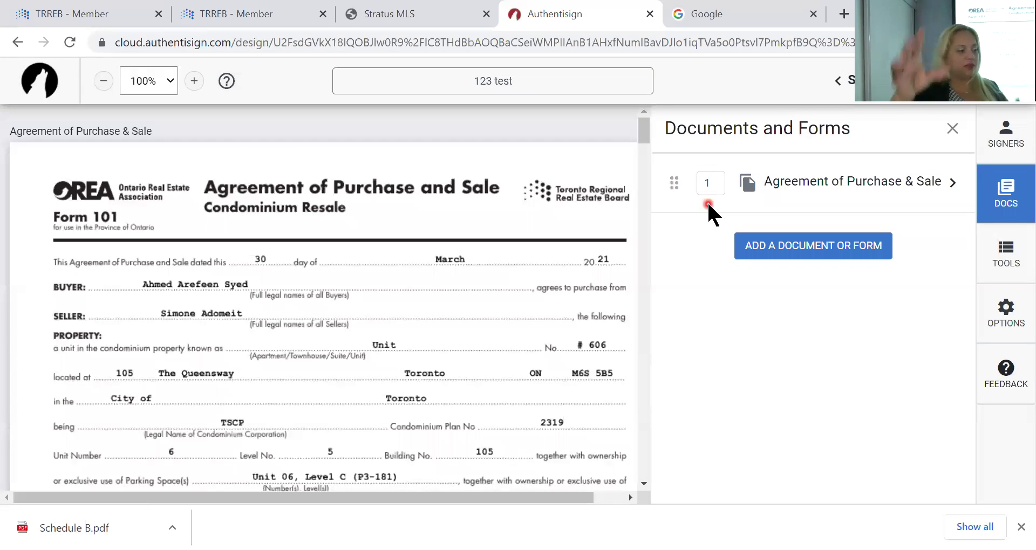
Upload Schedule B as the second document in the signing
click(780, 254)
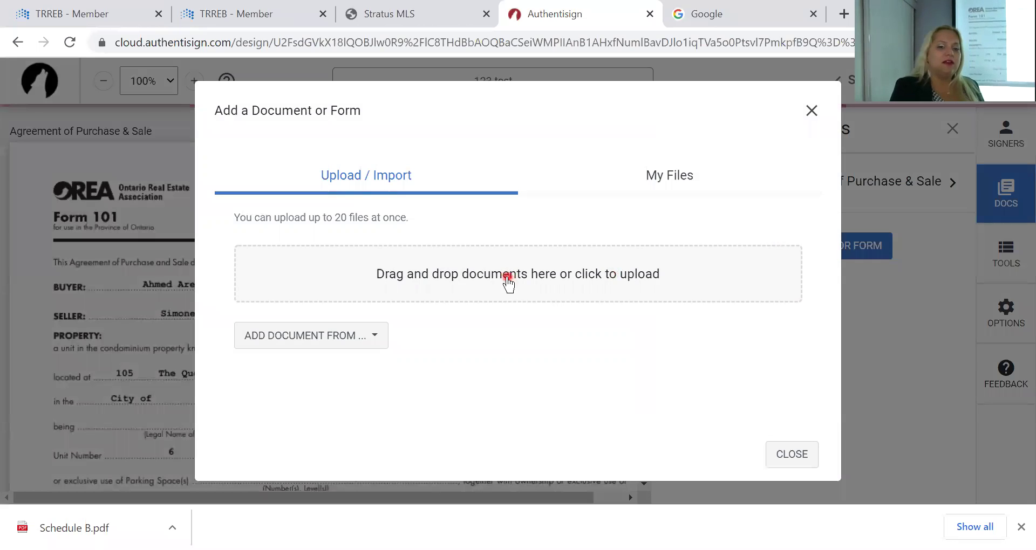
click(510, 283)
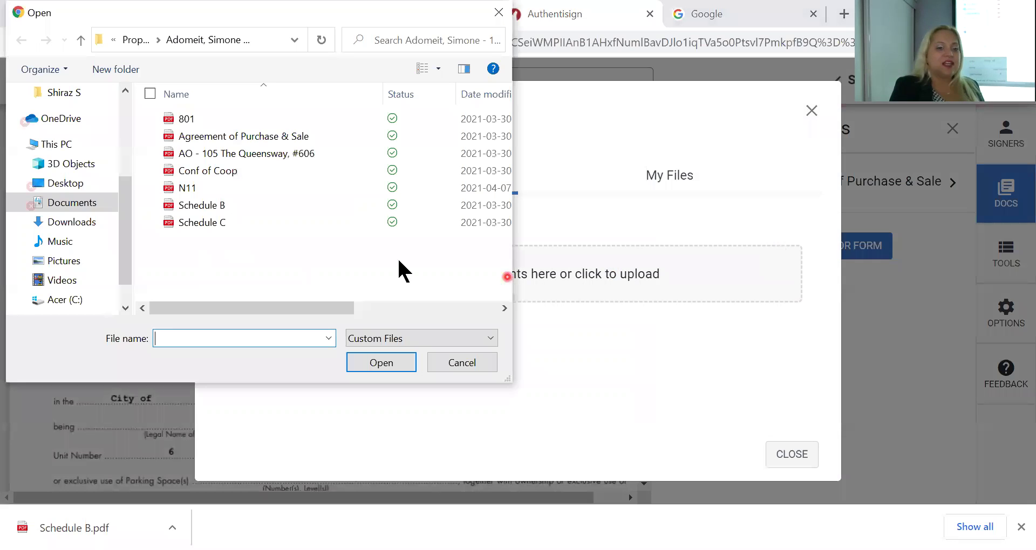
double_click(206, 206)
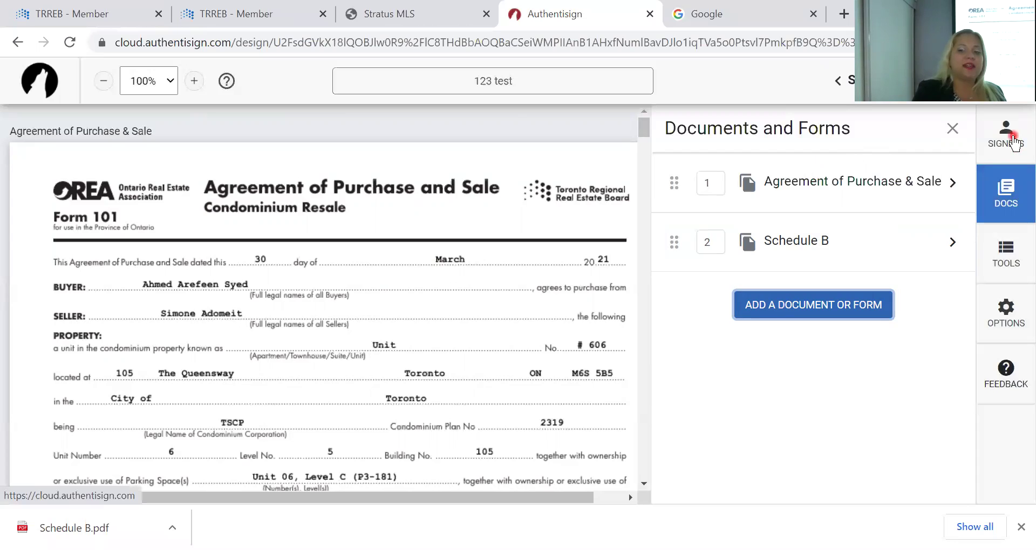
click(1014, 142)
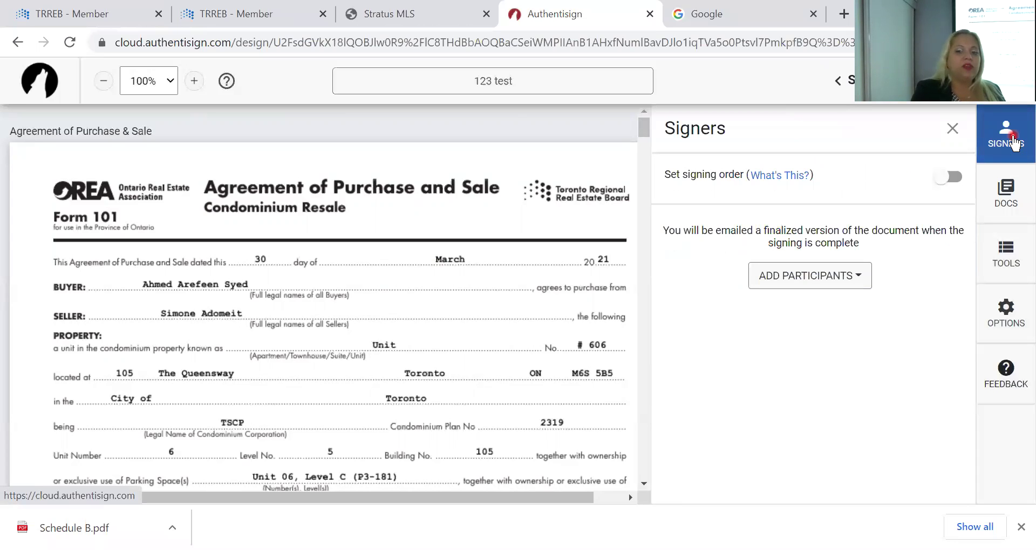
Abandon manually entering a new signer and reopen the signers panel
click(803, 278)
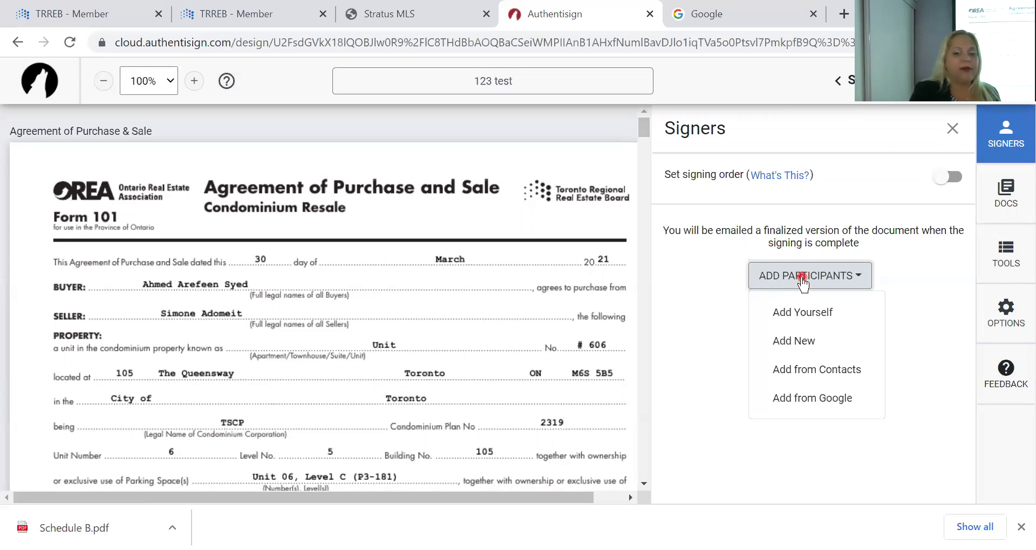
click(783, 350)
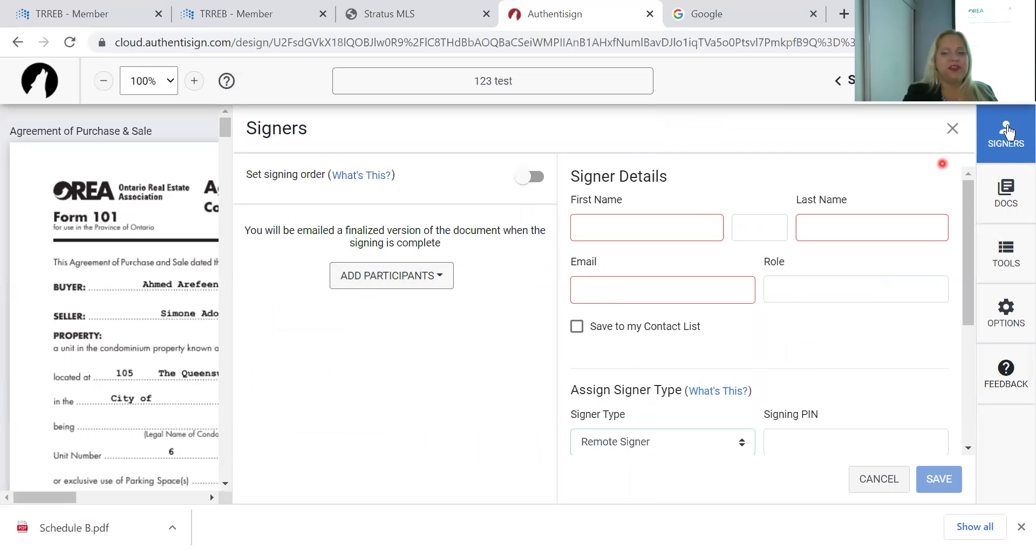
click(1007, 139)
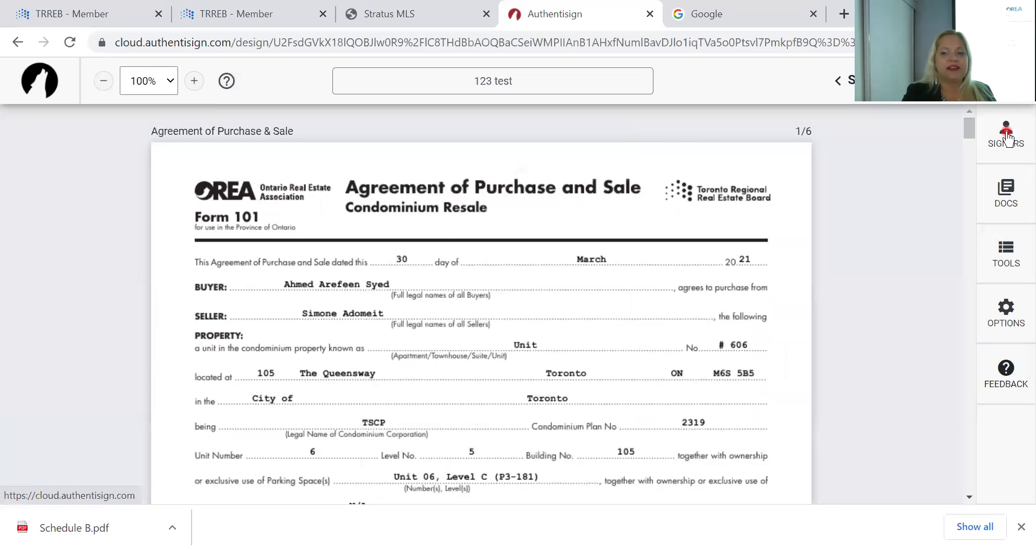
click(1007, 139)
Add the buyer contact as a signer via Add from Contacts, leaving the salesperson unticked
click(801, 281)
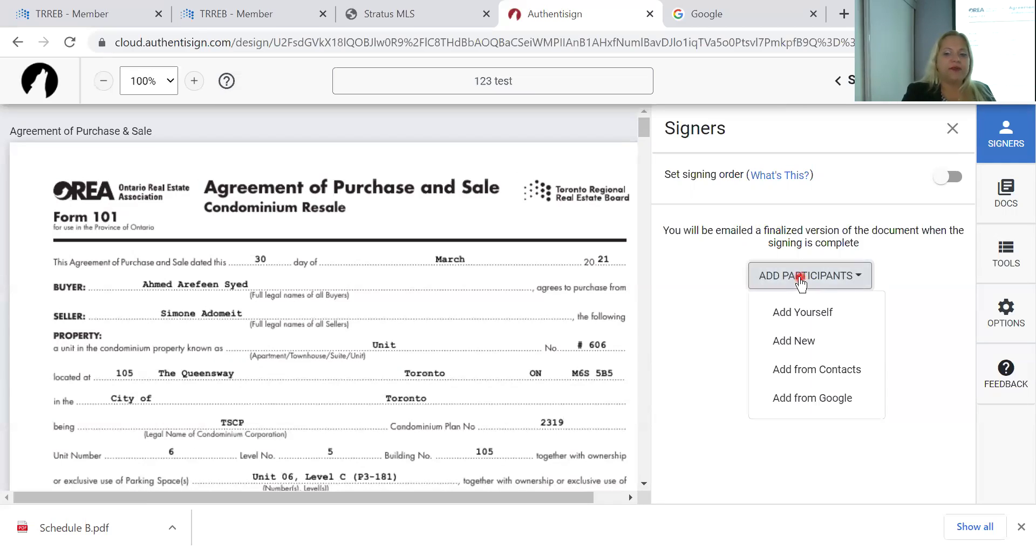
click(801, 370)
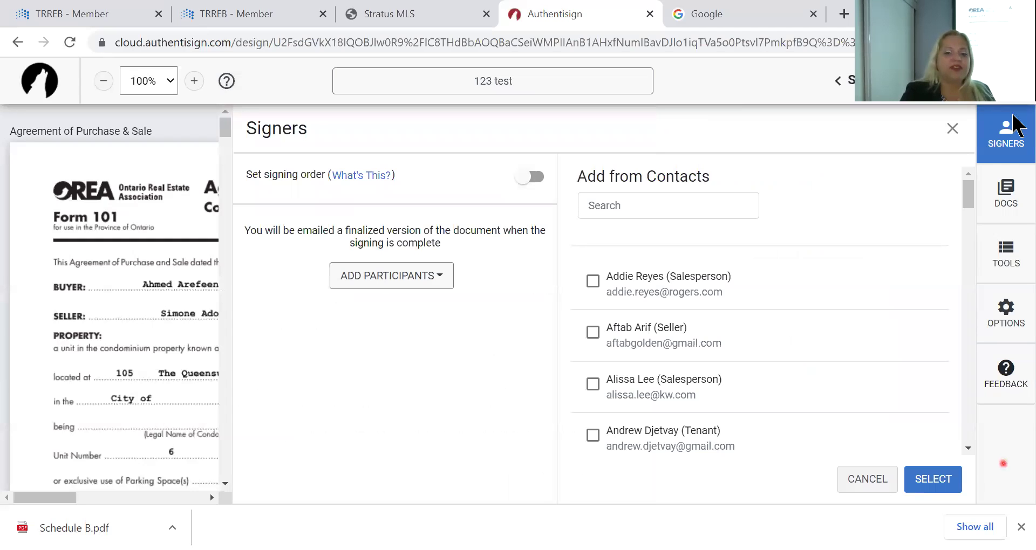
scroll(747, 345, down, 10)
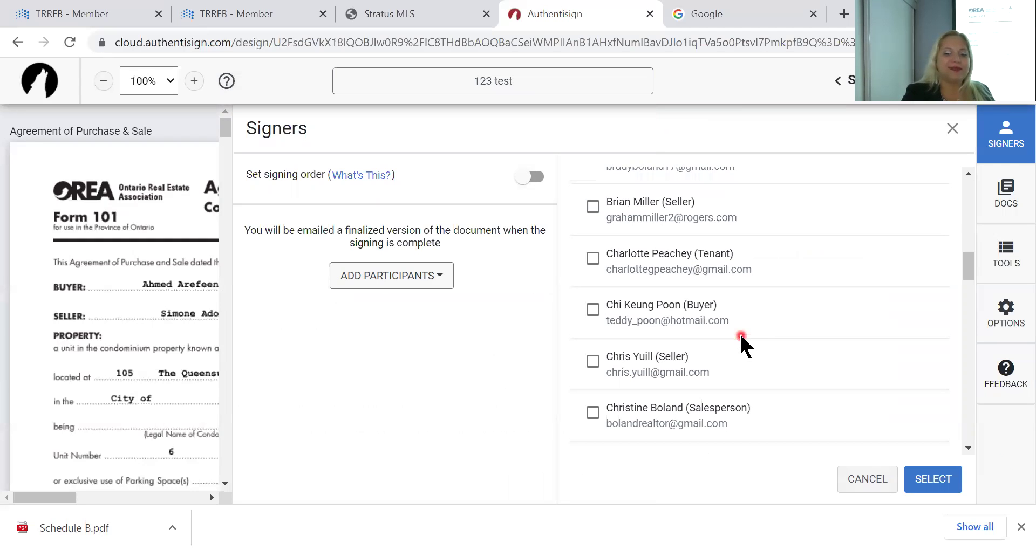
scroll(742, 345, up, 2)
click(592, 221)
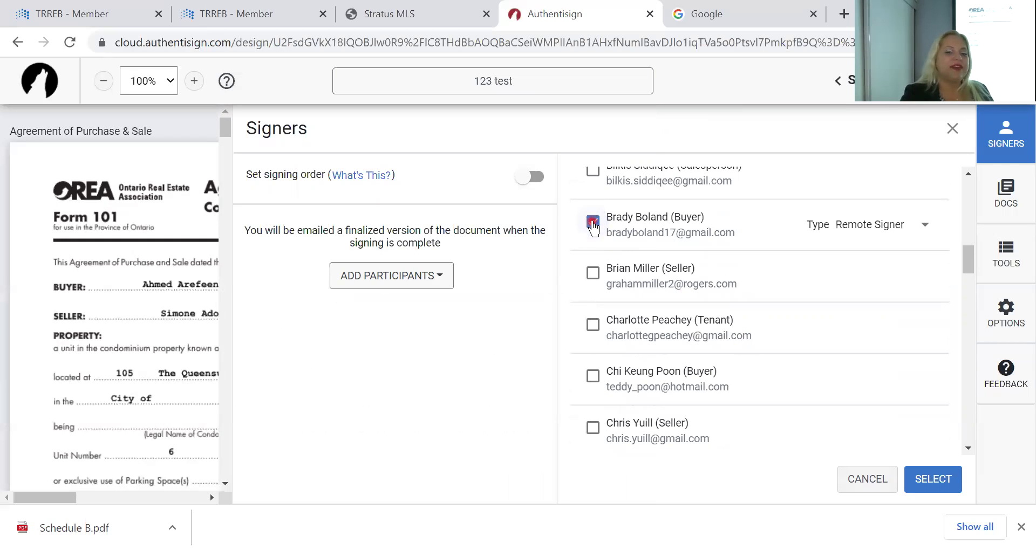
scroll(631, 408, down, 2)
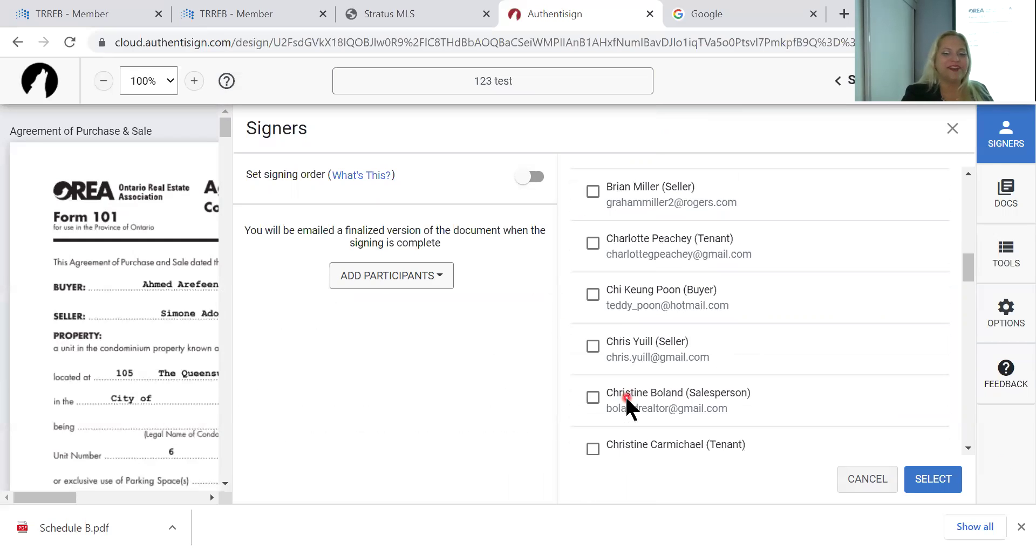
click(594, 386)
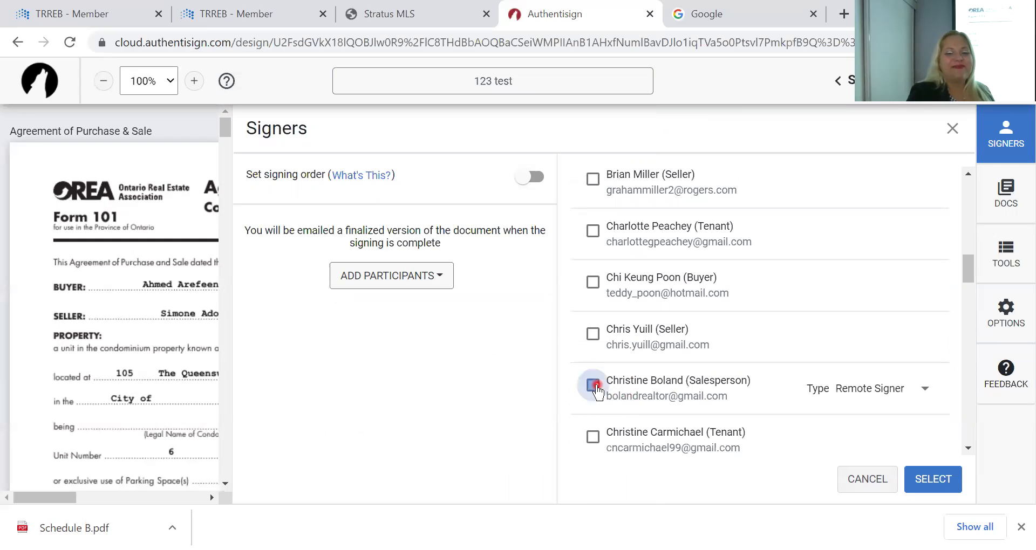
click(986, 210)
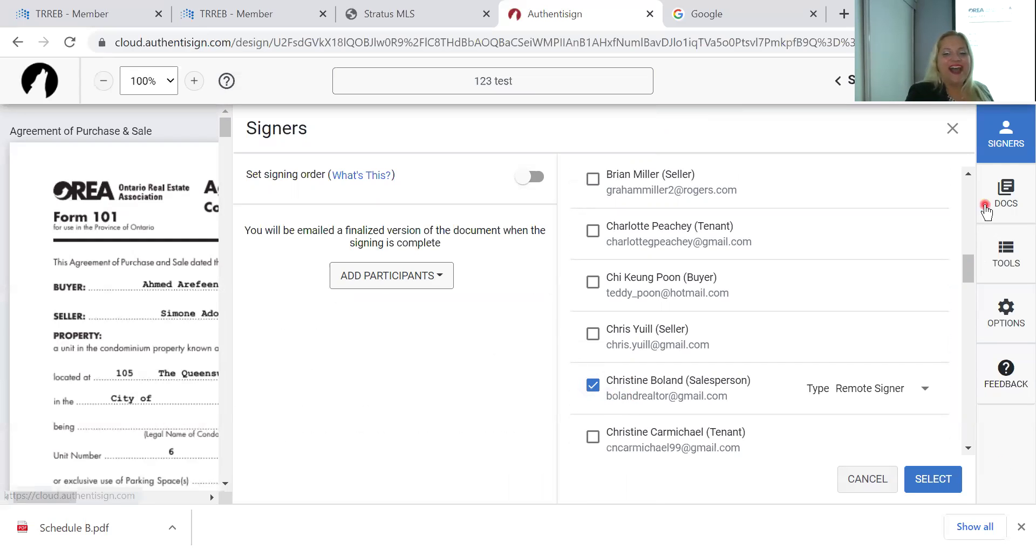
click(608, 378)
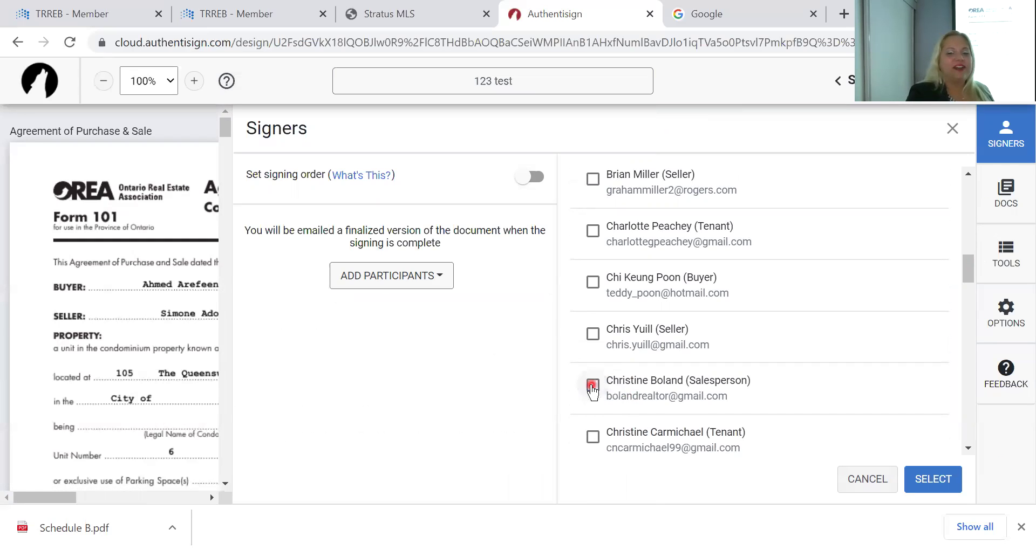
scroll(652, 292, up, 3)
click(652, 296)
click(949, 480)
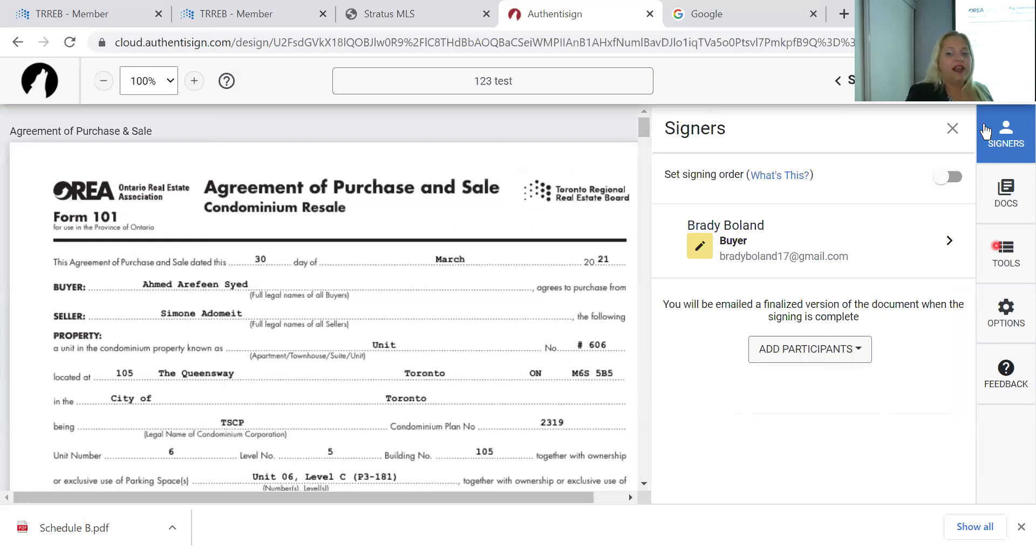
Tick the salesperson contact, close contacts without adding, then reopen Add Participants
click(785, 354)
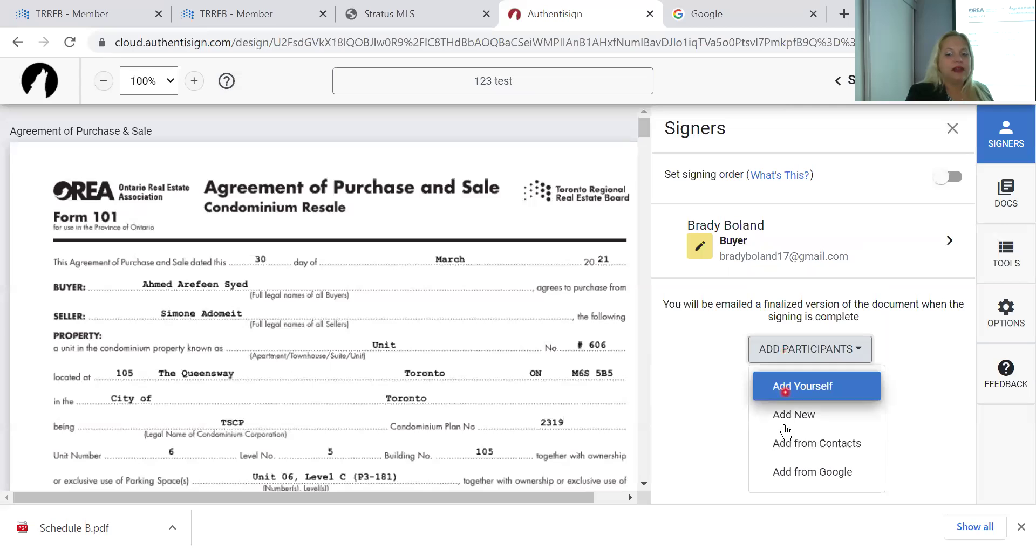
click(785, 442)
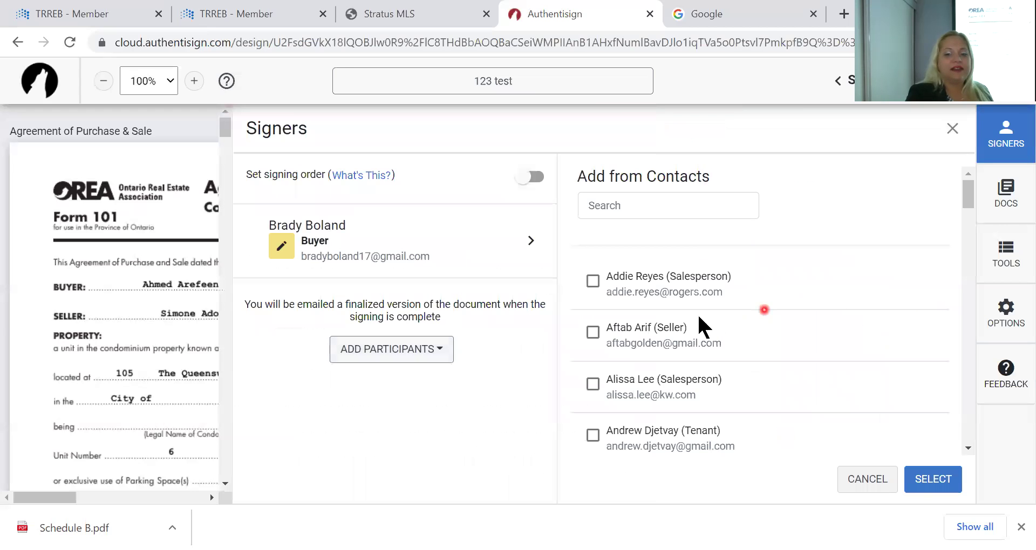
click(592, 280)
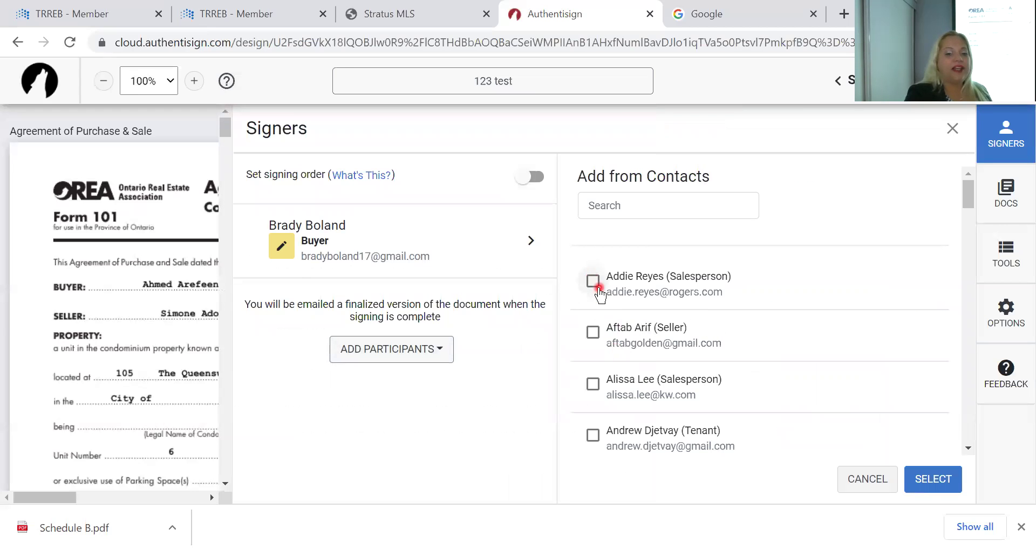
click(593, 282)
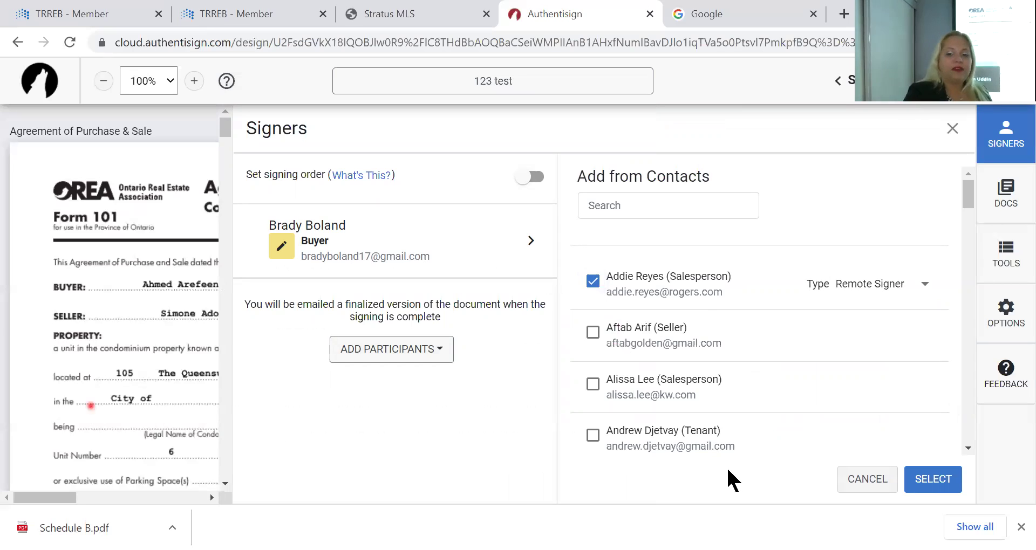
click(1007, 136)
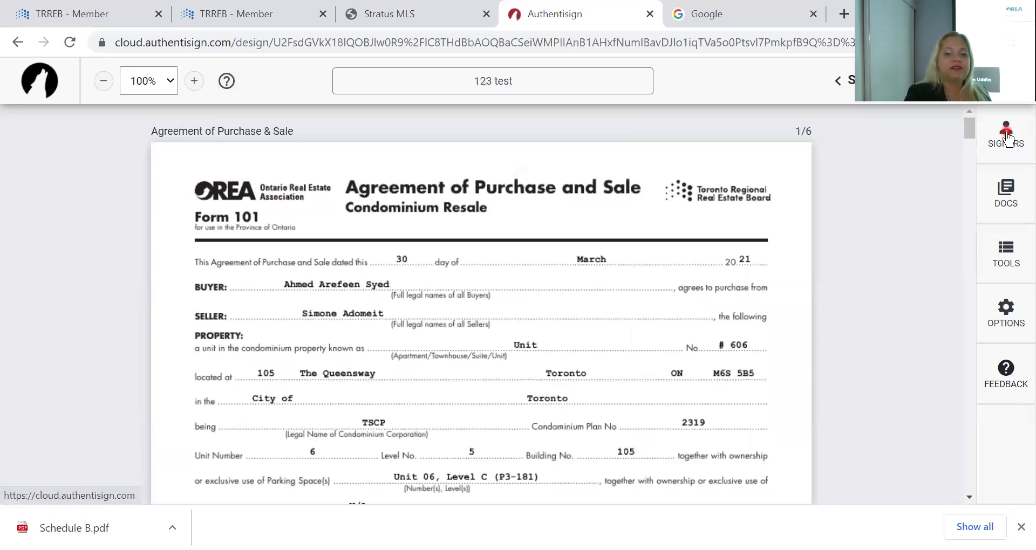
click(1008, 140)
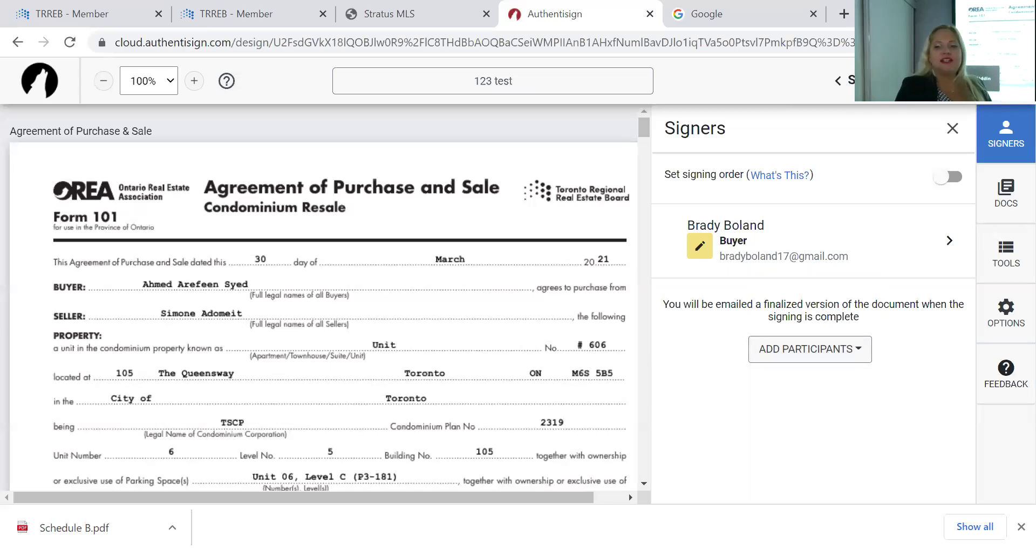
click(822, 355)
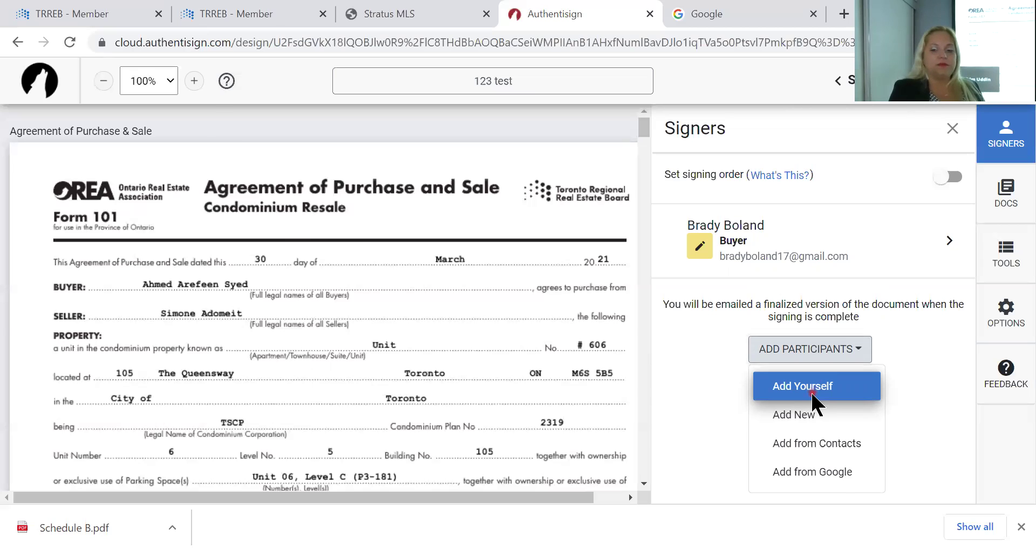
Add yourself as the second signer and save the signer details
click(812, 394)
click(941, 479)
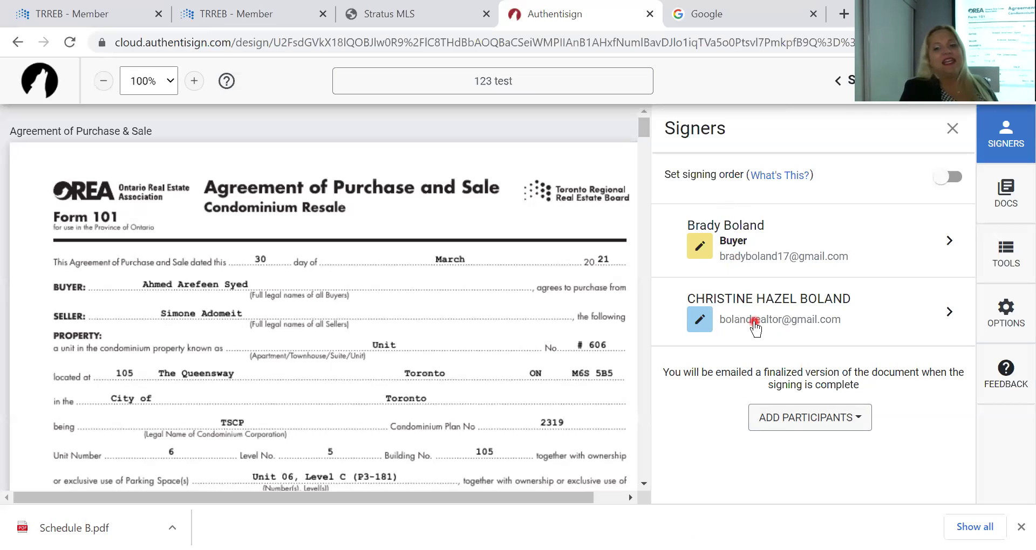
Turn on signing order, keeping the agent first and setting the buyer's order number to 2
click(948, 183)
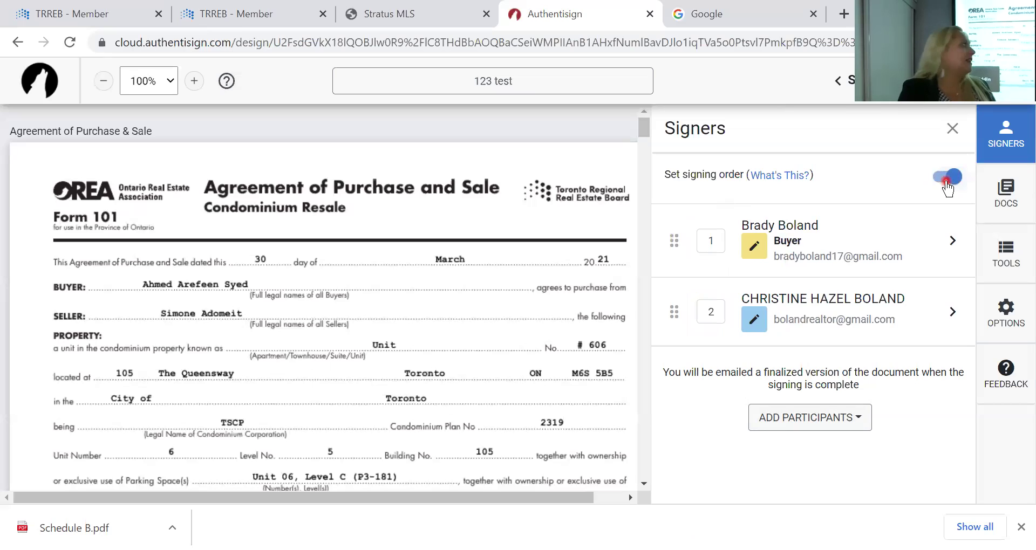
click(721, 241)
click(719, 240)
text(2)
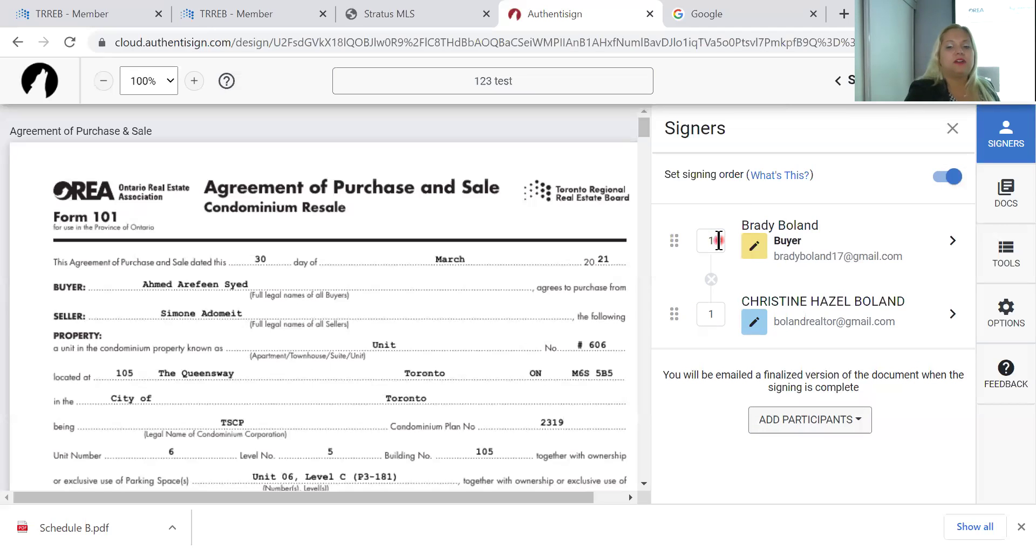
click(720, 246)
text(2)
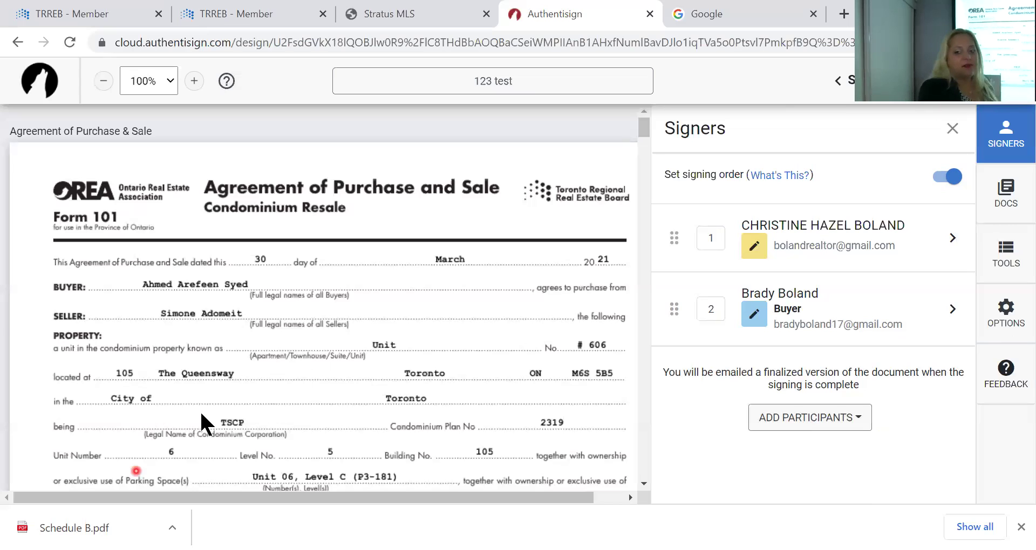
Place buyer initials by the purchase price change and a Sign Here field at the Schedule A line
click(1004, 262)
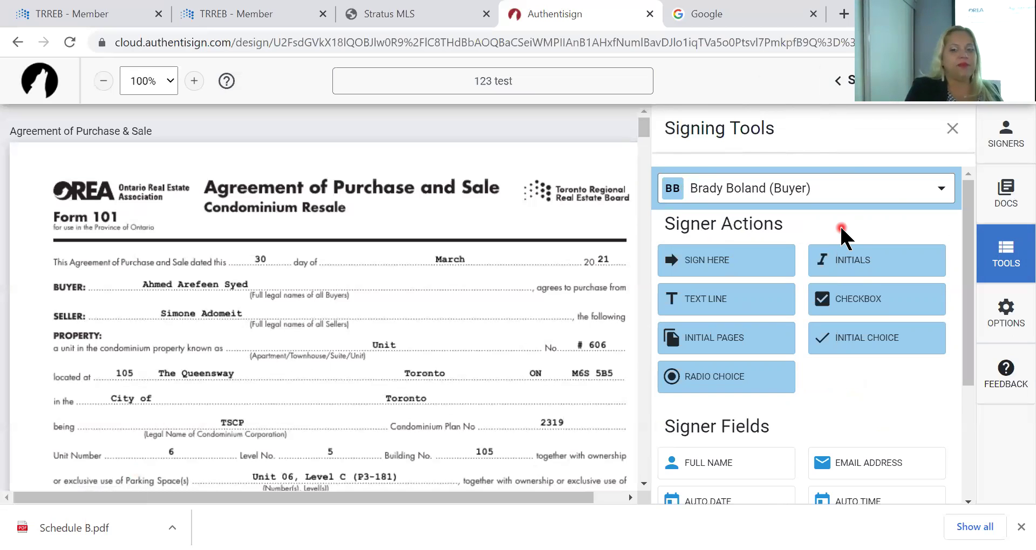
scroll(493, 324, down, 10)
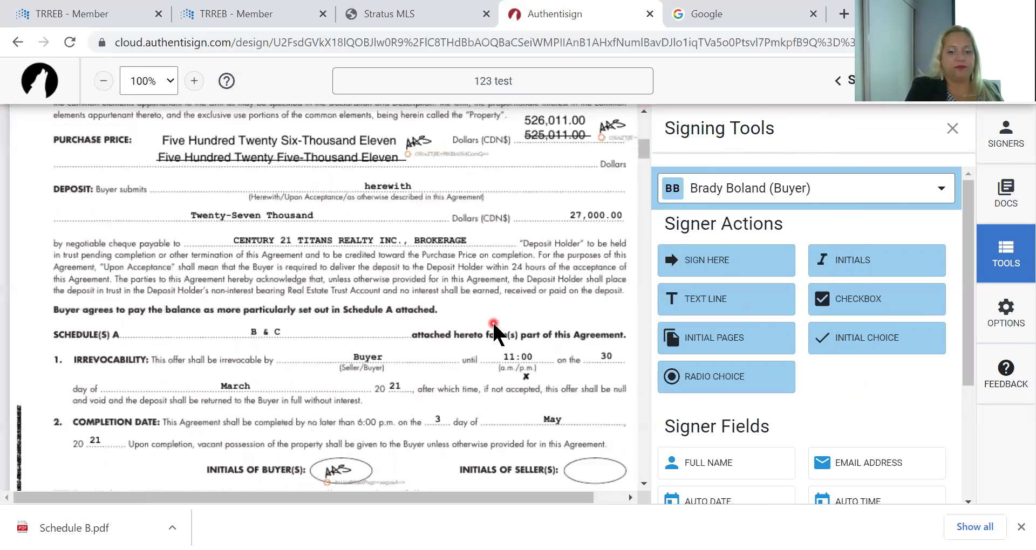
scroll(520, 272, up, 3)
click(840, 263)
drag(840, 264, 478, 227)
scroll(590, 367, down, 4)
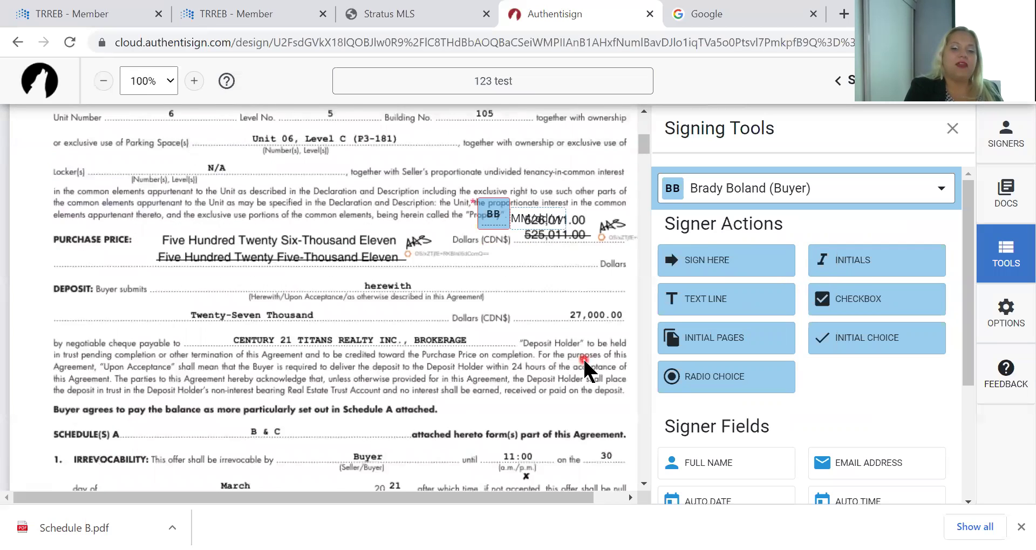
drag(693, 259, 281, 238)
scroll(613, 300, up, 3)
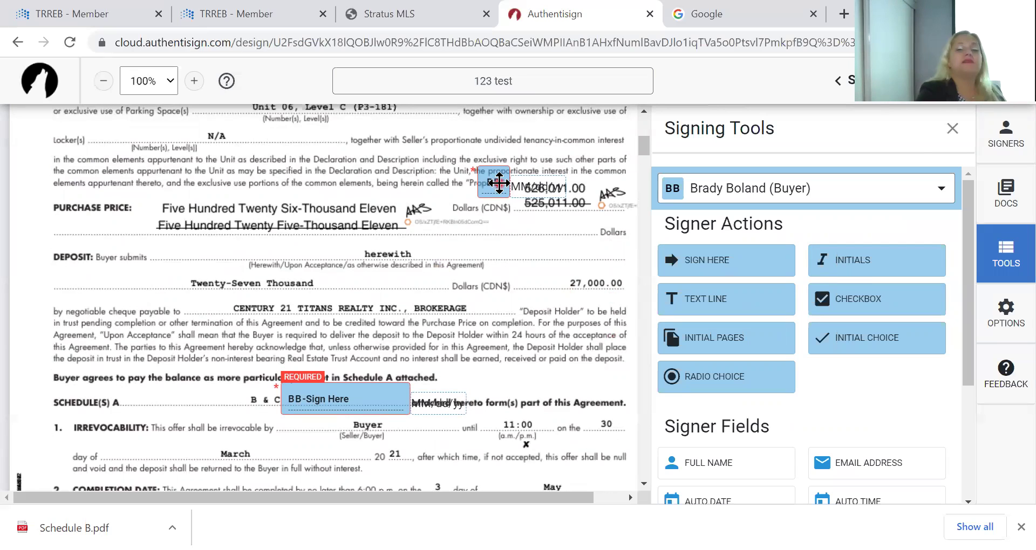
Add buyer initials on the deposit line and inside page 1's seller initials oval
click(844, 260)
click(439, 232)
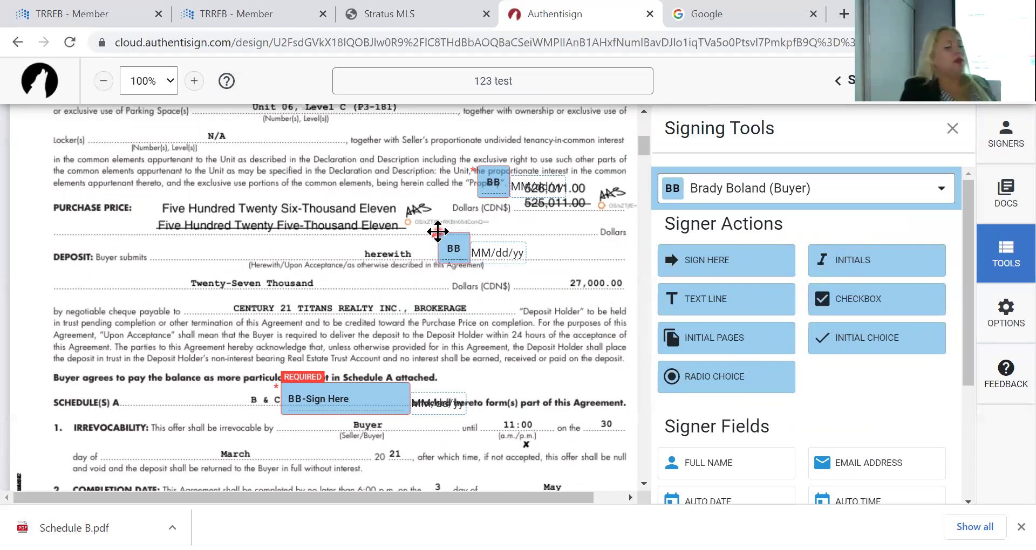
scroll(437, 231, down, 5)
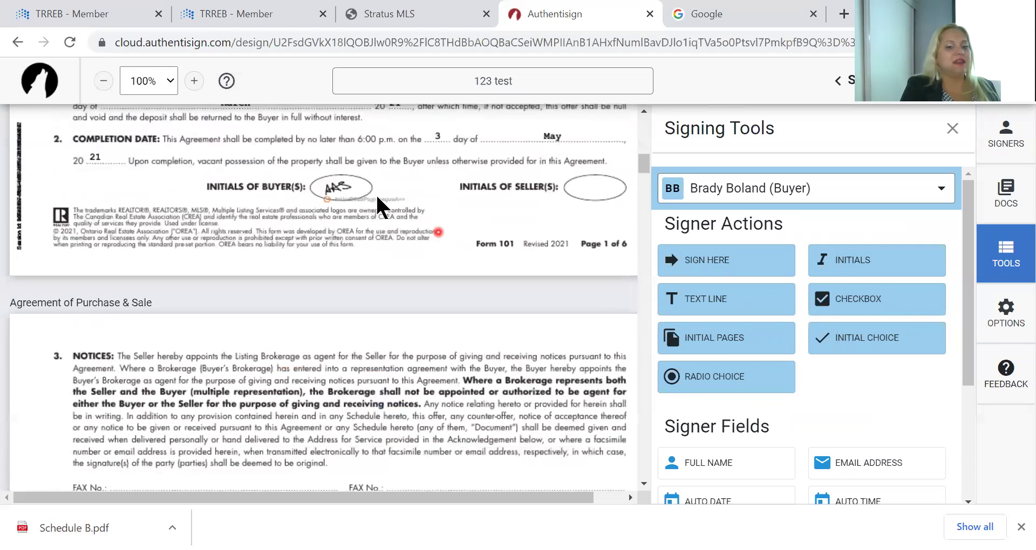
click(859, 258)
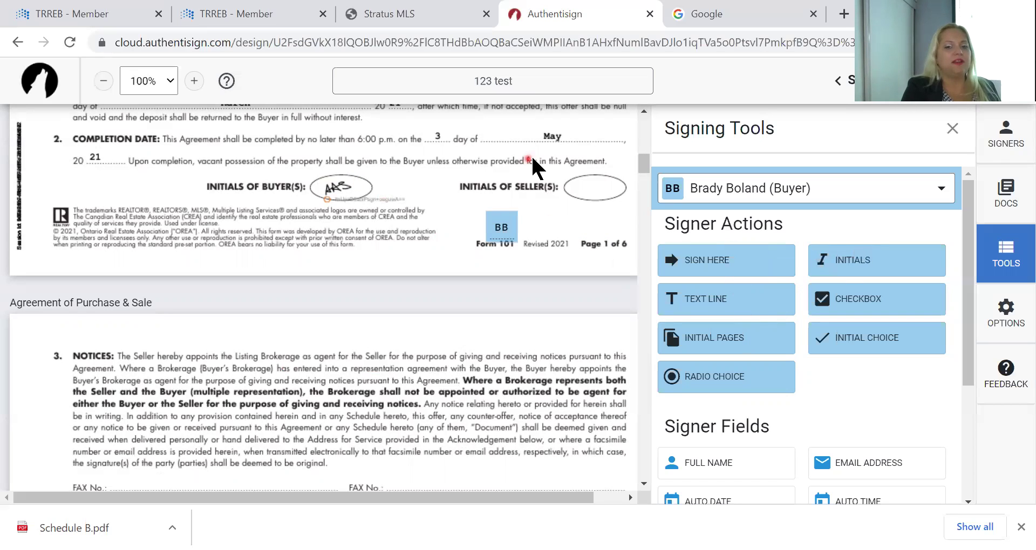
click(568, 170)
drag(568, 170, 569, 169)
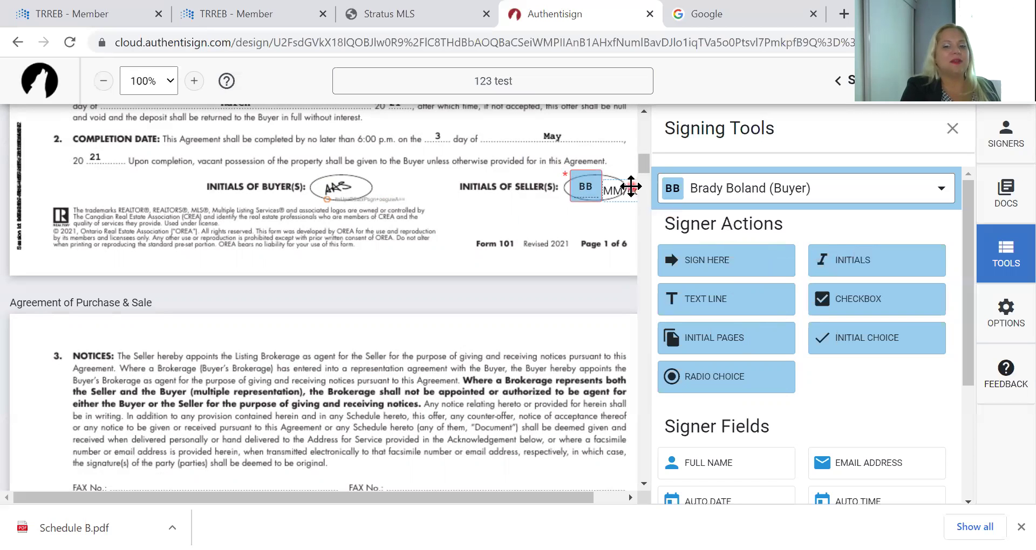
scroll(586, 229, up, 2)
scroll(586, 231, up, 5)
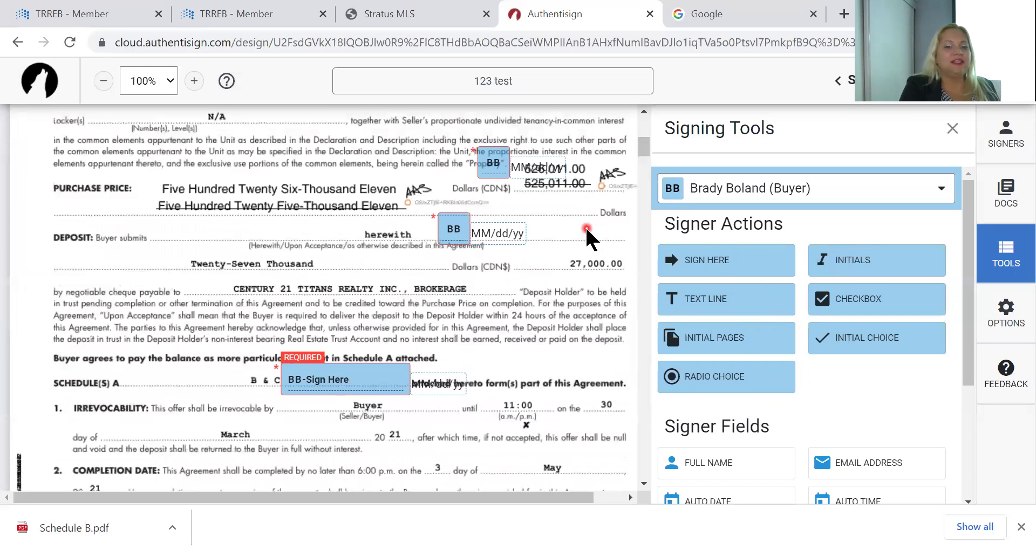
scroll(586, 231, up, 1)
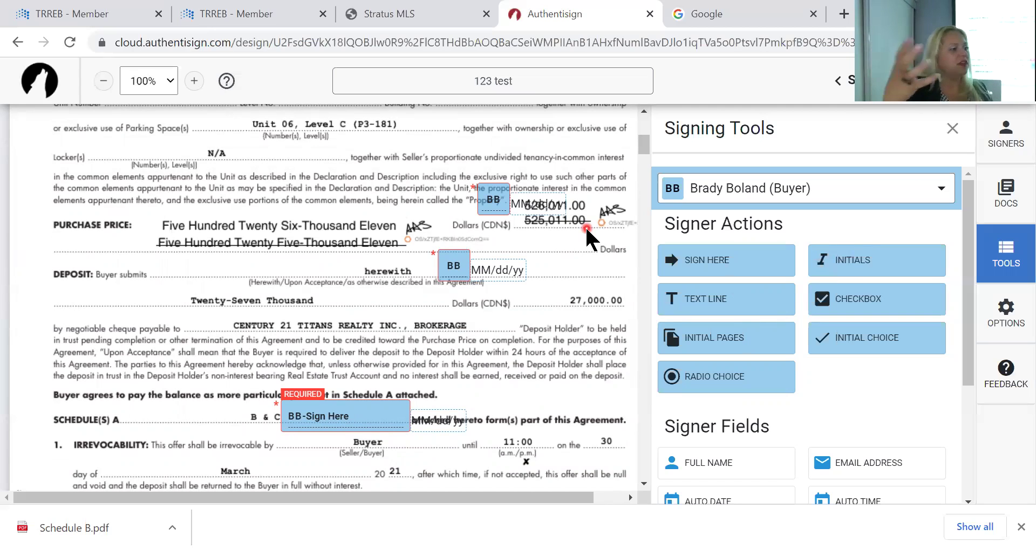
Delete the deposit initials' date stamp and move the buyer signature and date to the Deposit Holder line
click(505, 268)
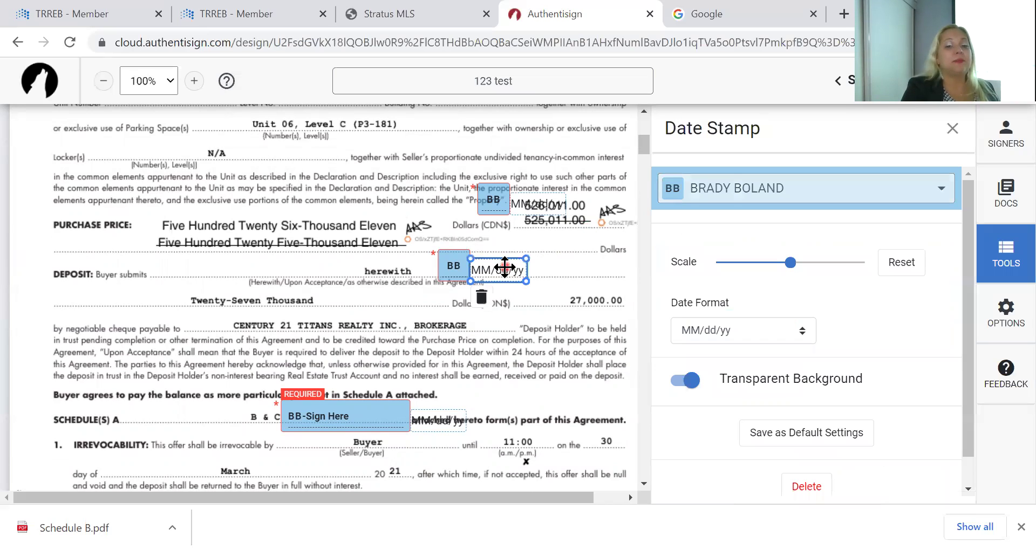
click(484, 297)
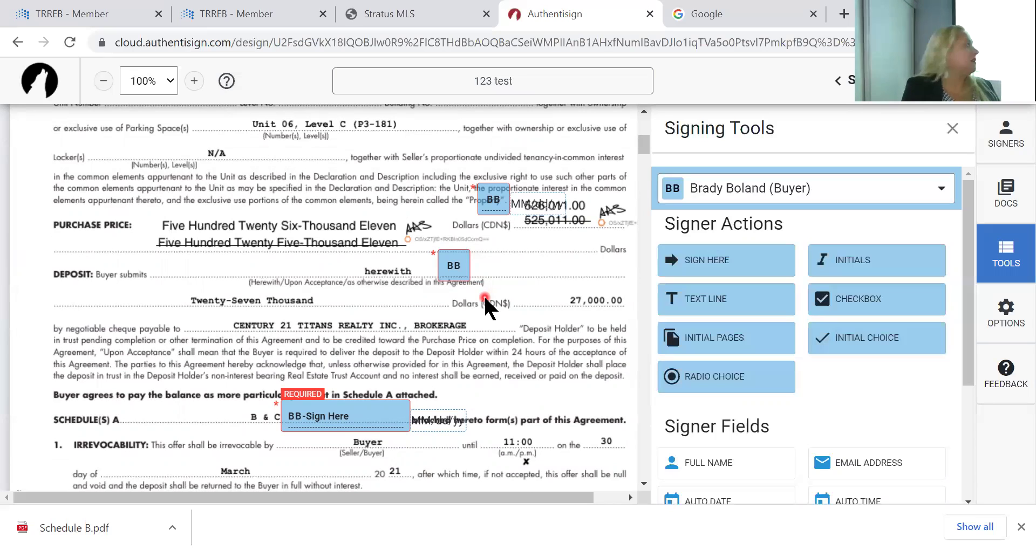
drag(356, 415, 360, 331)
drag(432, 418, 449, 325)
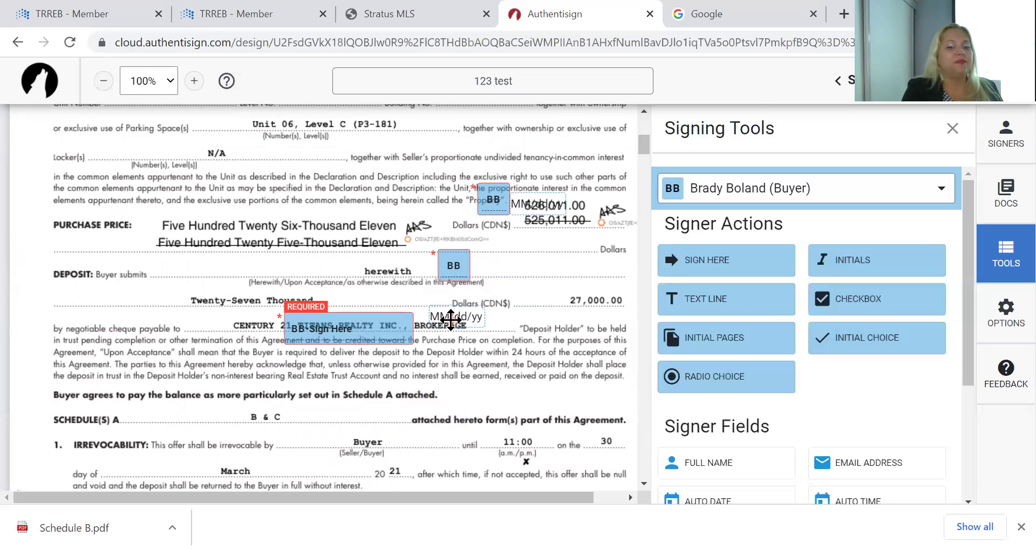
Add a buyer signature beside Fixtures Excluded and buyer initials at page 3's seller initials
scroll(442, 438, down, 15)
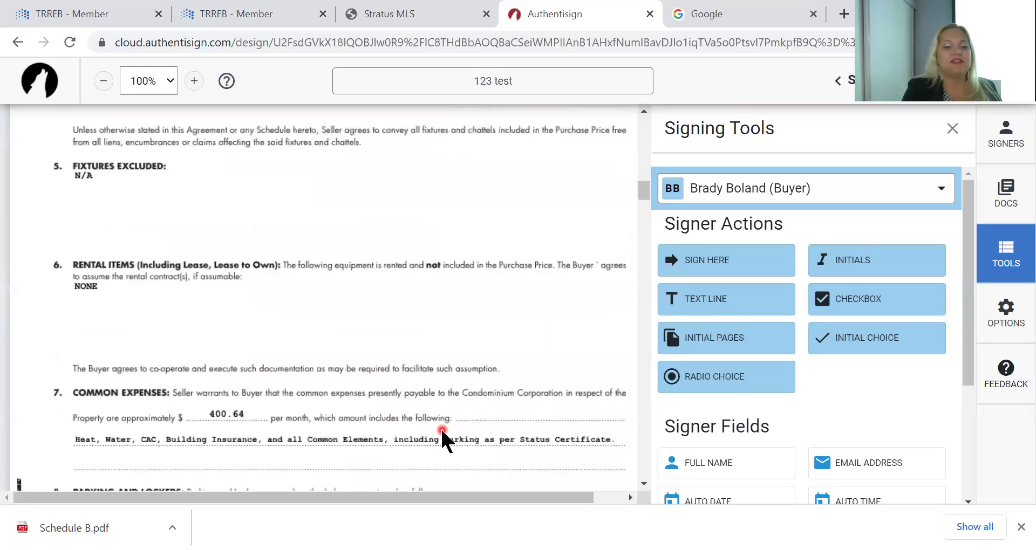
drag(694, 261, 404, 272)
drag(297, 273, 246, 240)
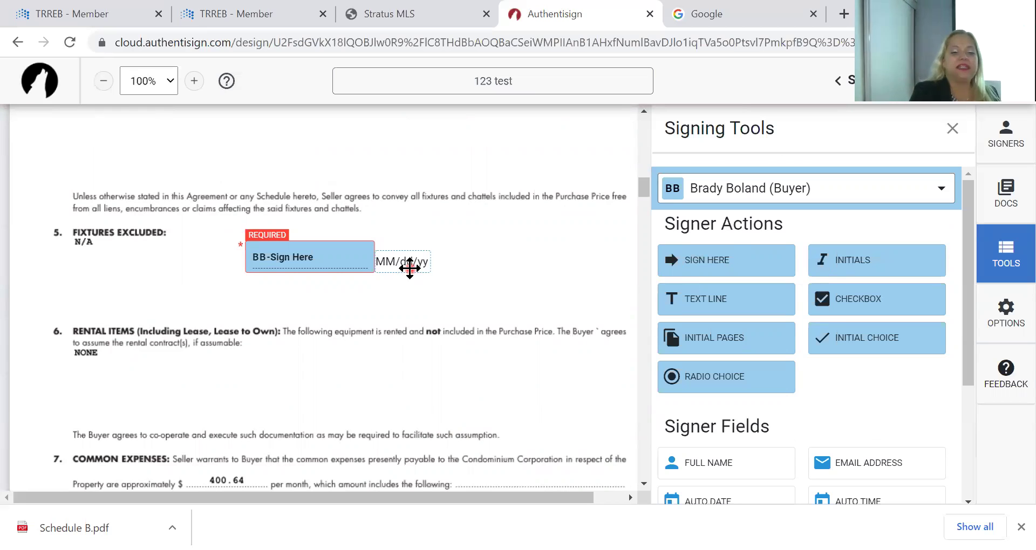
scroll(409, 267, down, 8)
scroll(409, 267, down, 10)
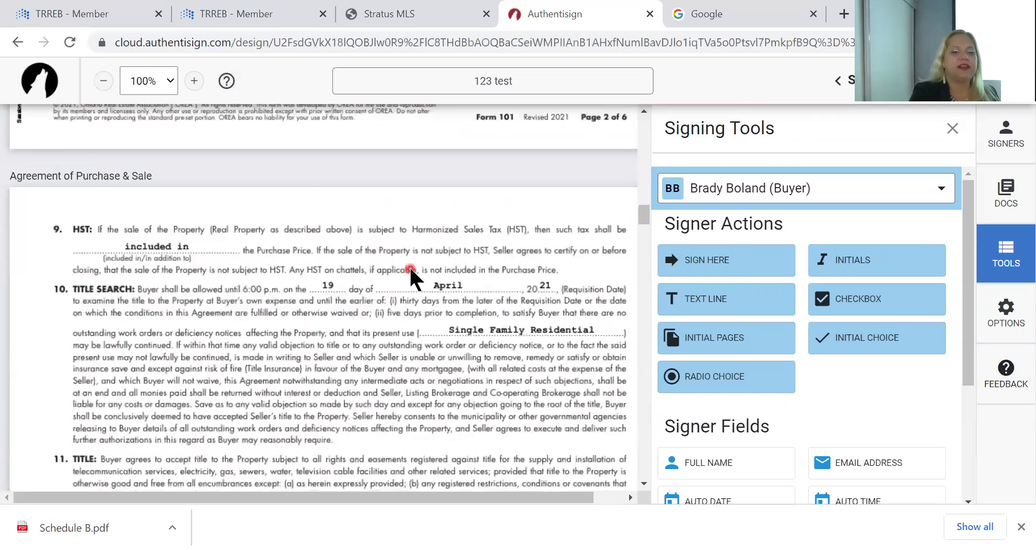
scroll(409, 265, down, 1)
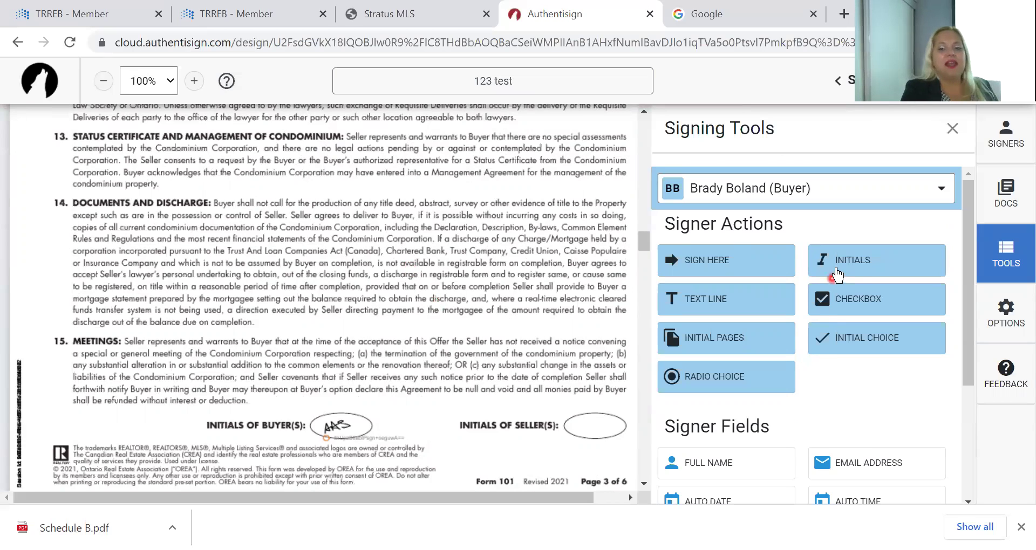
drag(834, 265, 557, 397)
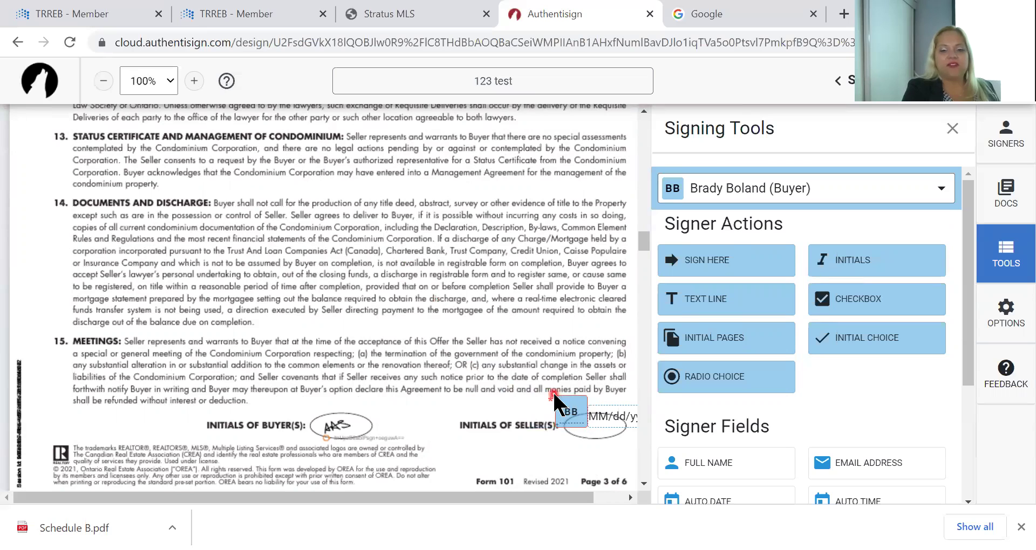
Switch the signer to the agent and add agent initials at page 3's seller initials
click(895, 198)
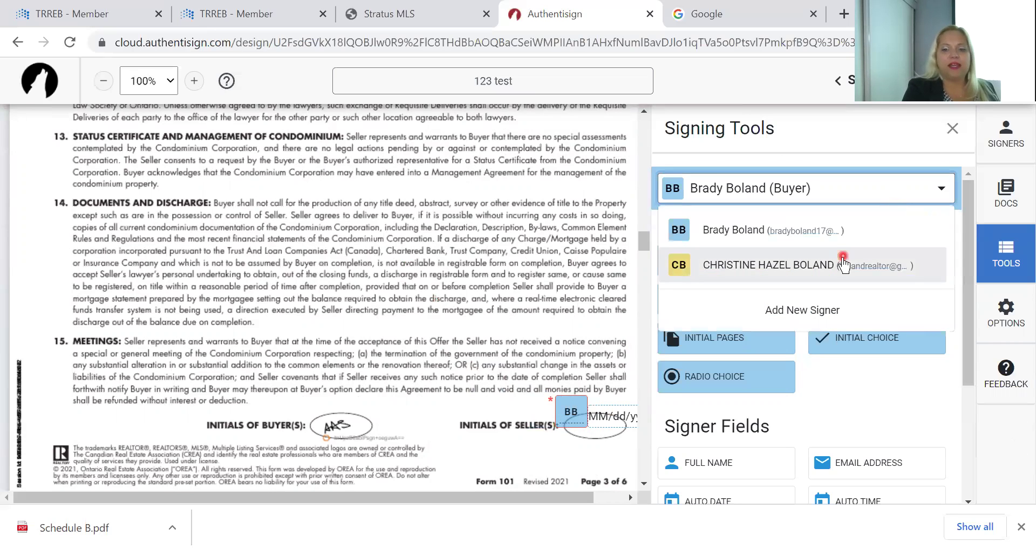
click(843, 260)
drag(844, 265, 565, 445)
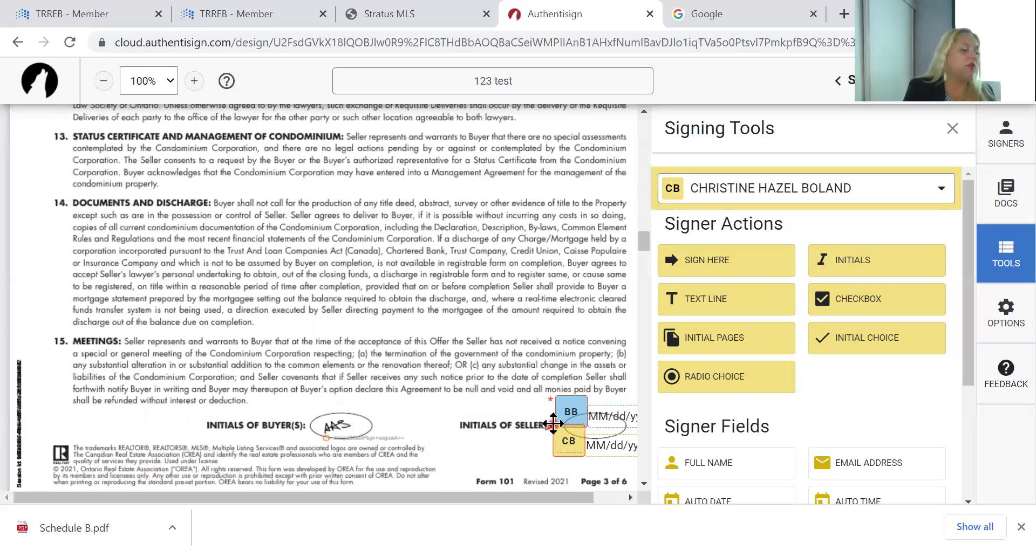
Delete both initials' date stamps, align the agent's initials beside the buyer's, and make them optional
click(616, 451)
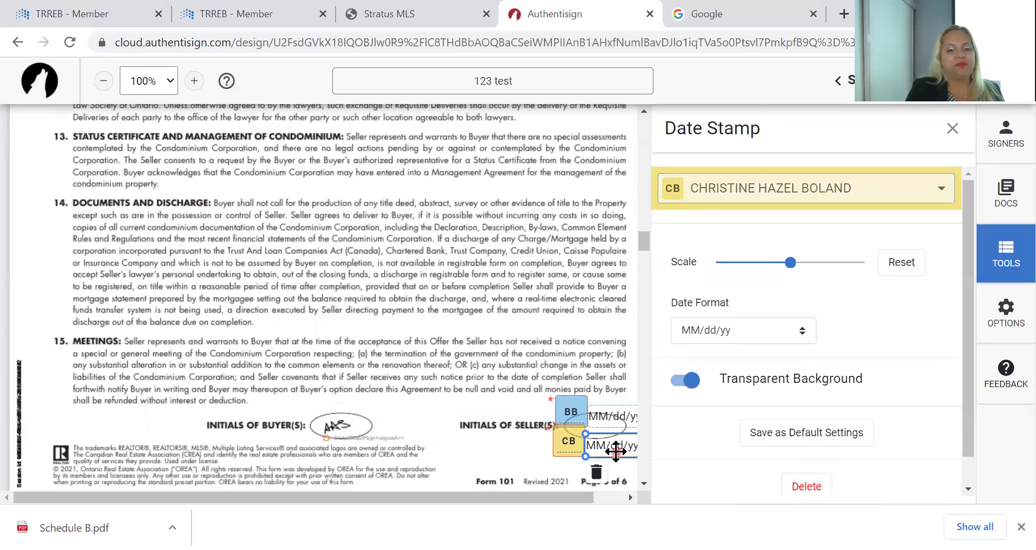
click(596, 473)
click(613, 424)
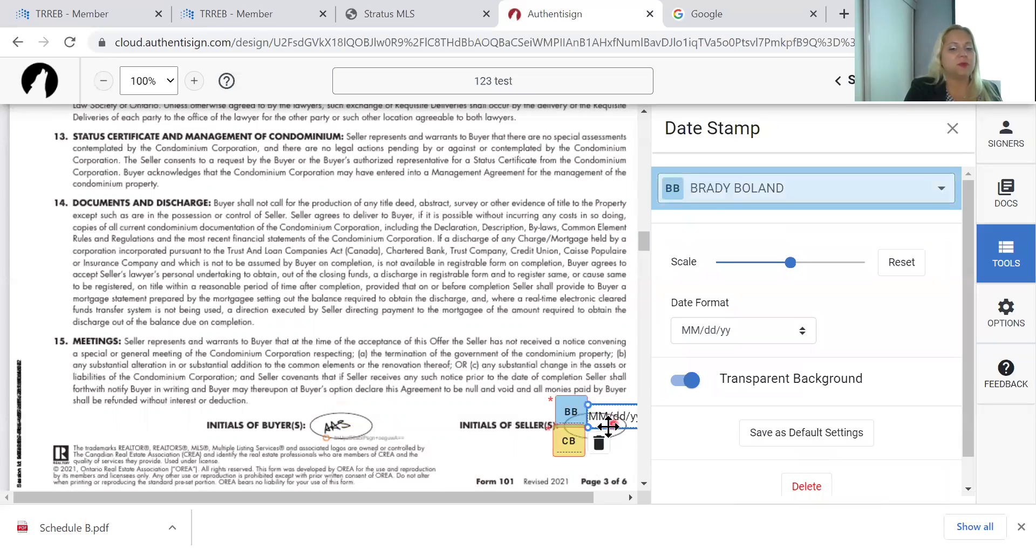
click(599, 443)
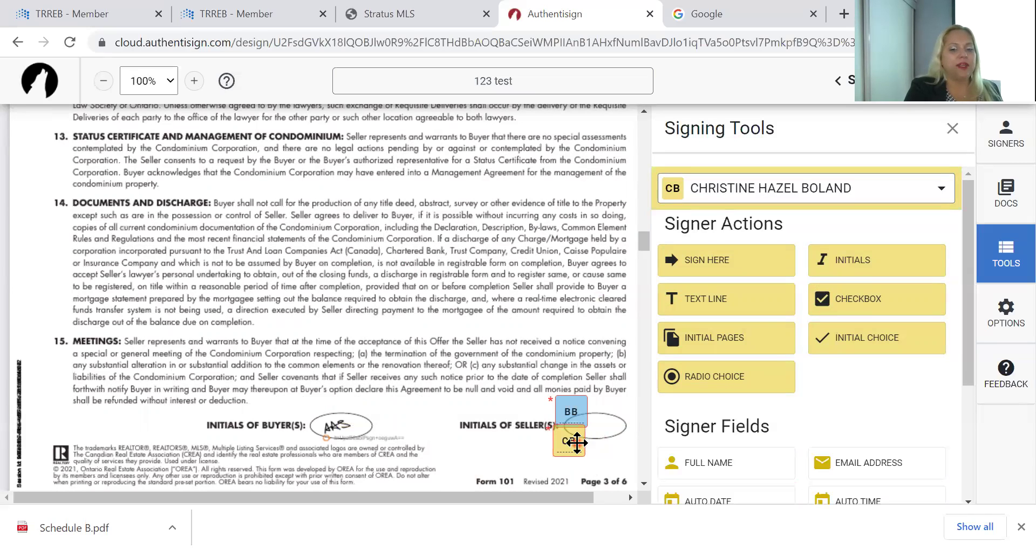
drag(598, 434, 567, 434)
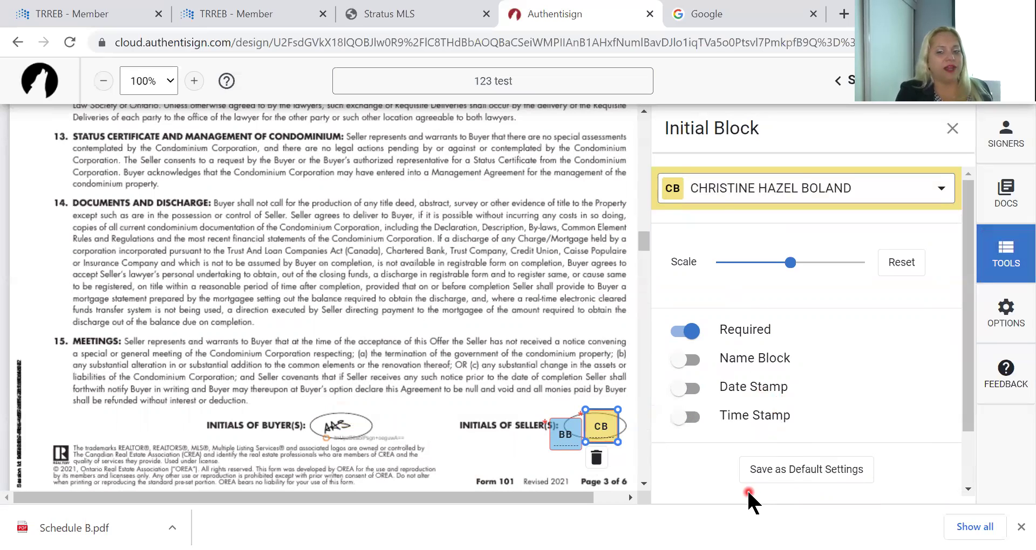
click(690, 331)
Make the agent's initials required again and move the blue buyer initials up beside them
click(690, 331)
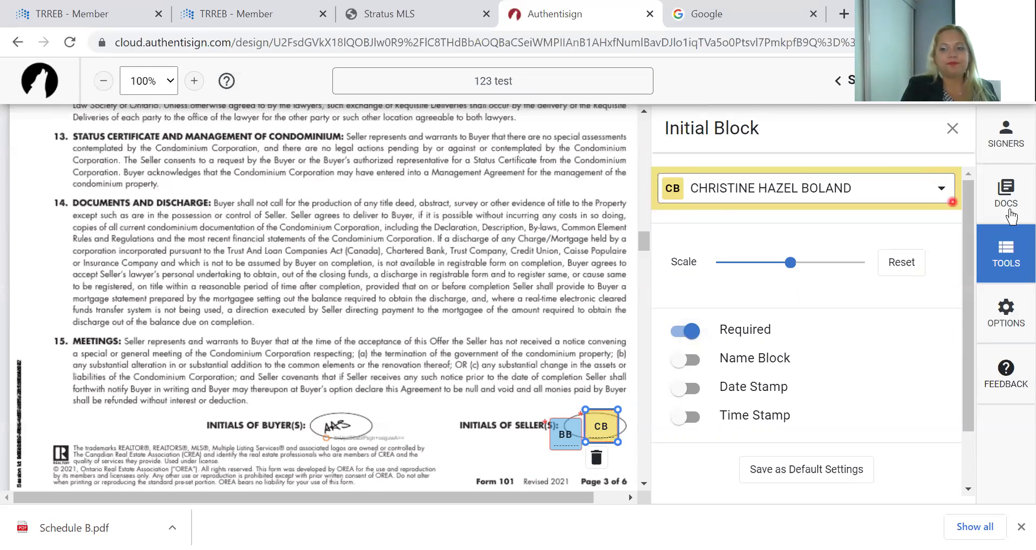
click(1006, 255)
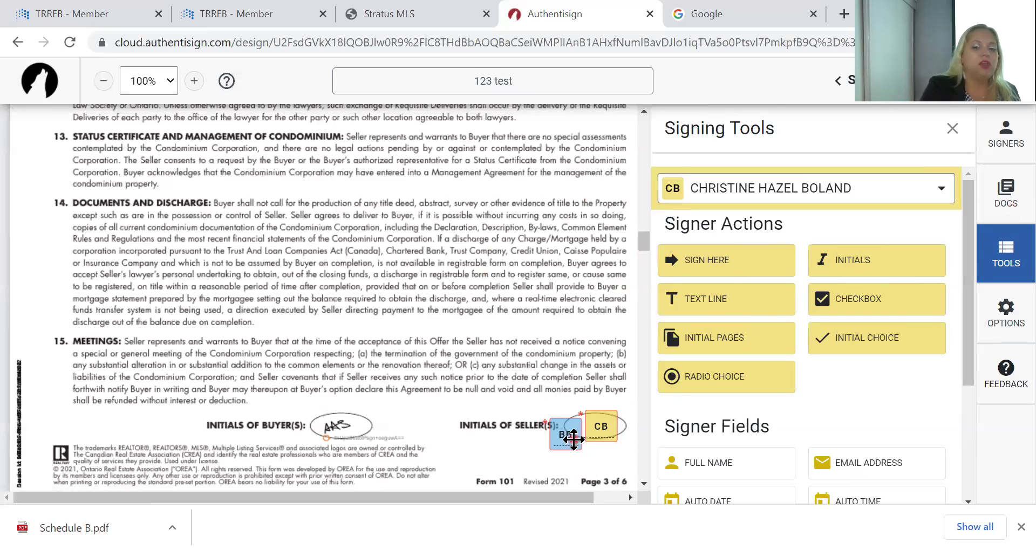
drag(573, 440, 576, 430)
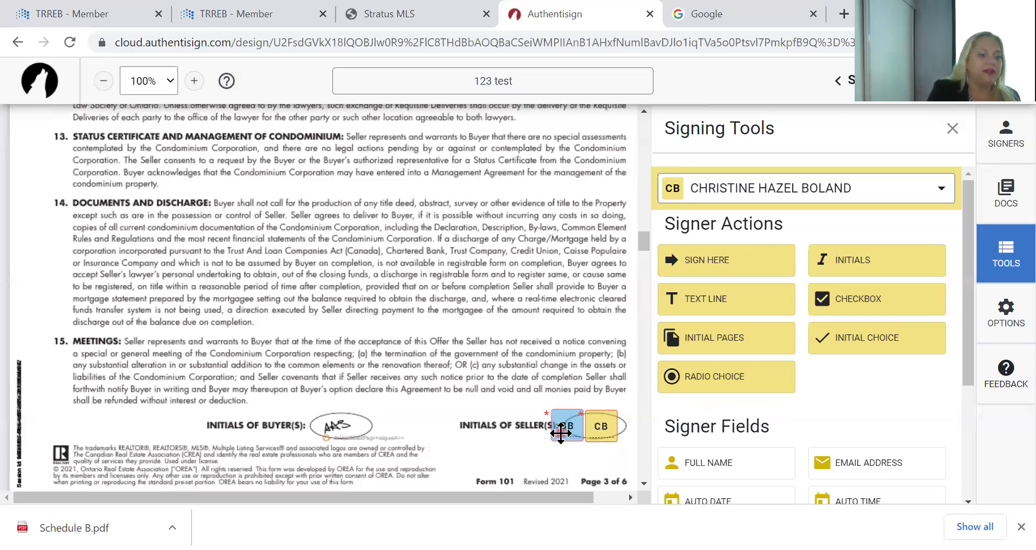
Place an initials field with date stamp near the end of section 14 on page 3
click(875, 263)
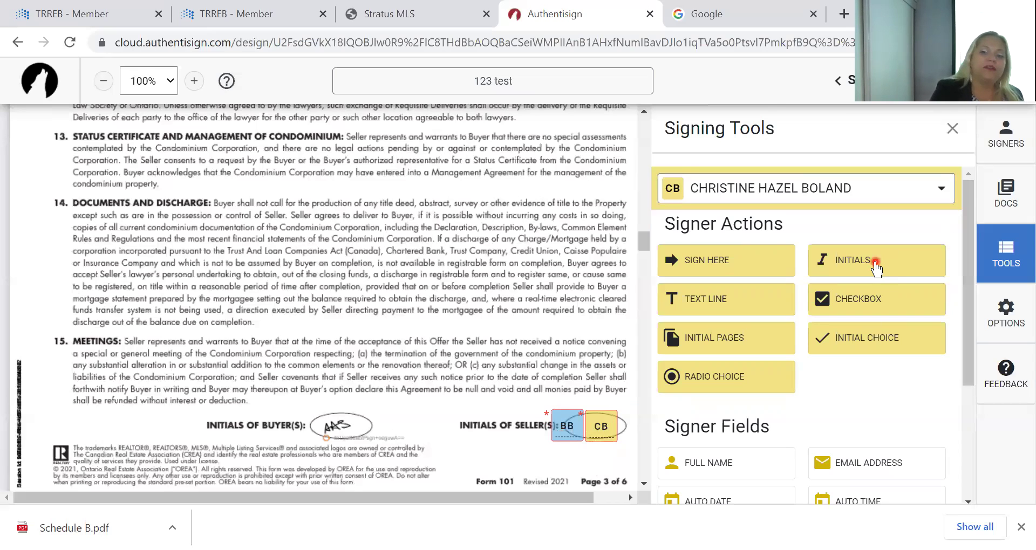
drag(874, 264, 405, 307)
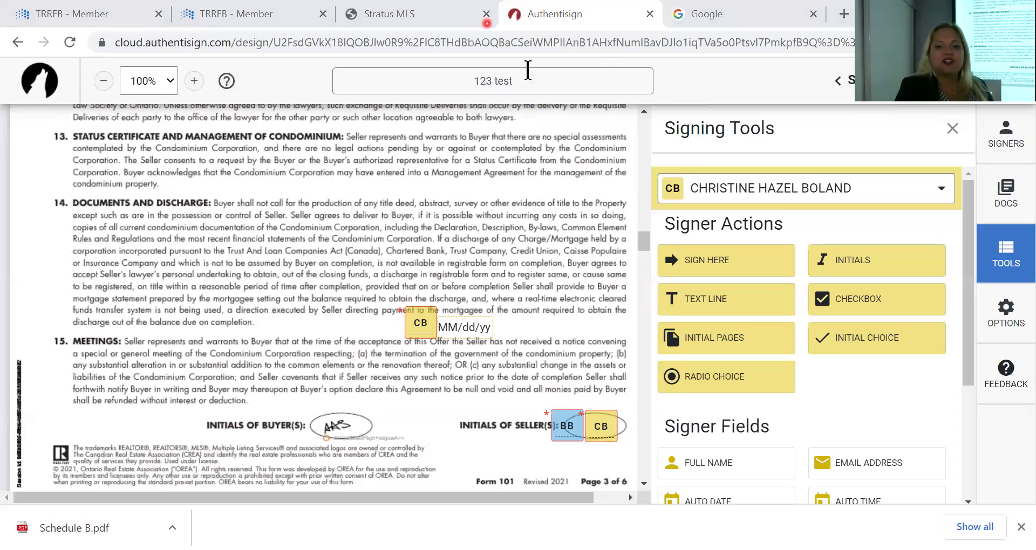
click(415, 24)
key(ctrl+Tab)
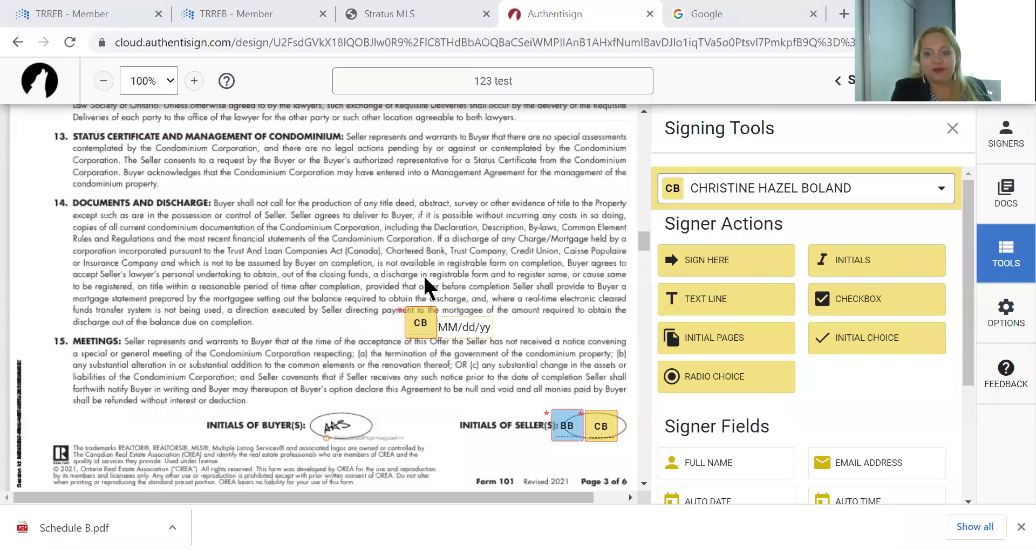
Drop an empty text box below section 30 on page 4
scroll(425, 279, down, 10)
scroll(424, 287, down, 1)
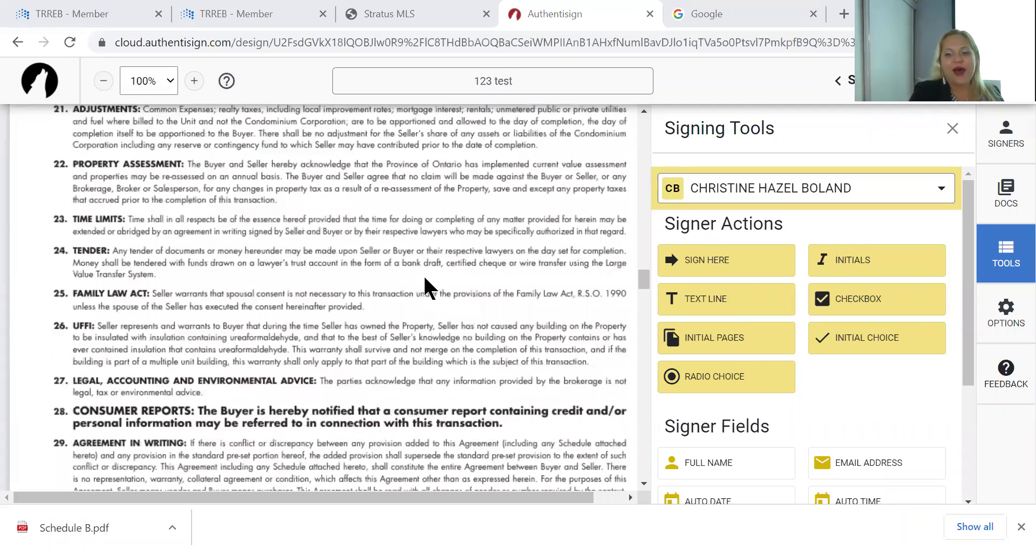
scroll(425, 286, down, 5)
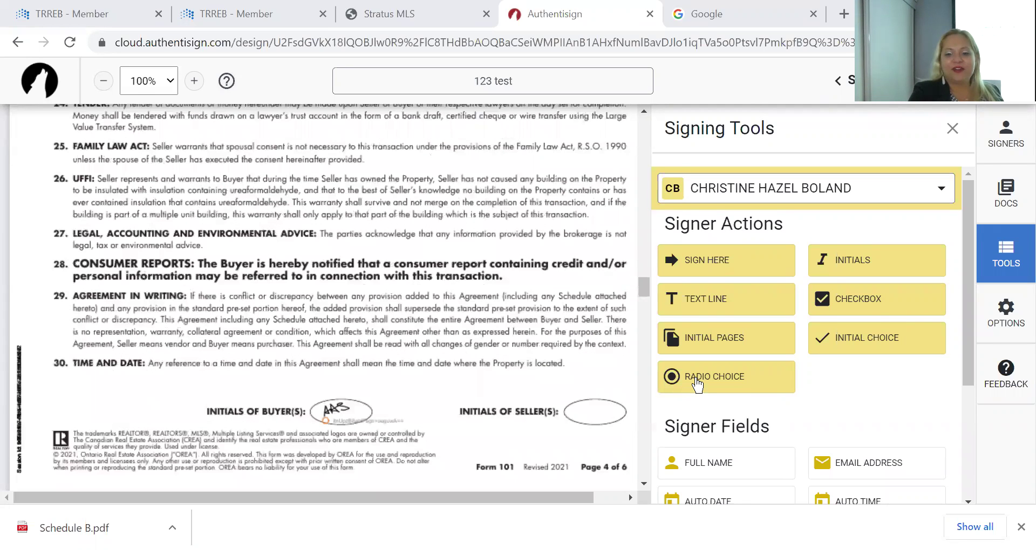
scroll(698, 384, down, 3)
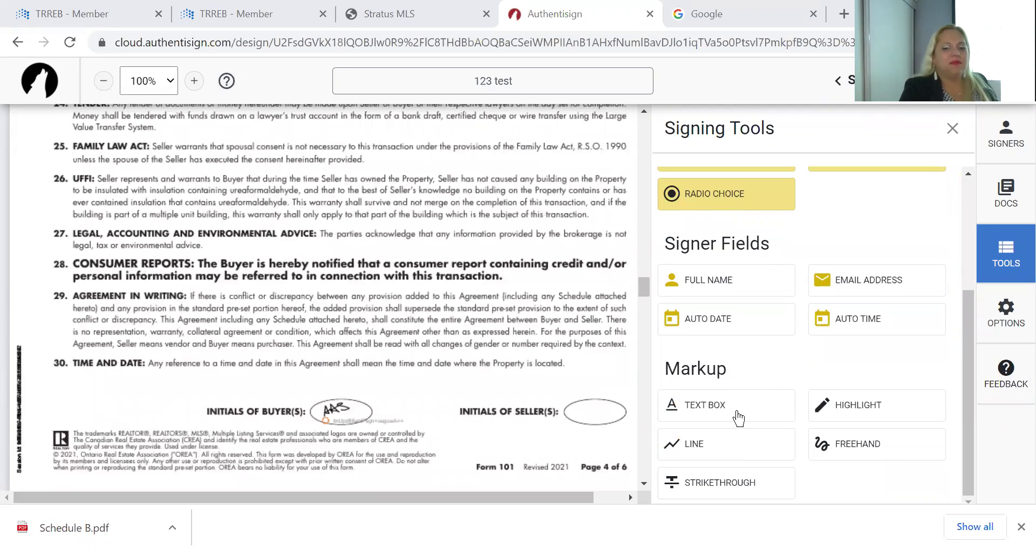
click(734, 410)
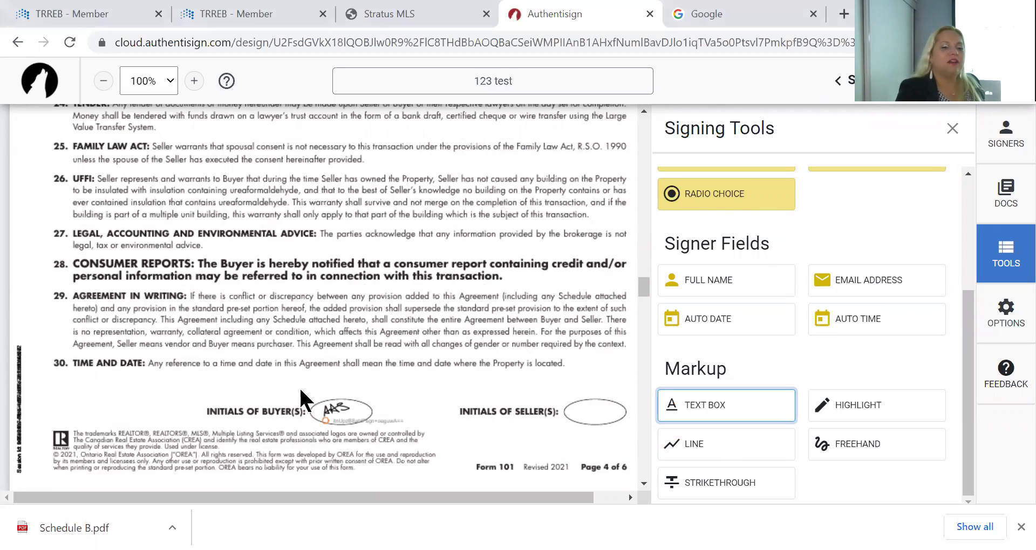
click(129, 379)
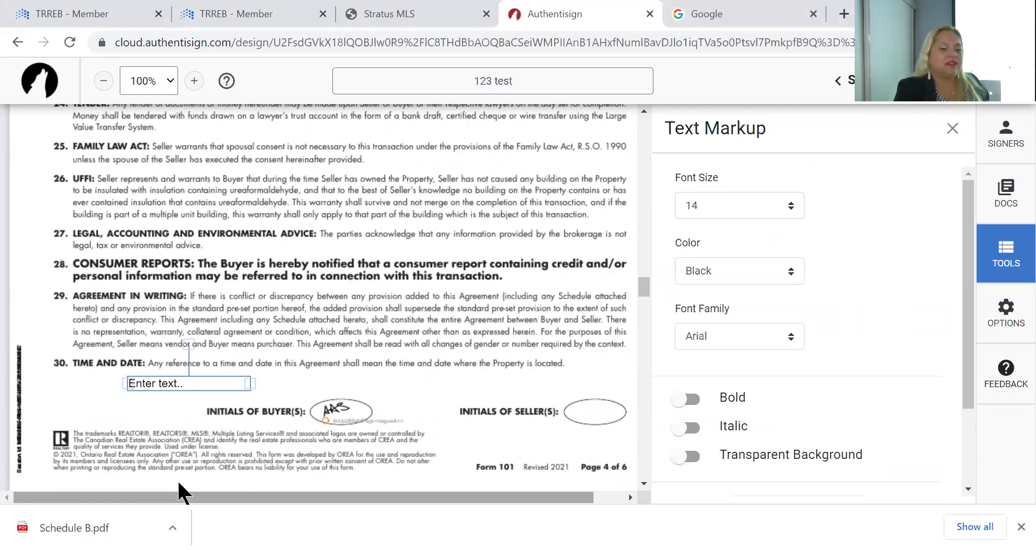
click(228, 382)
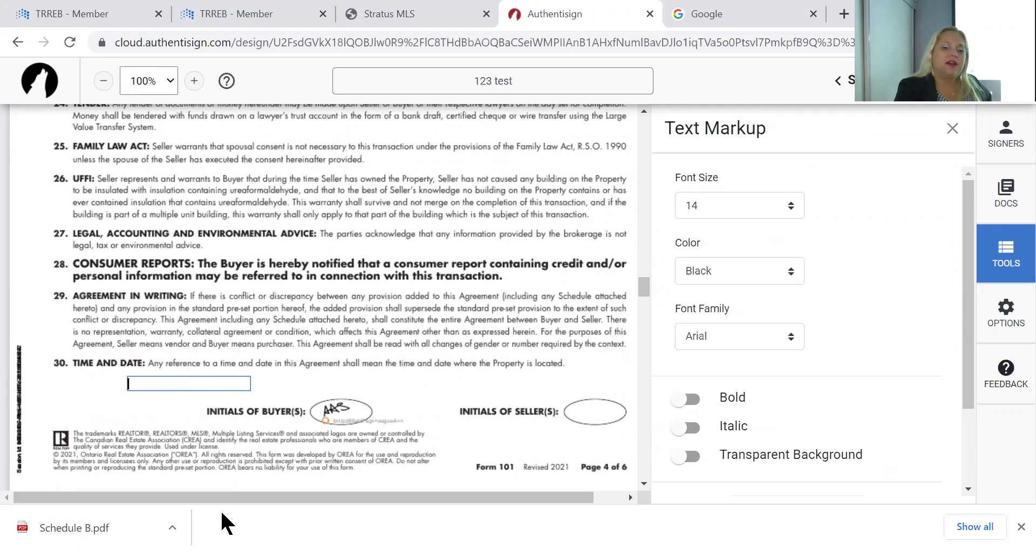
Scroll down to the Schedule A page
scroll(471, 358, down, 10)
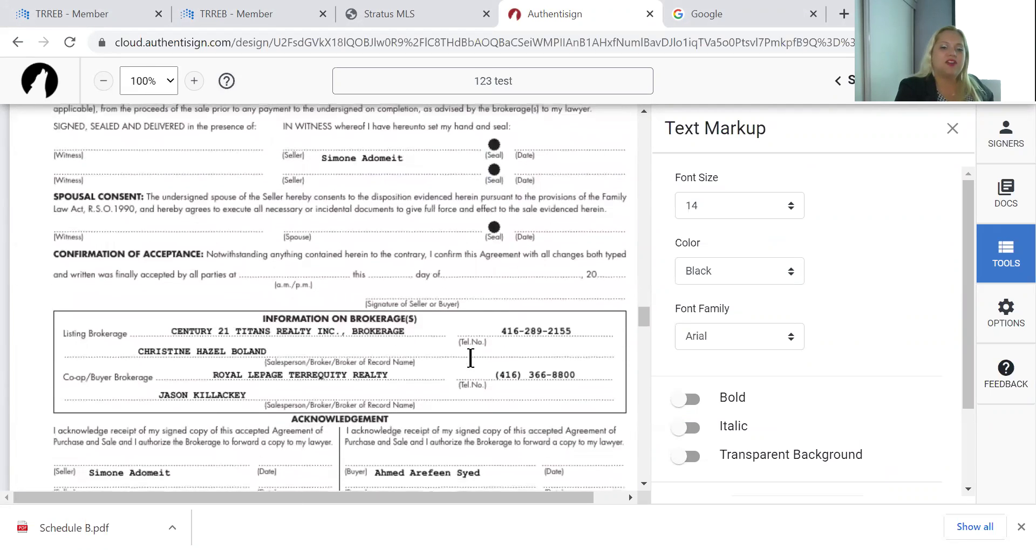
scroll(471, 361, down, 3)
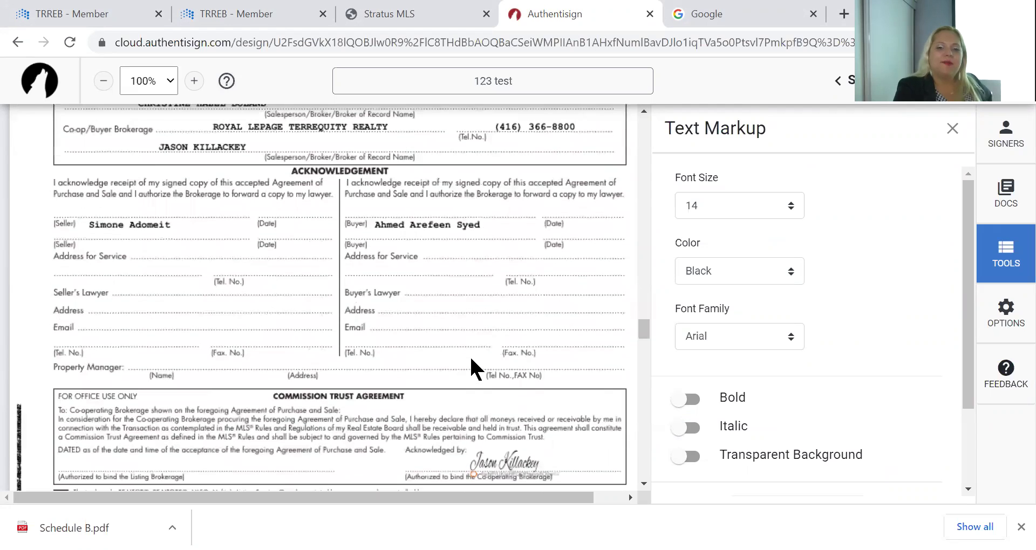
scroll(471, 360, down, 8)
scroll(471, 368, down, 1)
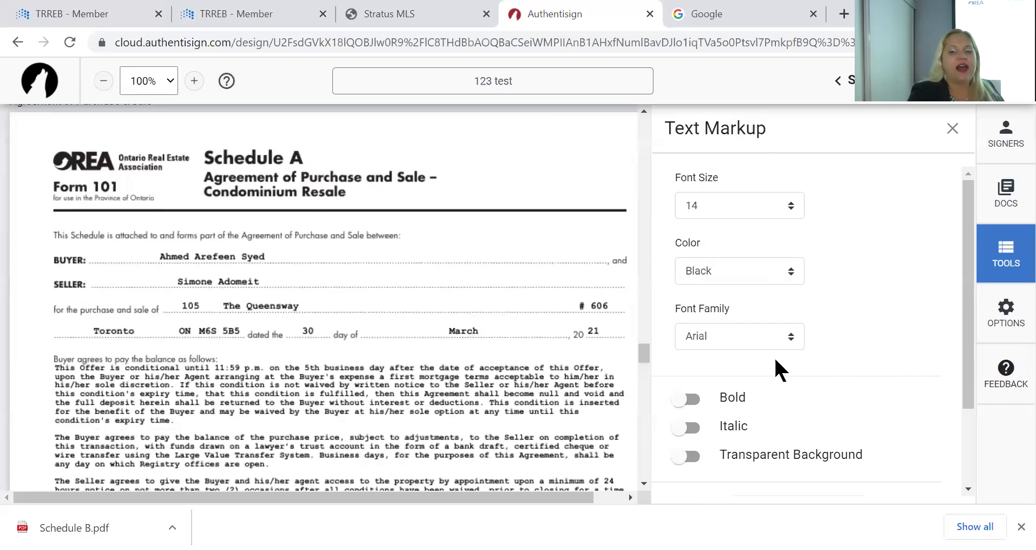
Add a '21' text box on Schedule A, narrow it, and place it after '20' in the year
click(1004, 256)
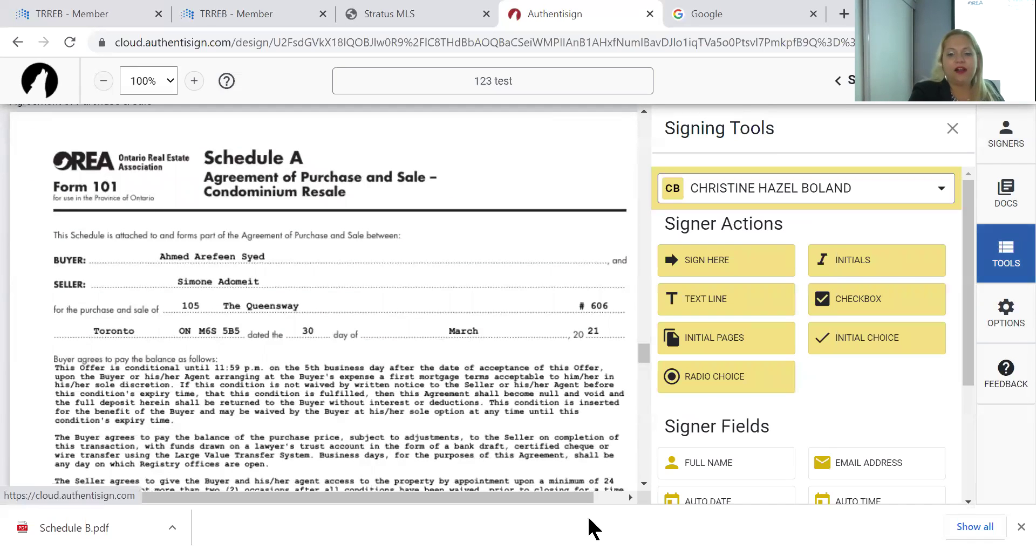
scroll(807, 451, down, 3)
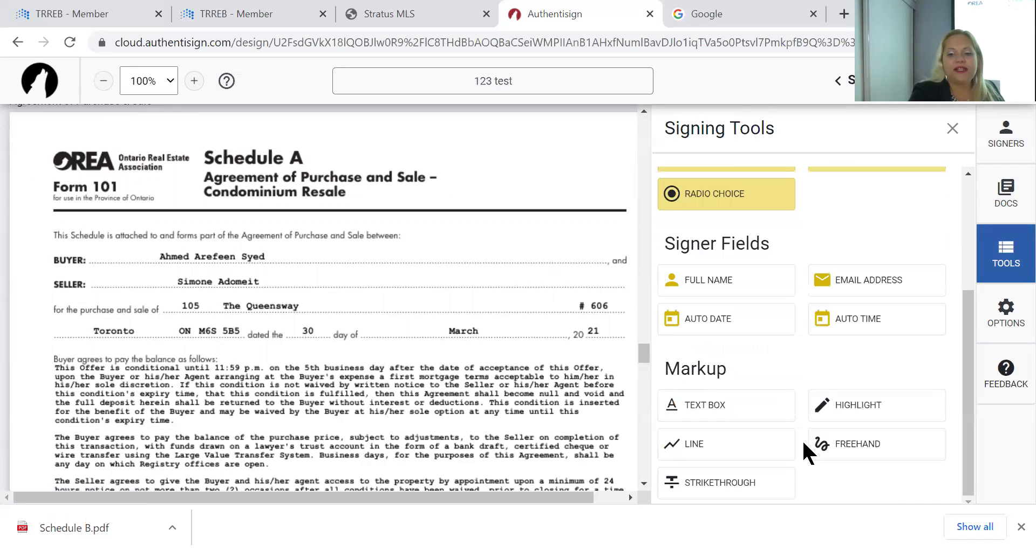
click(714, 406)
click(610, 335)
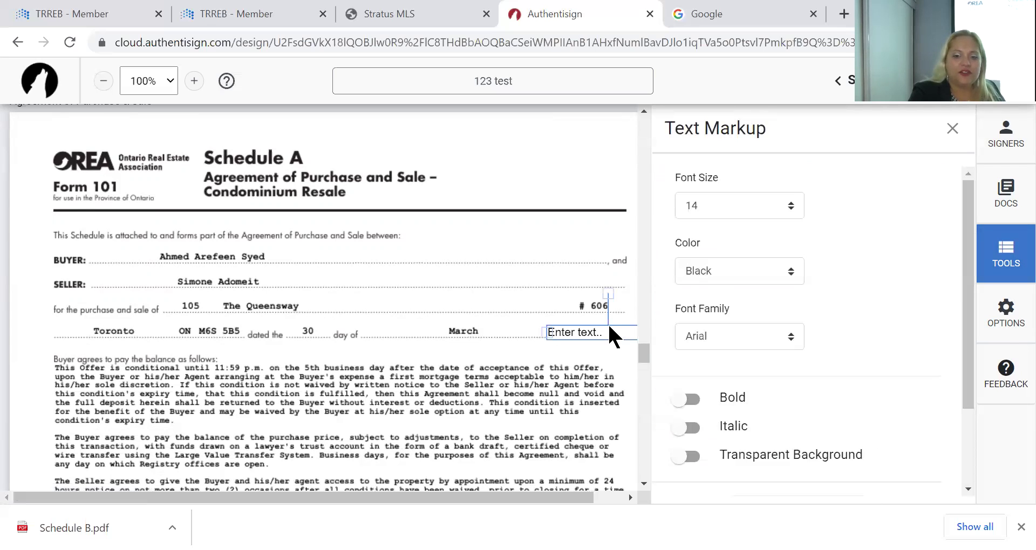
click(600, 330)
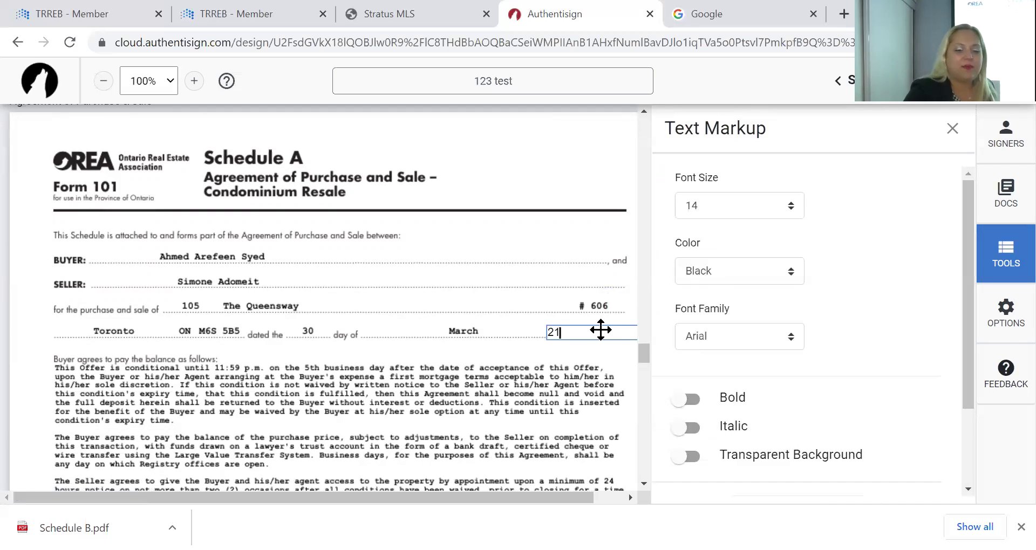
click(546, 336)
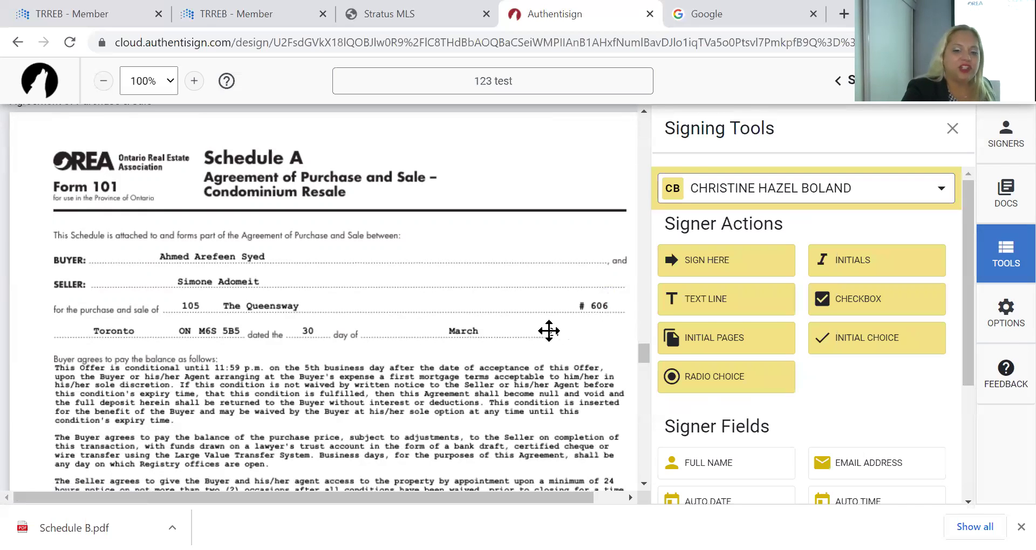
drag(551, 334, 505, 291)
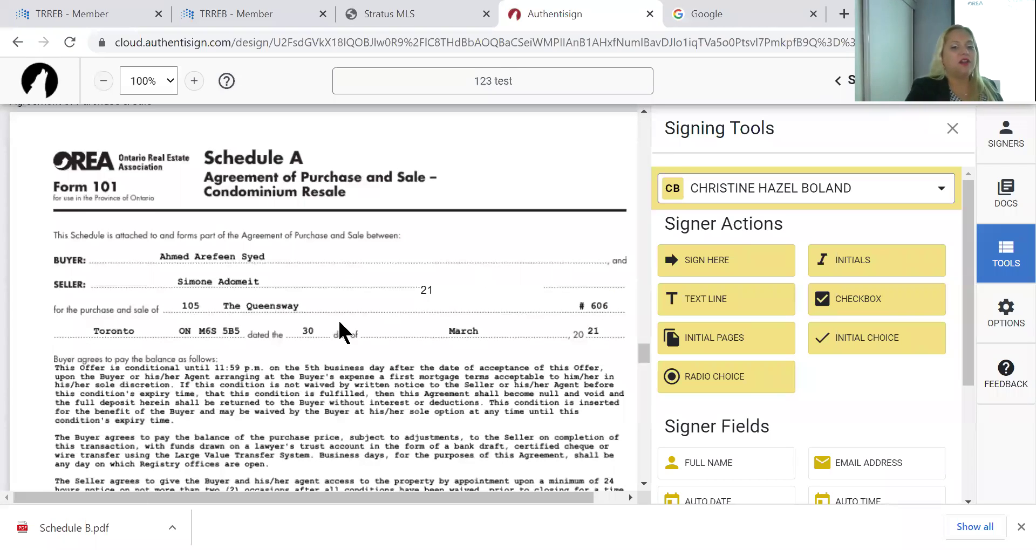
click(497, 291)
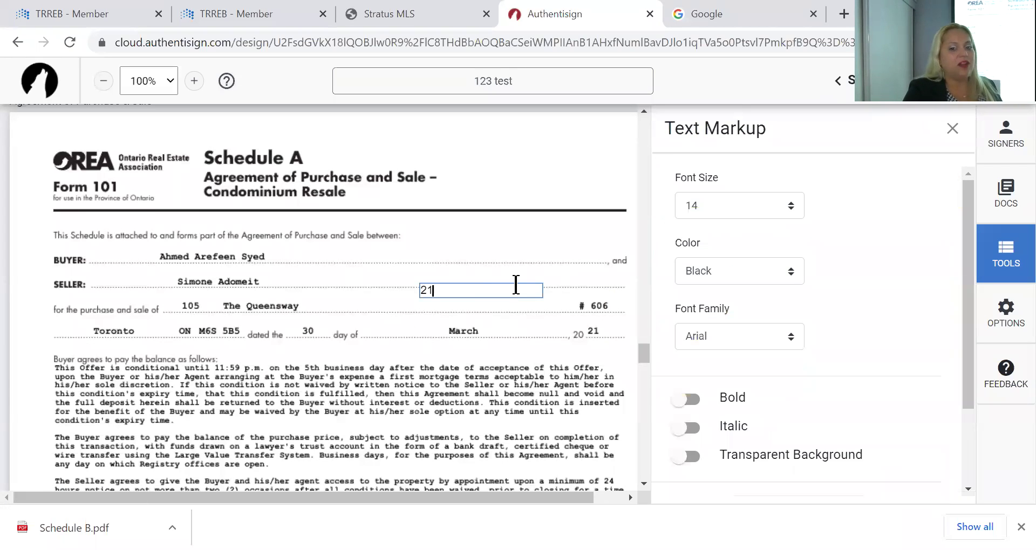
click(540, 322)
click(530, 292)
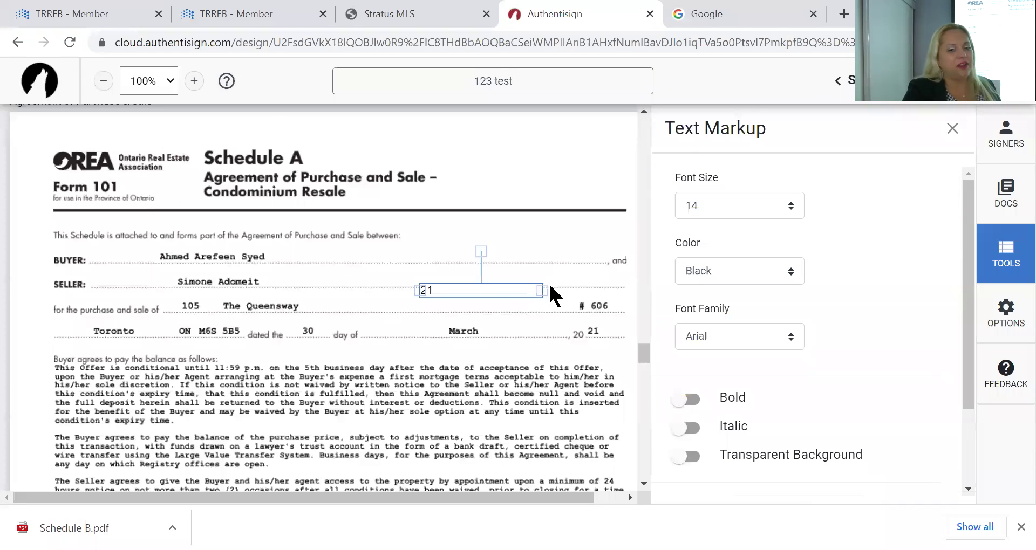
drag(542, 291, 446, 272)
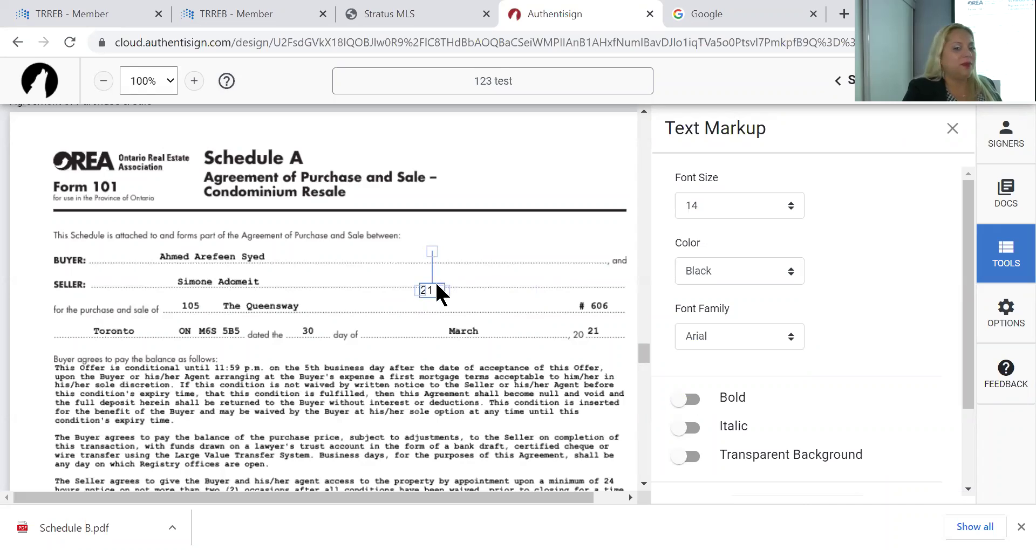
drag(431, 285, 591, 319)
Highlight the first condition paragraph in yellow and draw a red line across the property access paragraph
click(1006, 253)
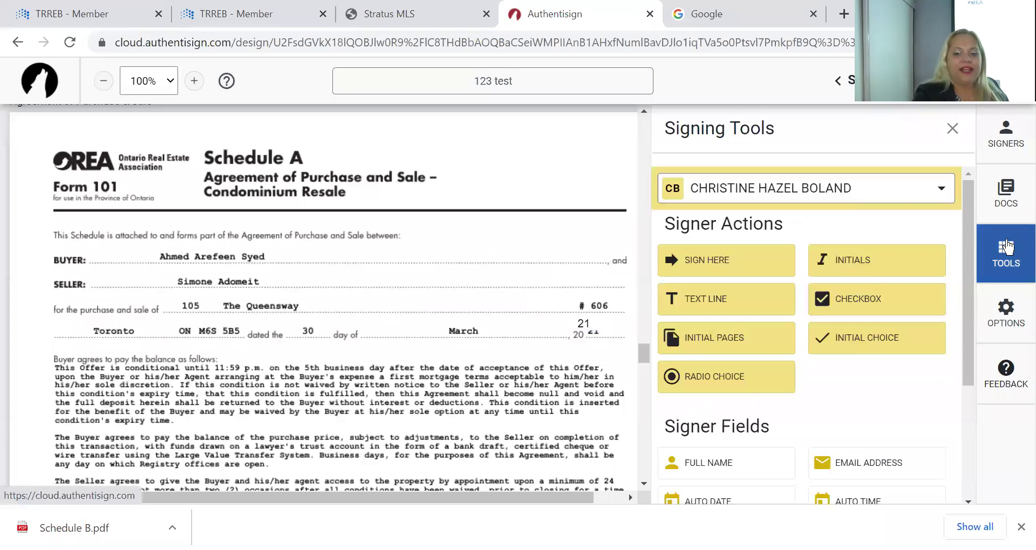
scroll(929, 343, down, 3)
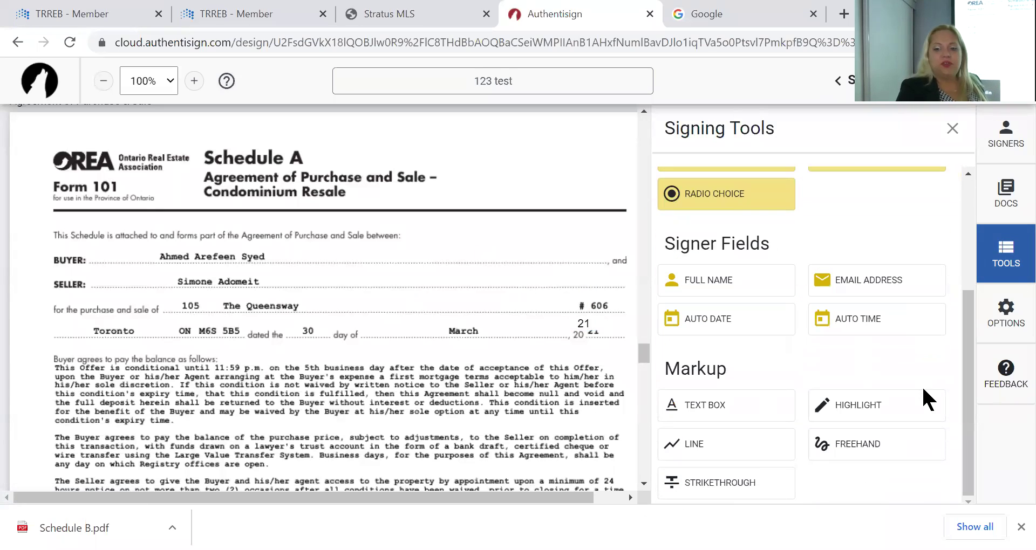
click(871, 410)
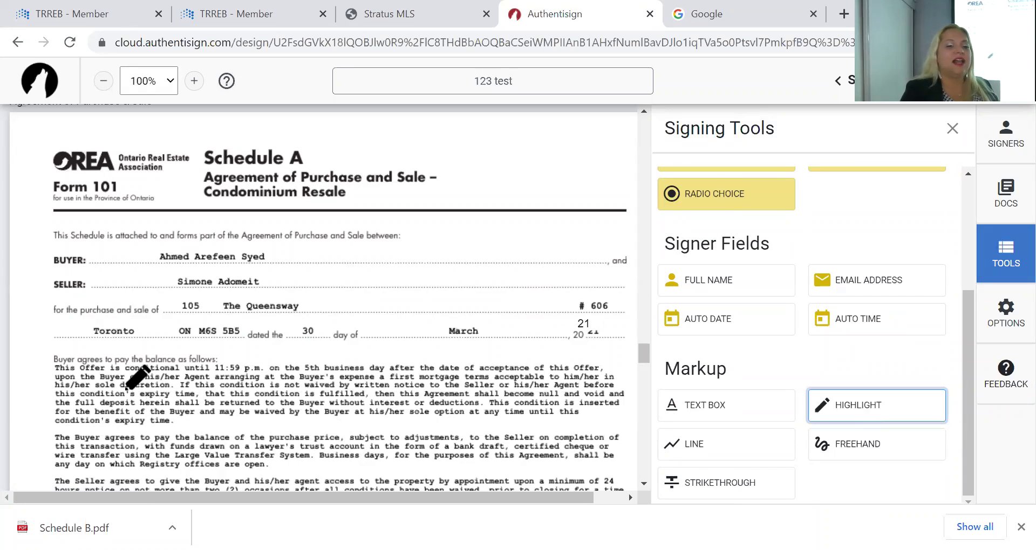
mouse_move(58, 369)
mouse_down()
mouse_move(166, 418)
mouse_move(425, 399)
mouse_move(439, 464)
mouse_move(614, 400)
mouse_move(597, 416)
mouse_move(613, 460)
mouse_up()
scroll(574, 438, down, 3)
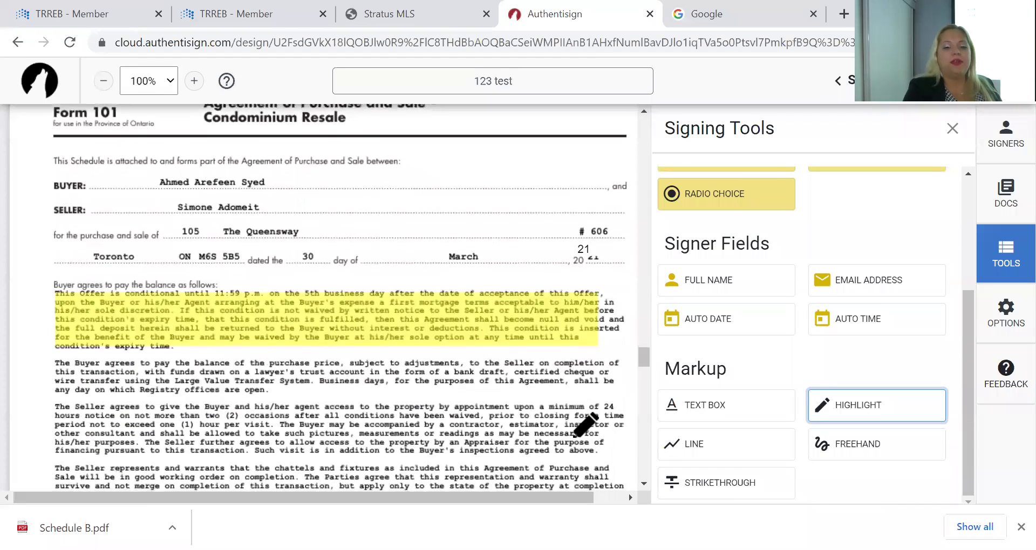
click(686, 446)
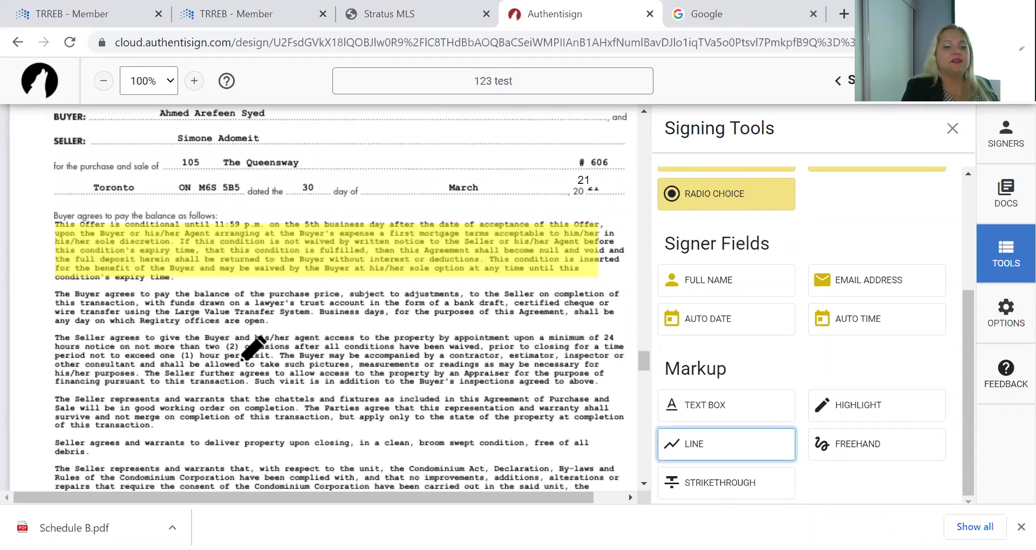
drag(63, 383, 572, 337)
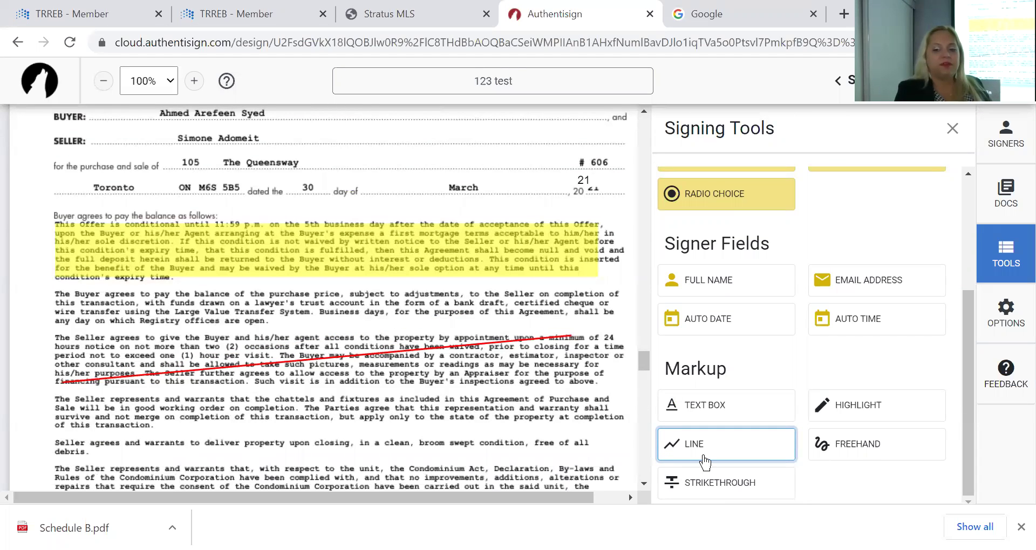
Scribble freehand over the seller-access clause and strike through the Condominium Act line
click(869, 445)
drag(359, 343, 447, 385)
mouse_move(520, 265)
mouse_down()
mouse_move(336, 312)
mouse_move(458, 308)
mouse_move(462, 252)
mouse_move(480, 296)
mouse_up()
scroll(491, 283, down, 3)
click(675, 483)
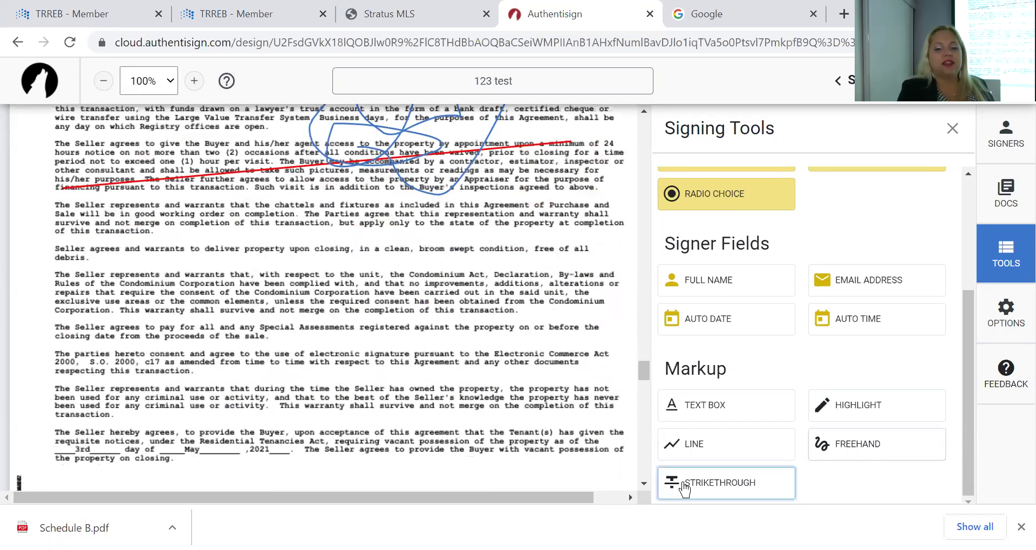
mouse_move(47, 282)
mouse_down()
mouse_move(433, 256)
mouse_move(605, 287)
mouse_up()
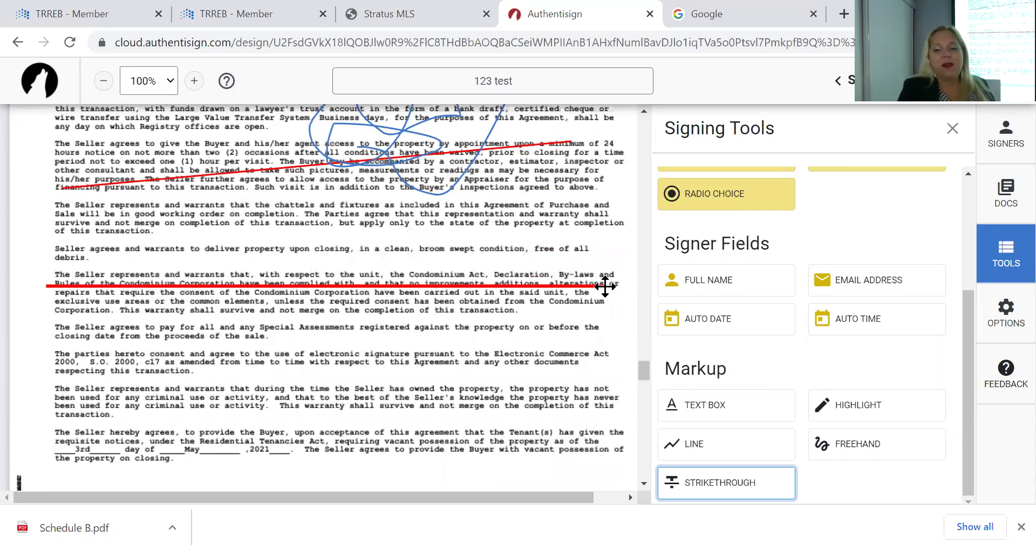
scroll(771, 389, up, 3)
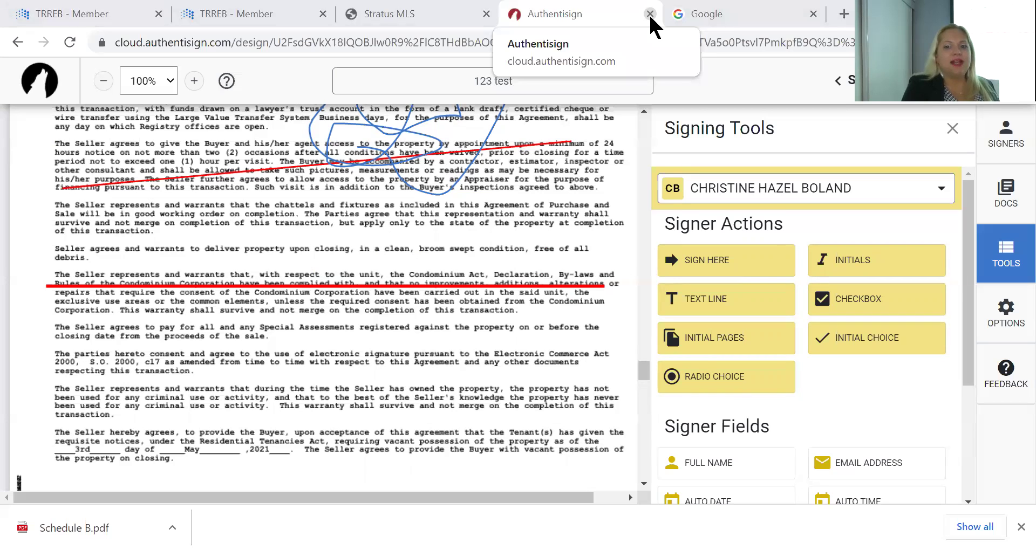
click(649, 13)
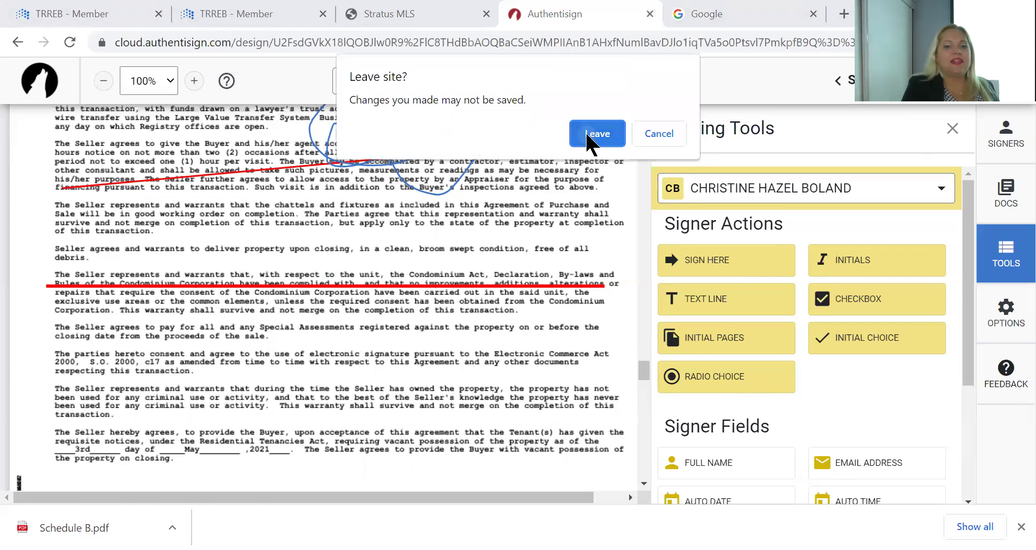
click(587, 135)
click(449, 18)
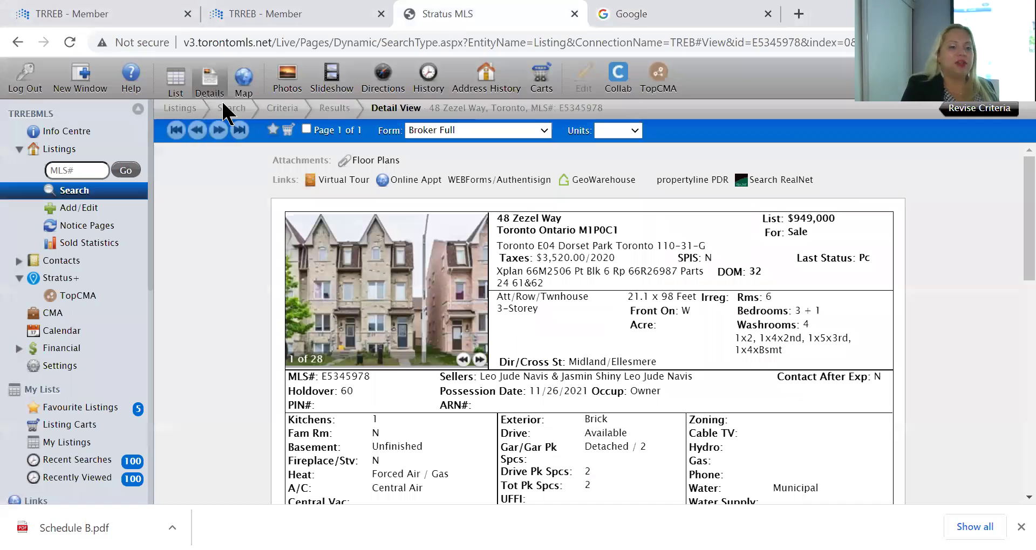
scroll(94, 333, down, 5)
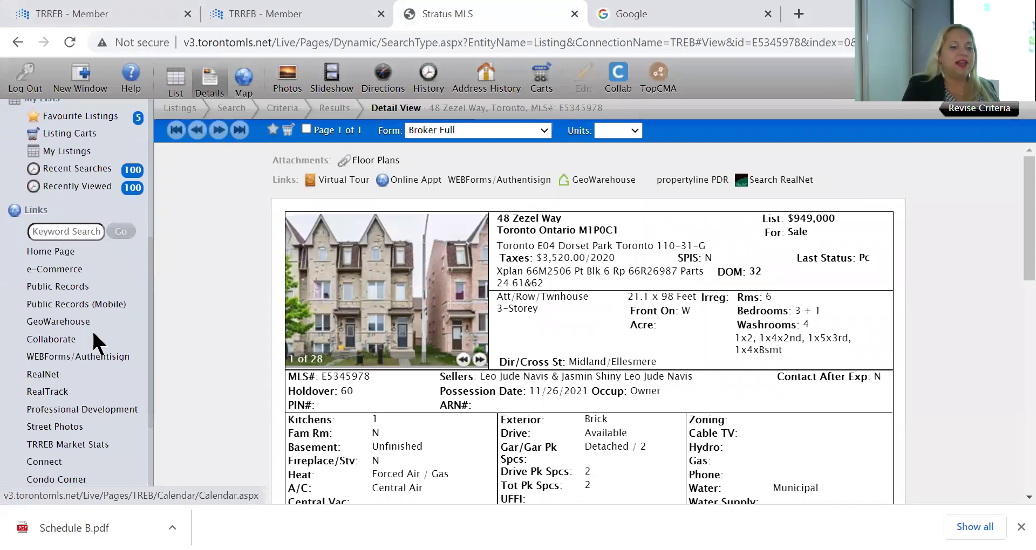
click(41, 251)
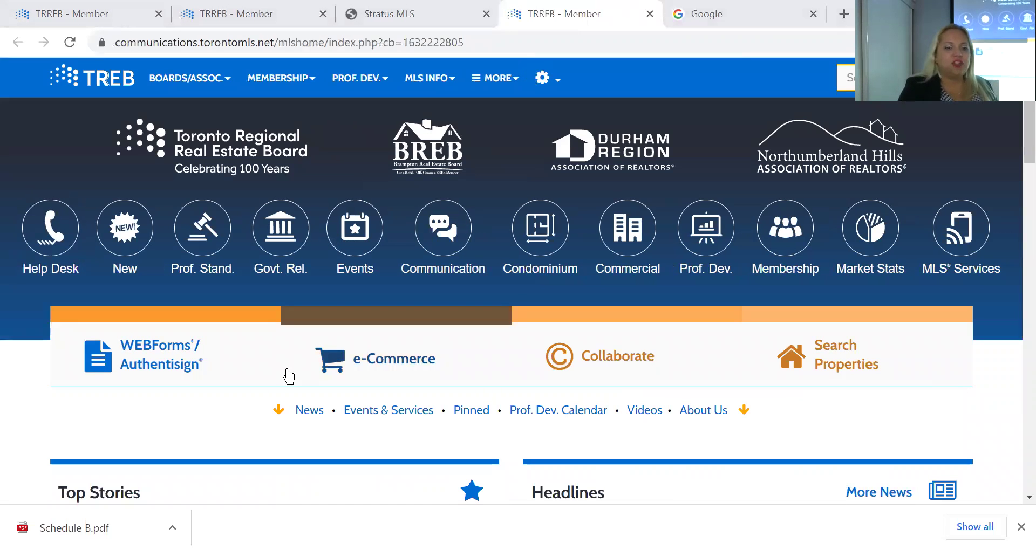
Open WEBForms/Authentisign from the TRREB site and show the signings list with the 123 test draft
click(176, 351)
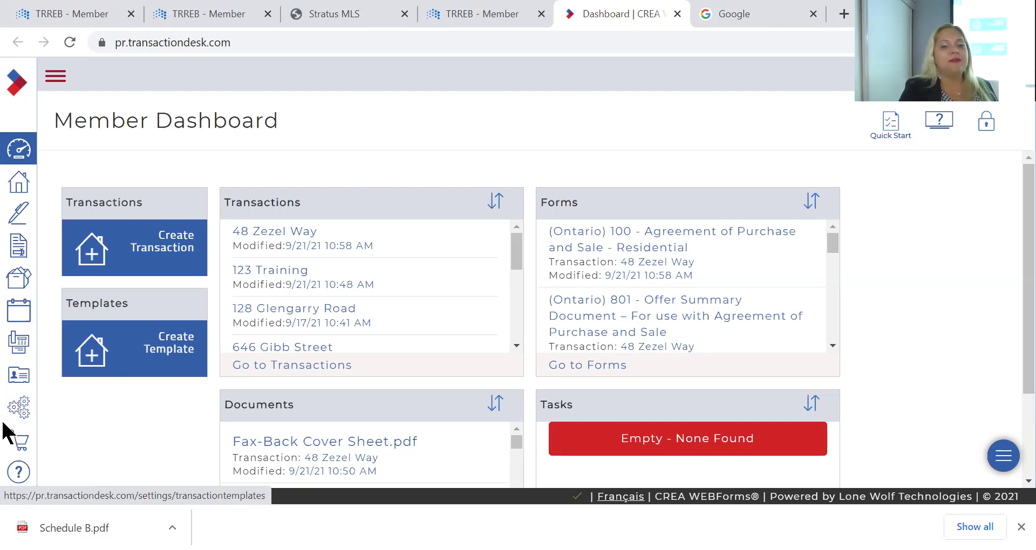
click(20, 216)
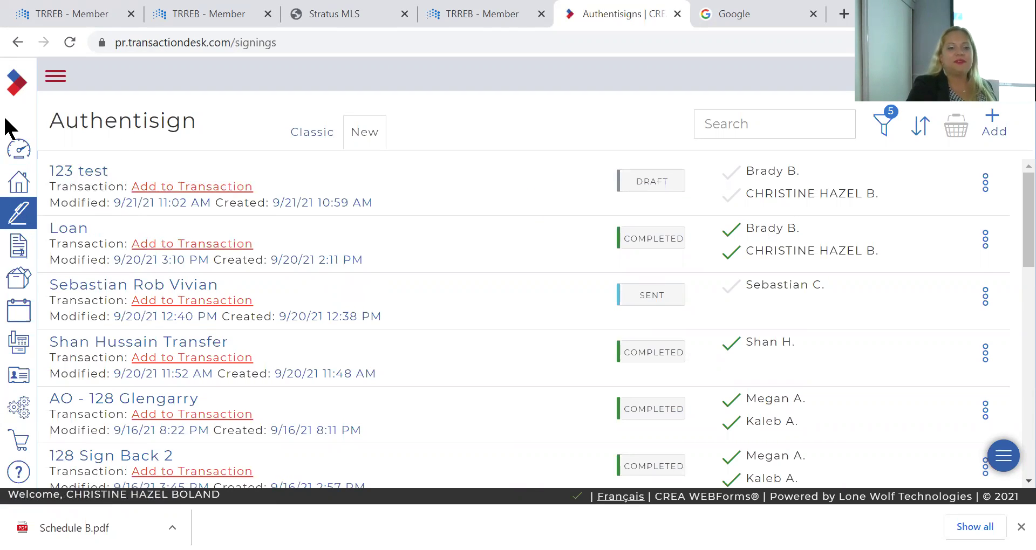
Reopen the 123 test draft in the Authentisign designer, then close that design tab
click(81, 172)
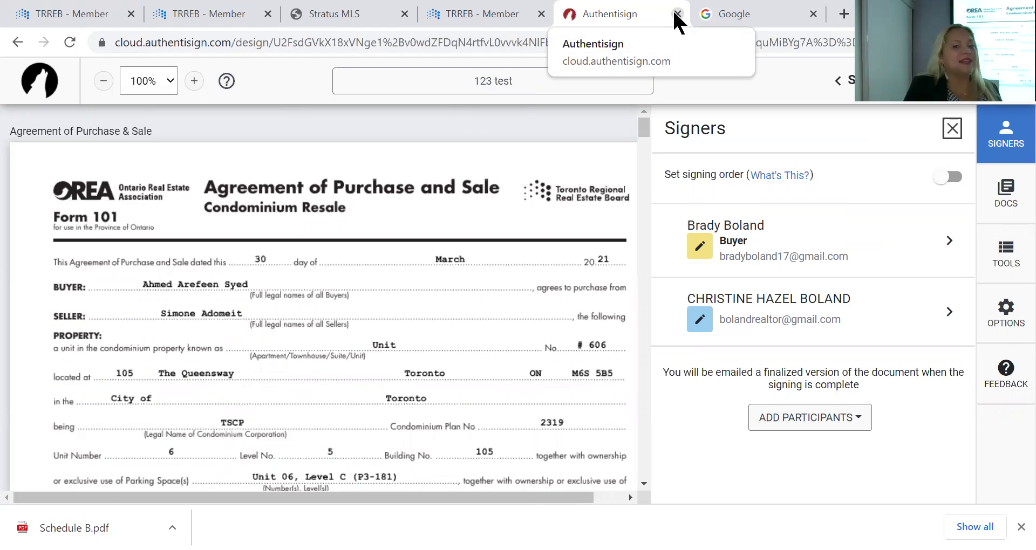
click(677, 14)
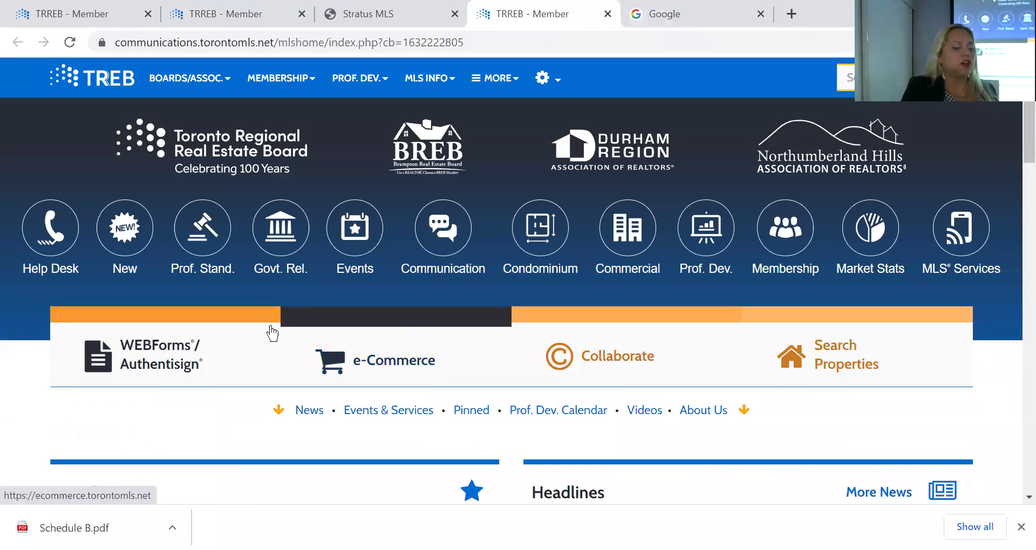
click(148, 370)
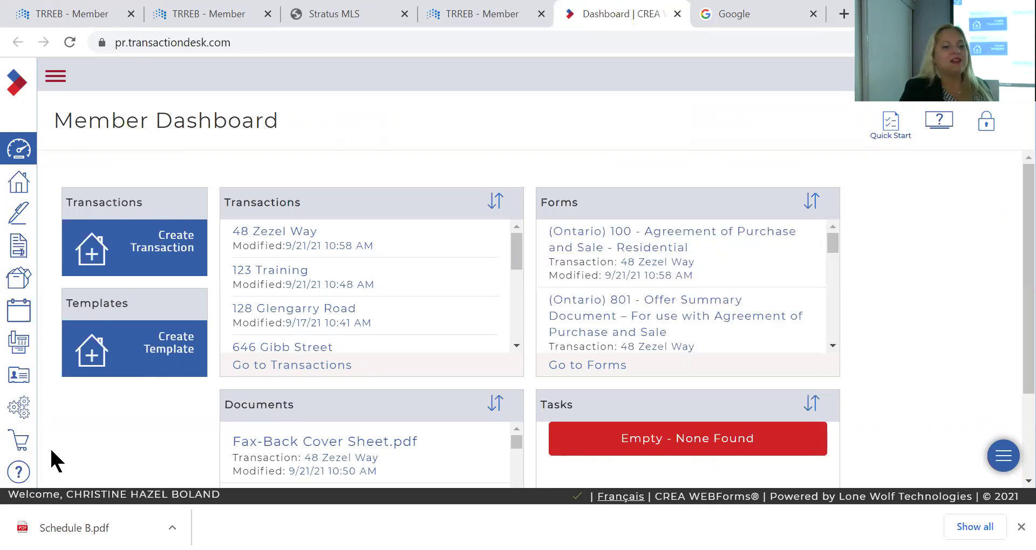
click(20, 216)
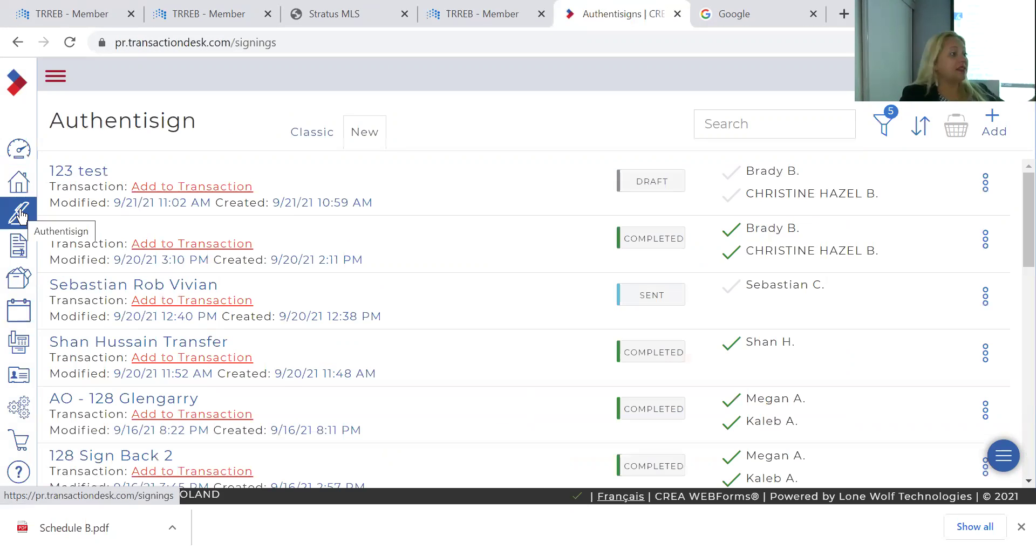
click(324, 133)
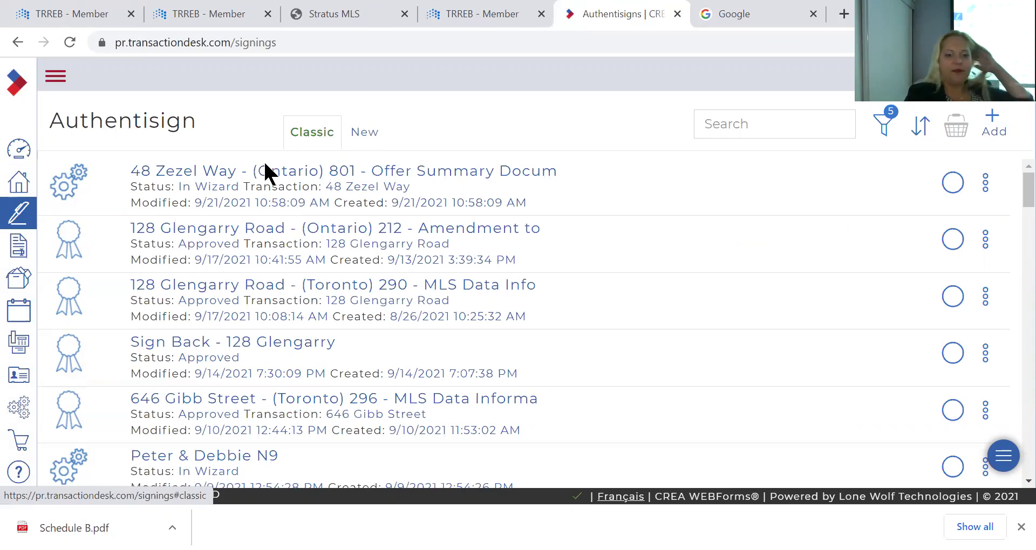
click(197, 172)
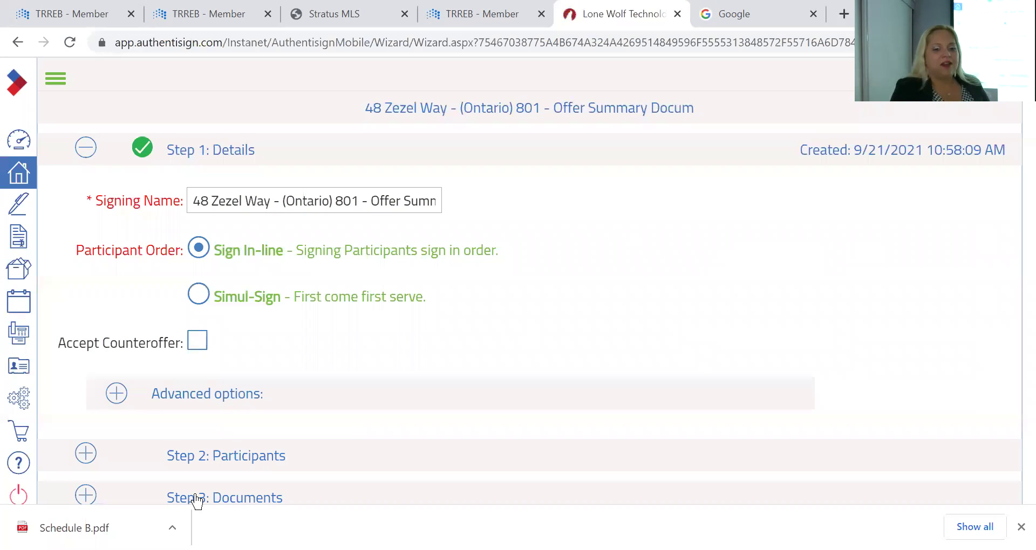
Expand Step 2: Participants to show the transaction's two sellers and reviewer
scroll(332, 319, down, 2)
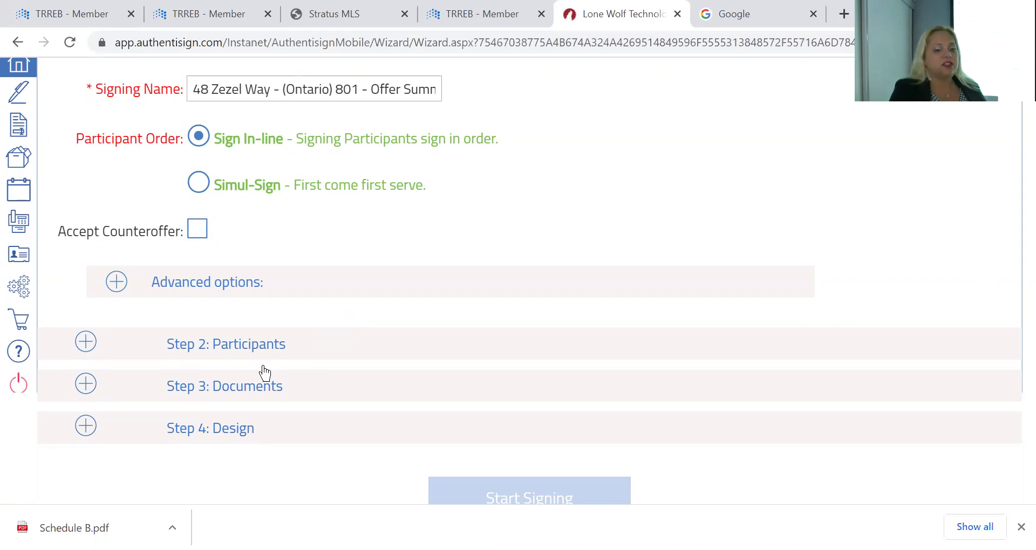
click(252, 345)
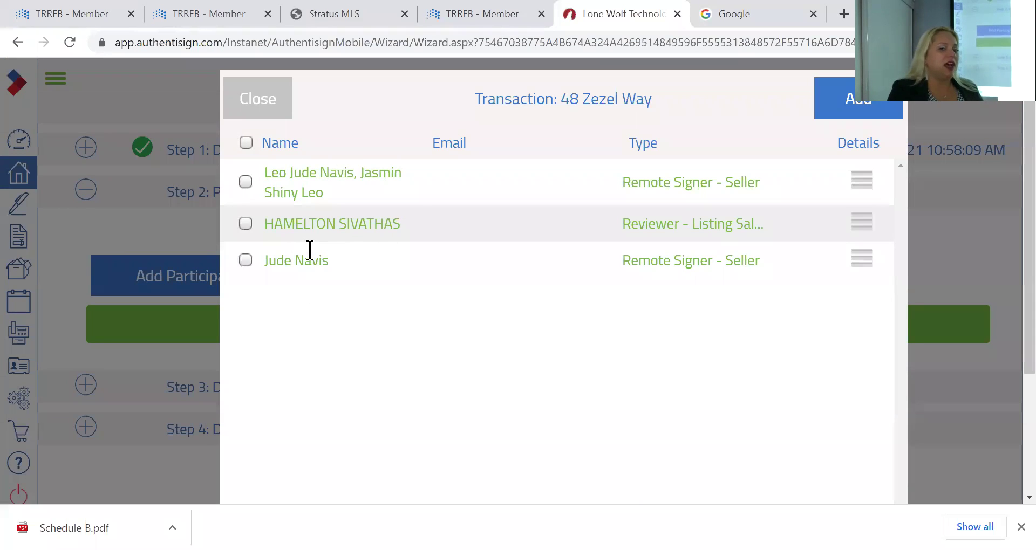
Add the buyer from saved contacts as a remote signer
click(252, 112)
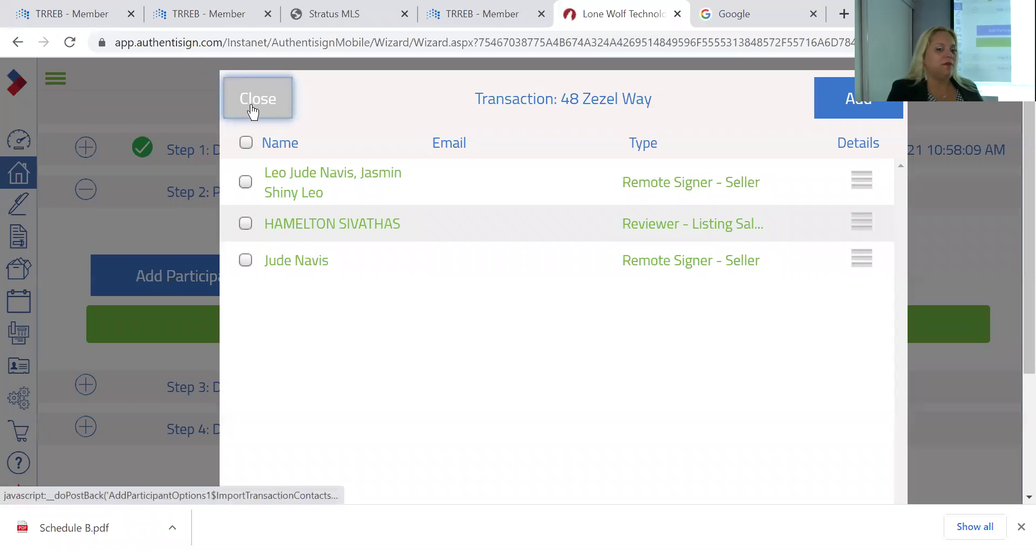
click(219, 278)
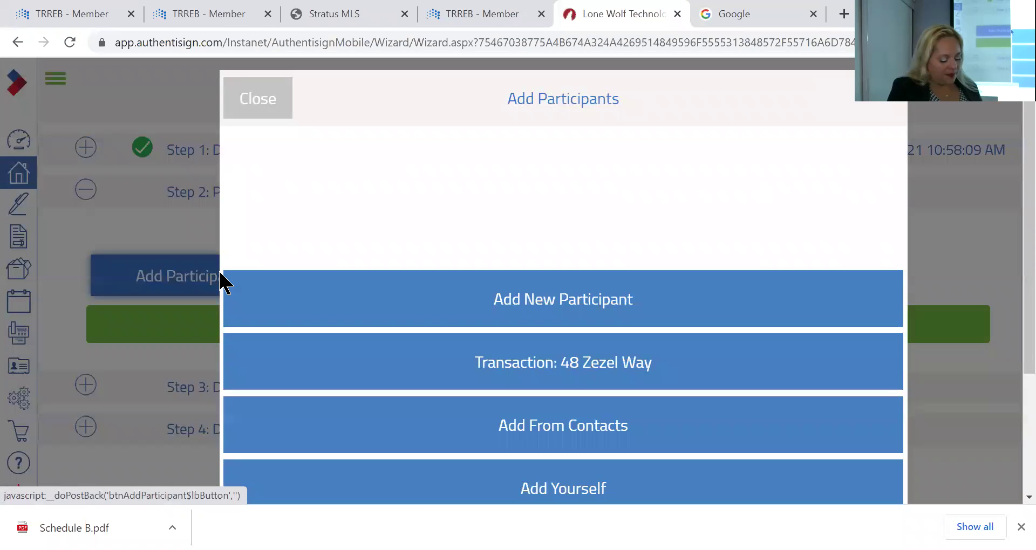
click(496, 432)
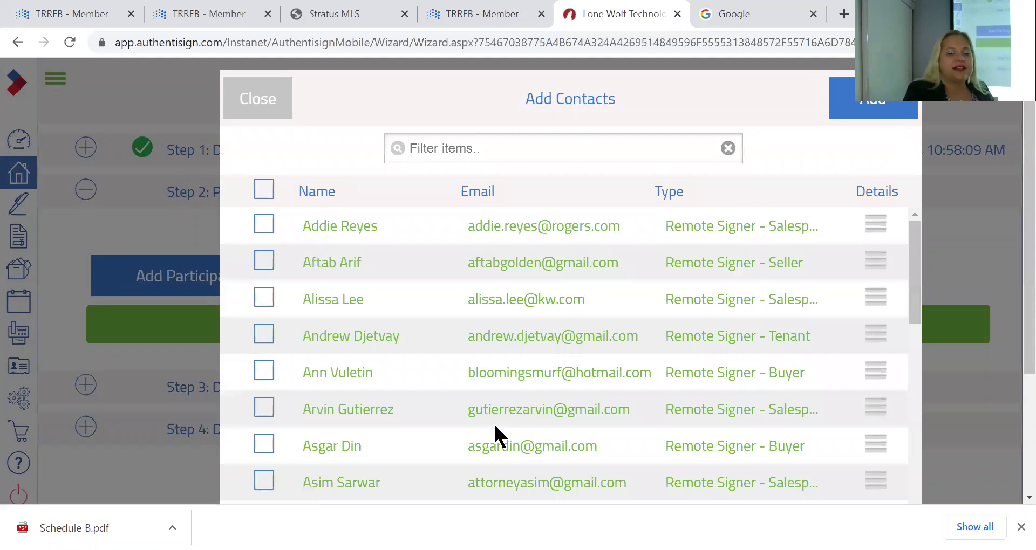
scroll(351, 286, down, 5)
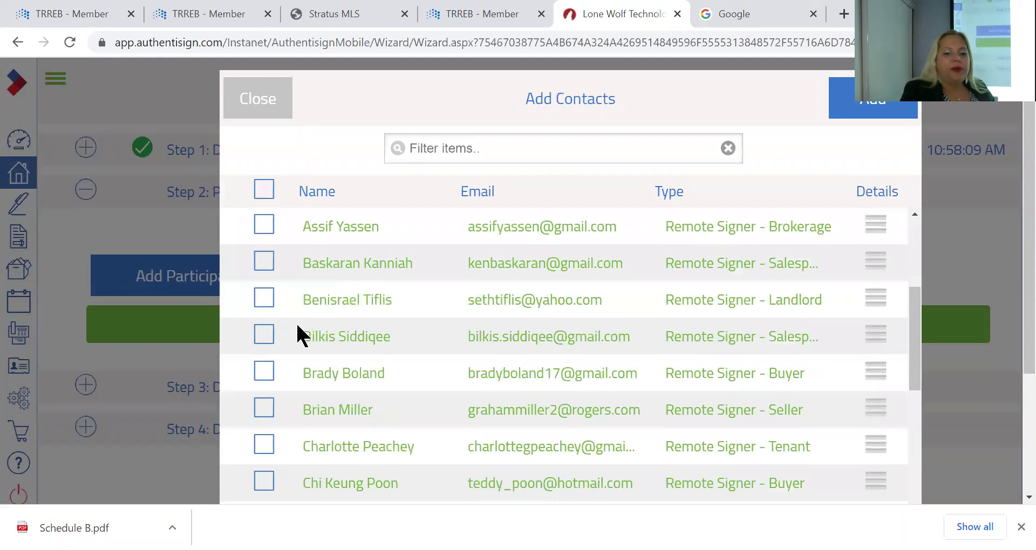
click(263, 371)
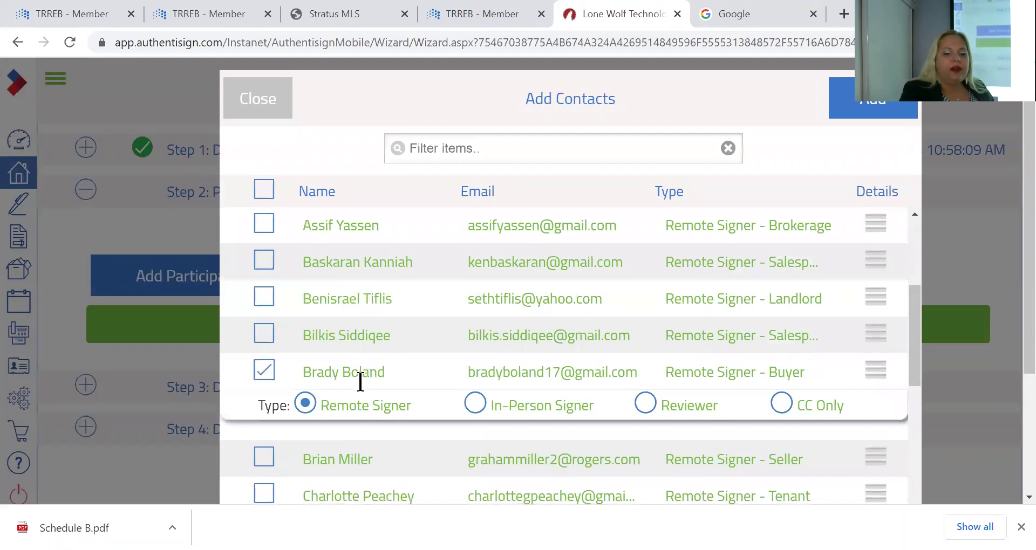
scroll(360, 382, down, 2)
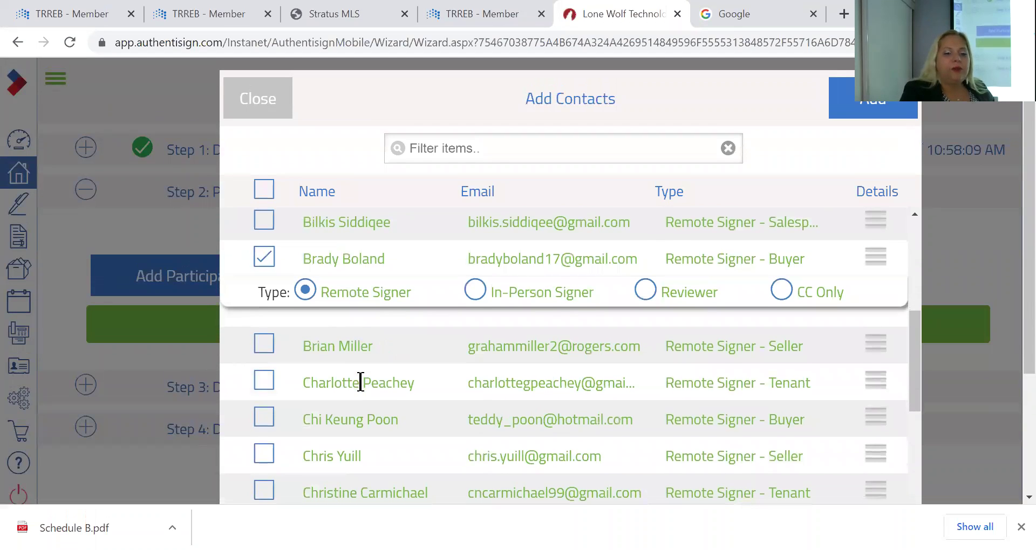
click(878, 115)
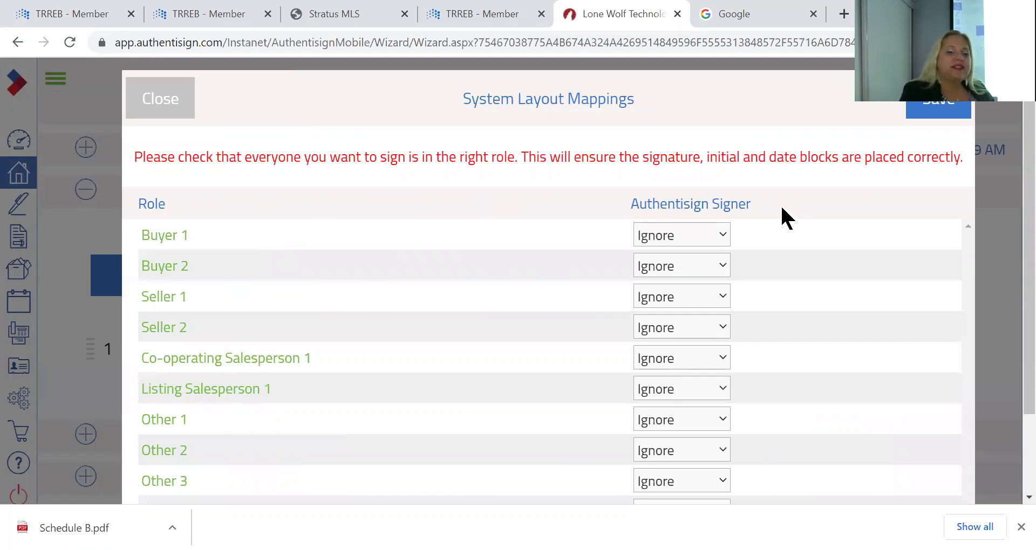
Map the added buyer to the Buyer 1 role and save the mappings
click(722, 238)
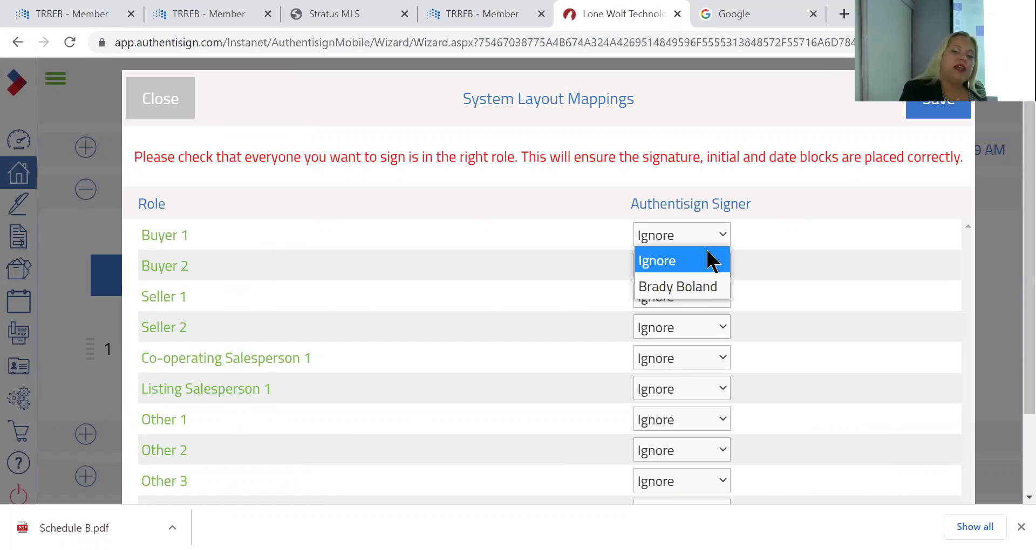
click(693, 286)
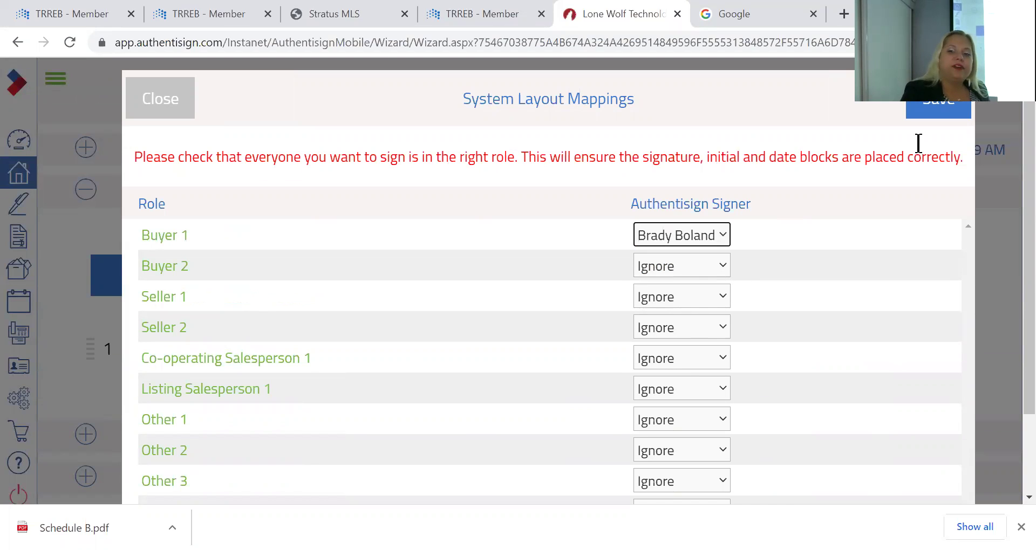
click(949, 104)
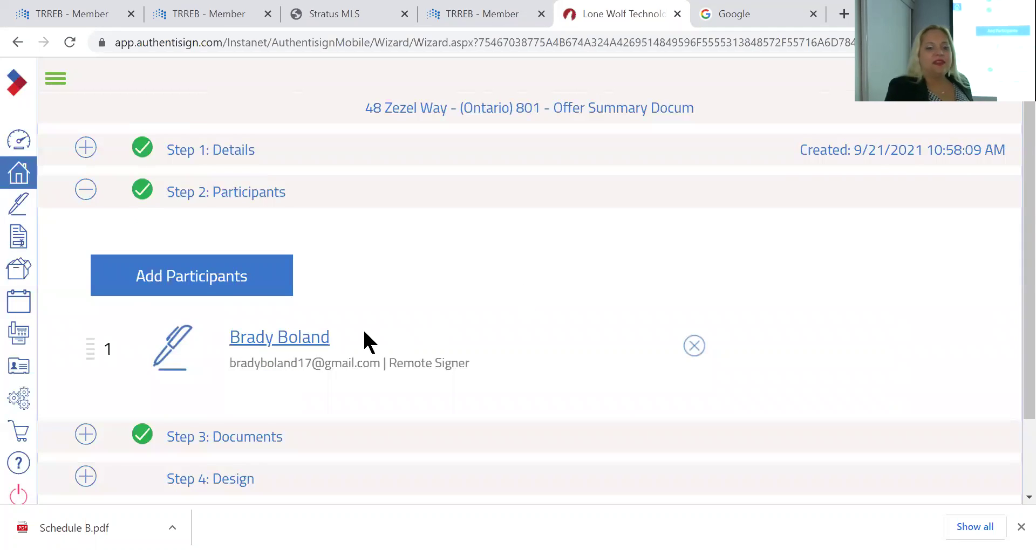
Add yourself as a participant, then permanently delete the second participant
click(227, 286)
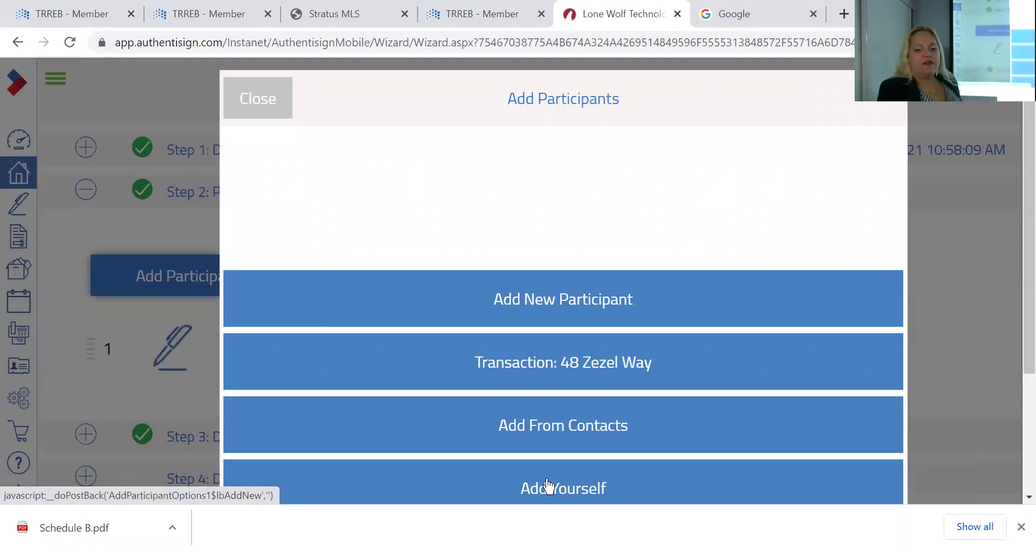
click(548, 486)
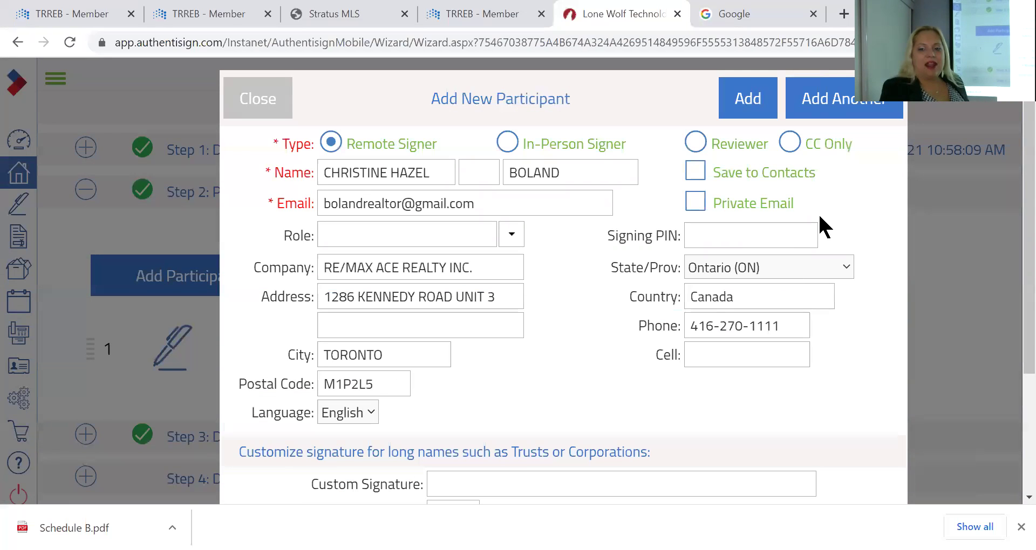
click(836, 107)
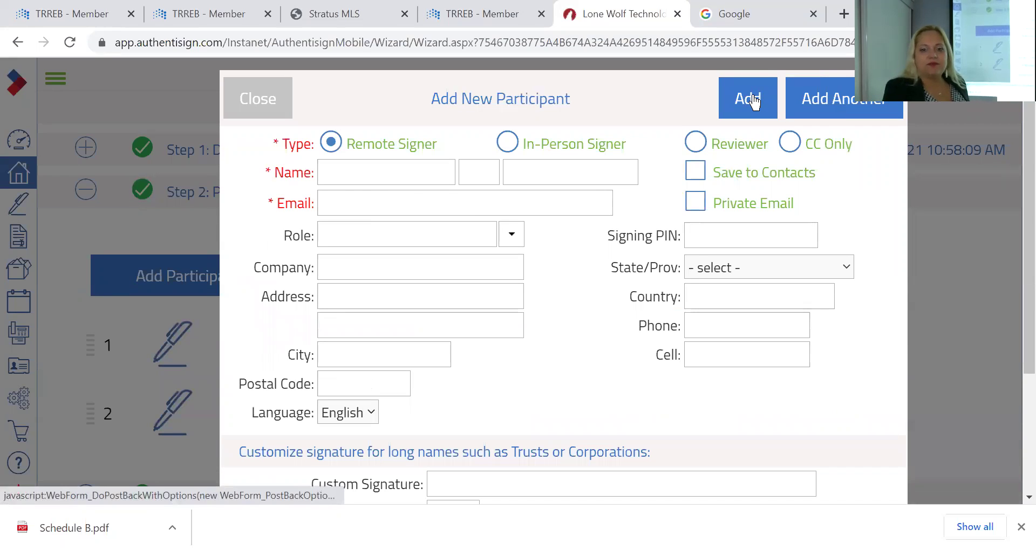
click(253, 99)
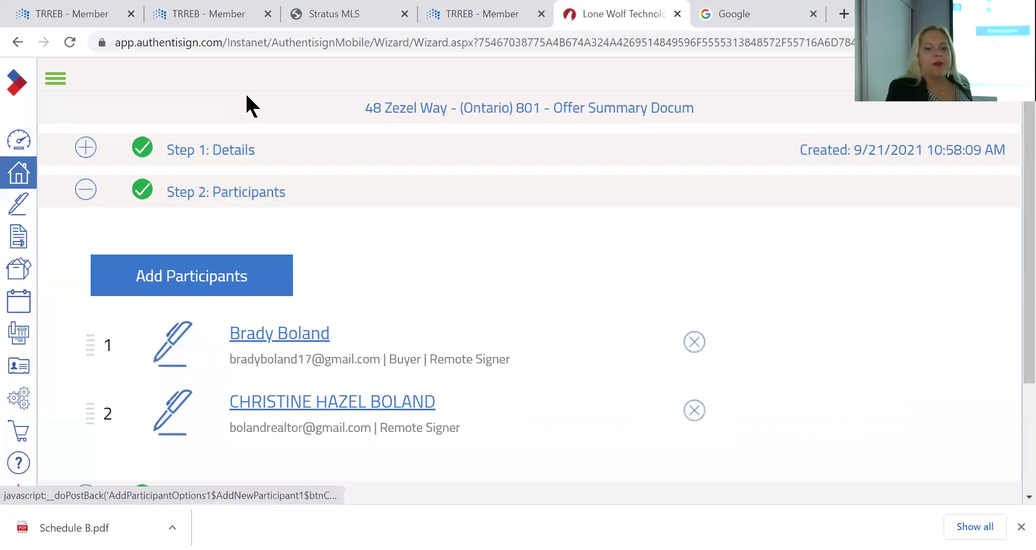
scroll(505, 270, down, 3)
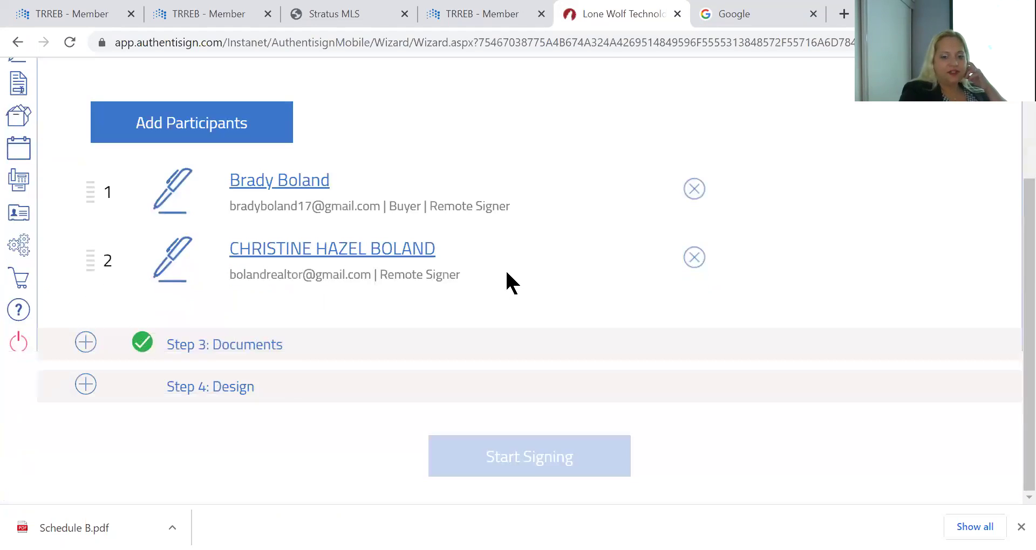
click(694, 265)
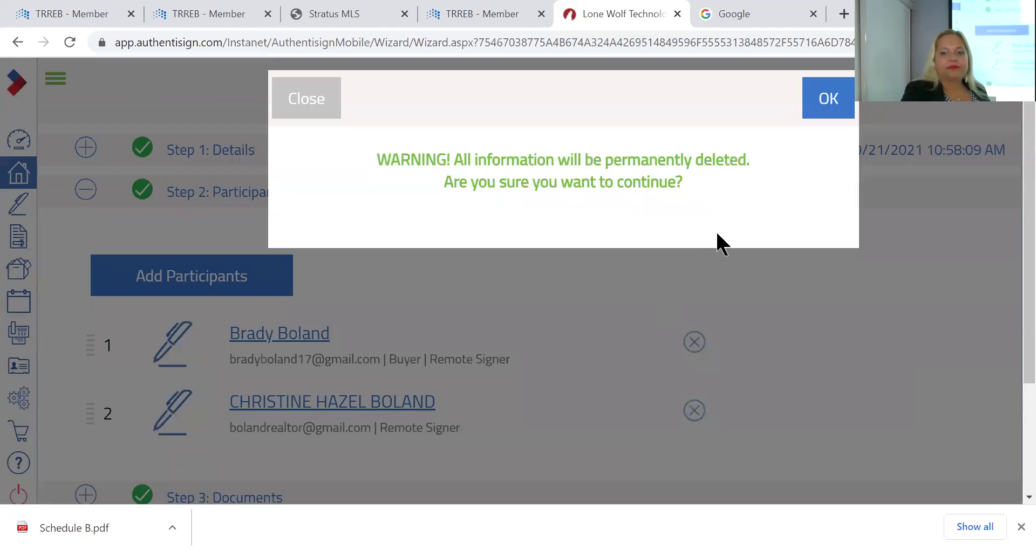
click(828, 98)
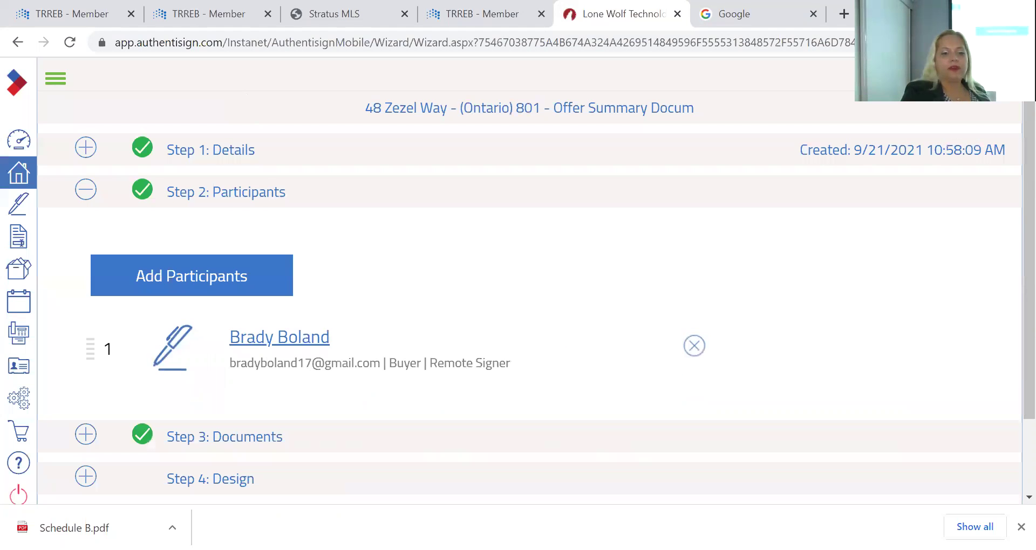
Re-add yourself as a remote signer mapped to Co-operating Salesperson 1
click(259, 290)
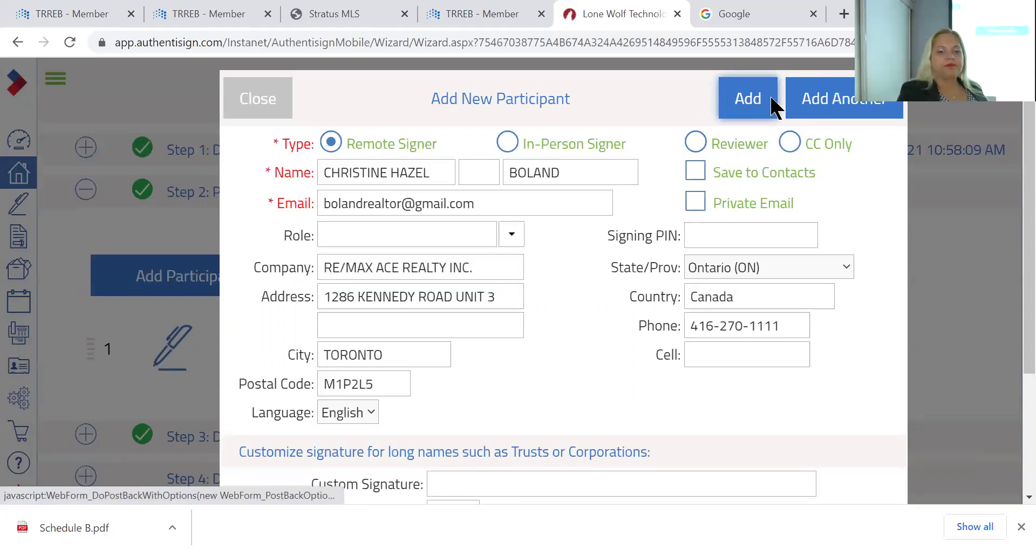
click(772, 100)
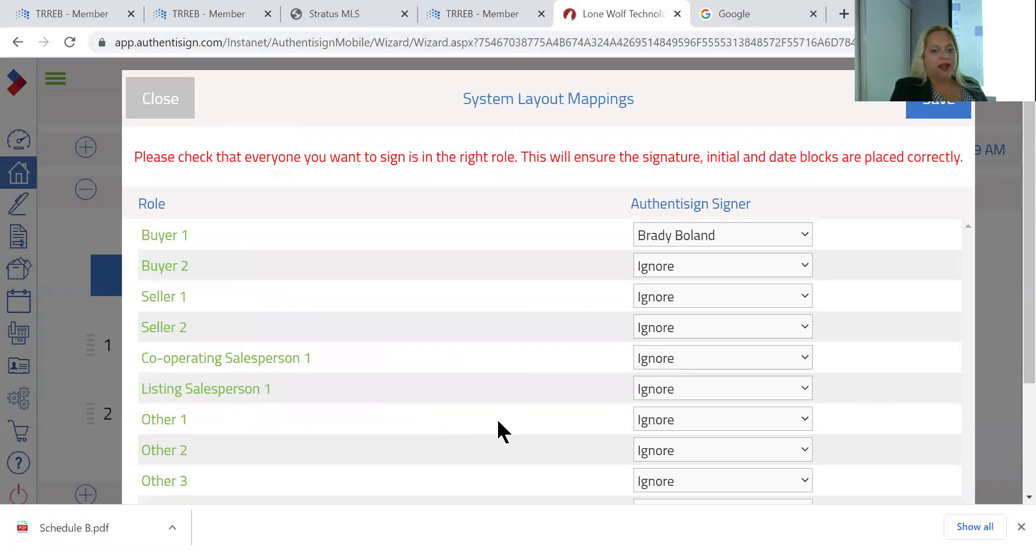
scroll(475, 391, down, 3)
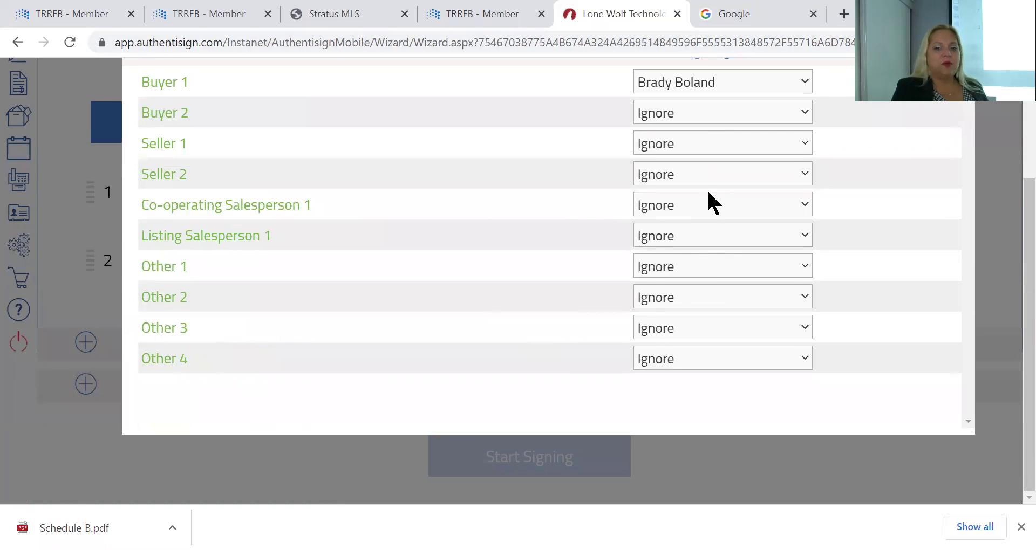
click(712, 206)
click(681, 284)
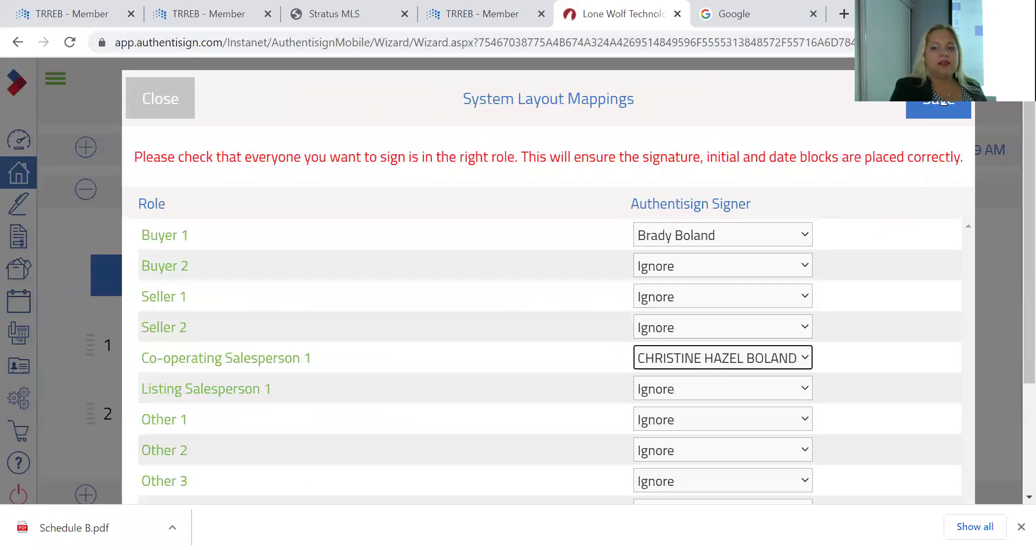
click(945, 105)
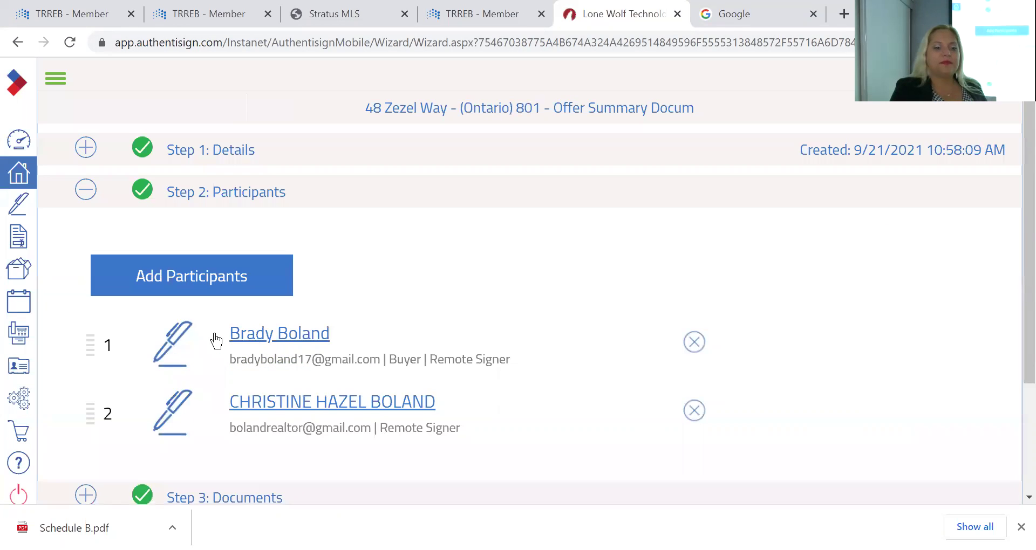
scroll(176, 463, down, 3)
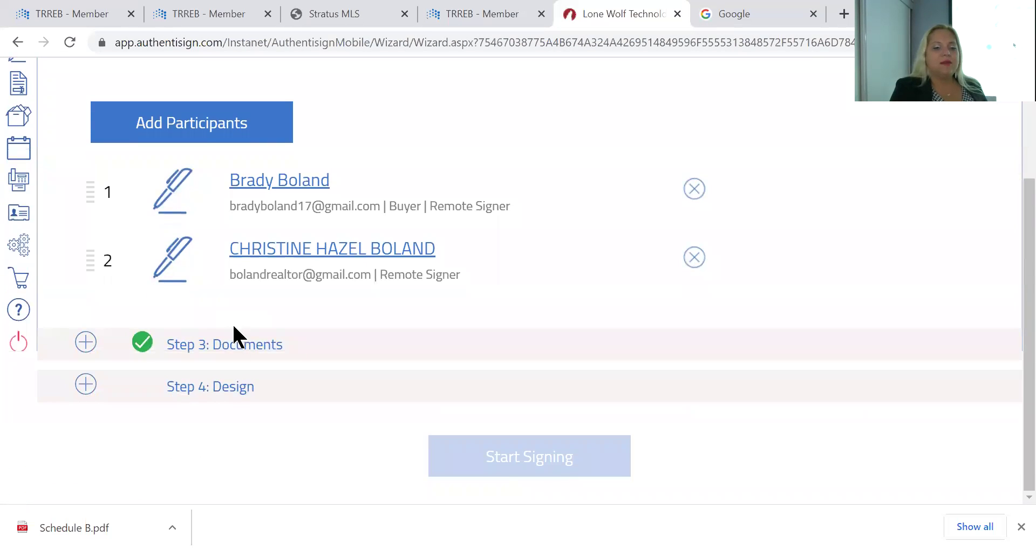
In Step 3: Documents, move the 801 Offer Summary Document up to position 3
click(229, 352)
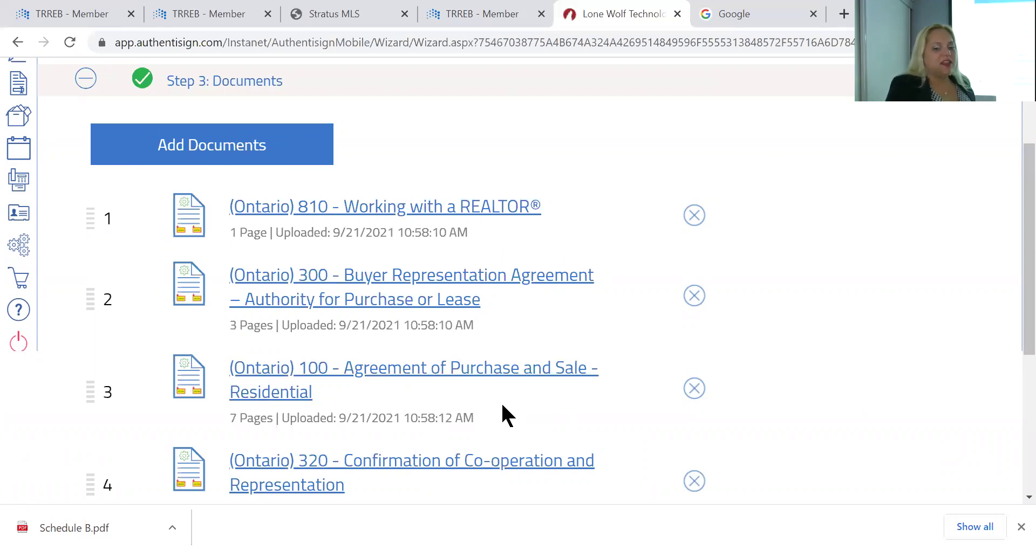
scroll(502, 402, down, 5)
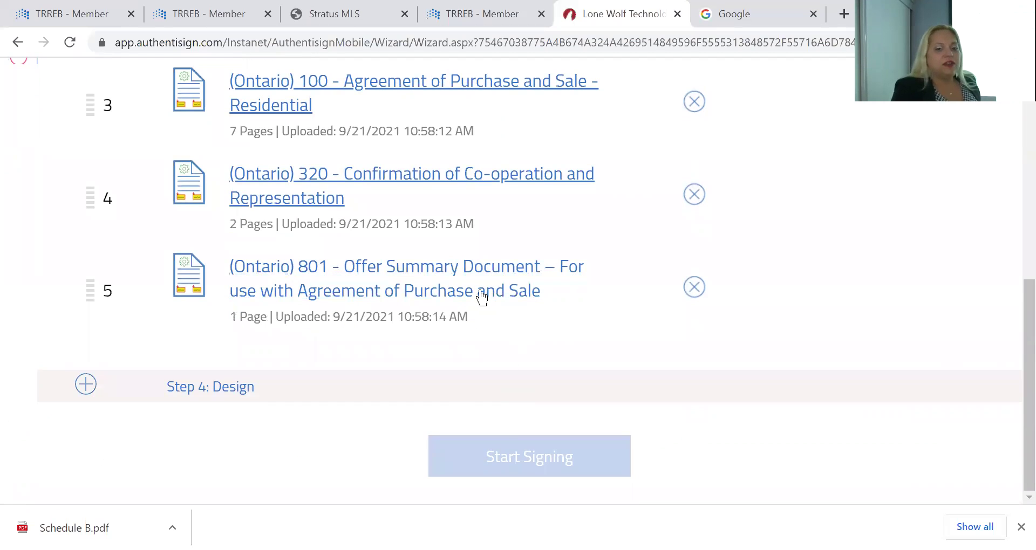
drag(482, 297, 447, 220)
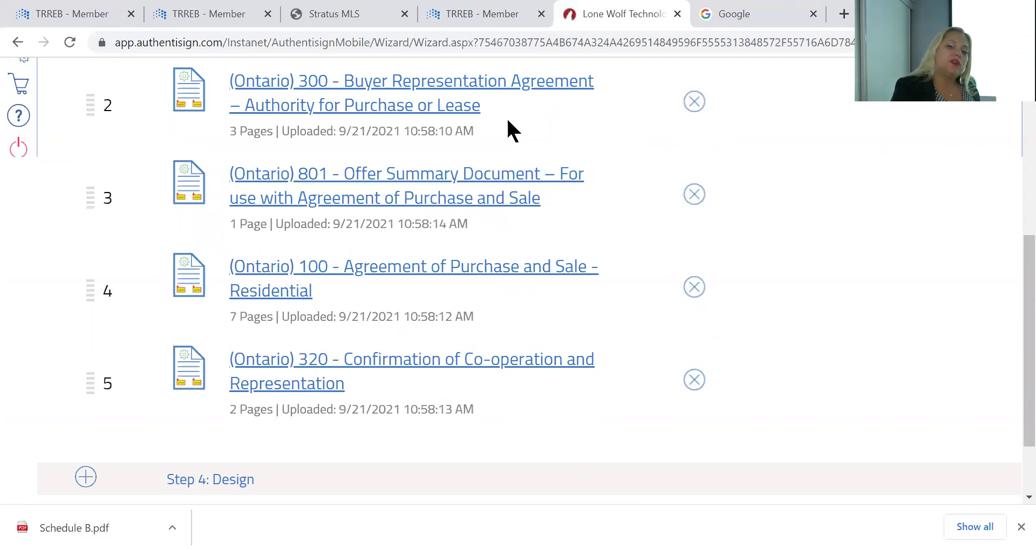
scroll(823, 204, up, 4)
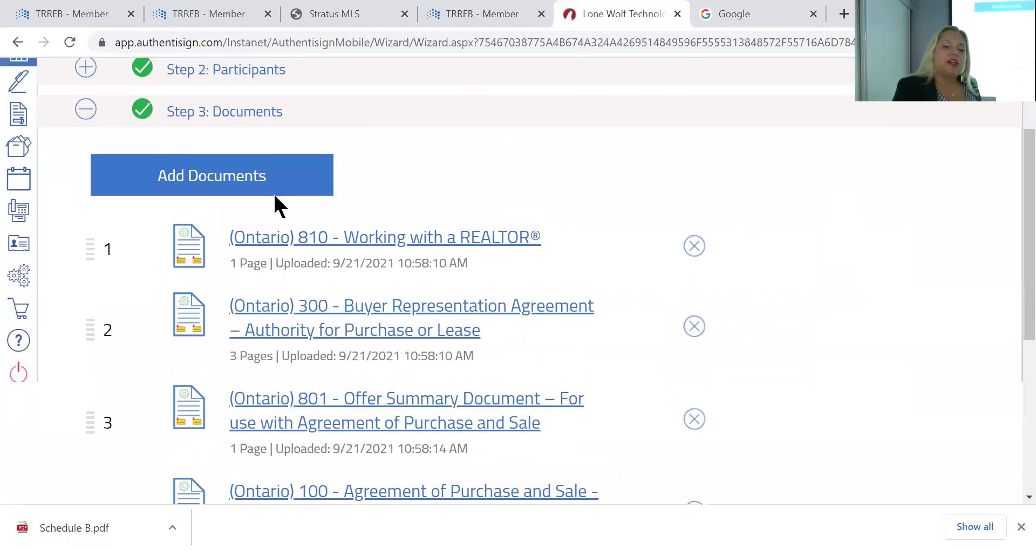
Upload the Schedule B file as the package's sixth document
click(271, 172)
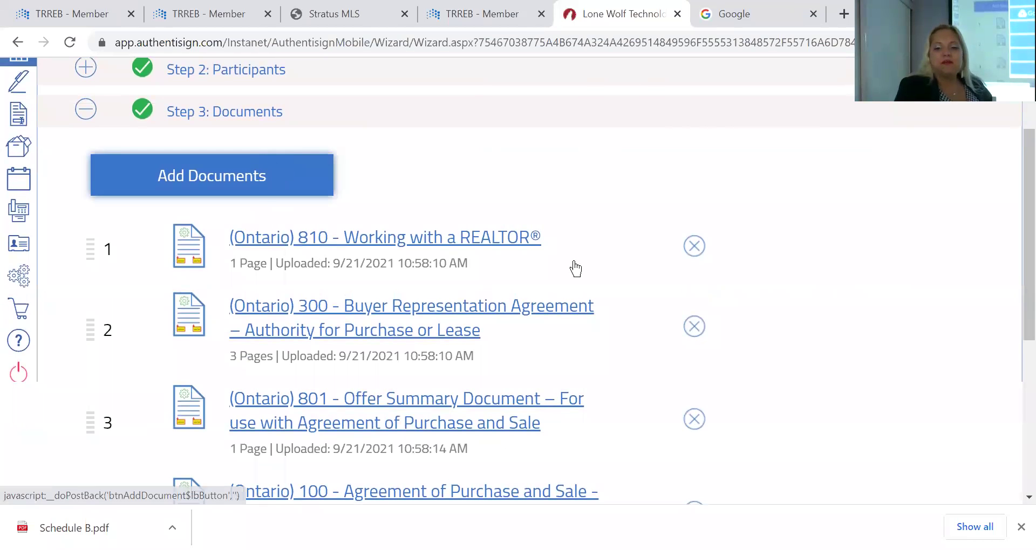
click(574, 265)
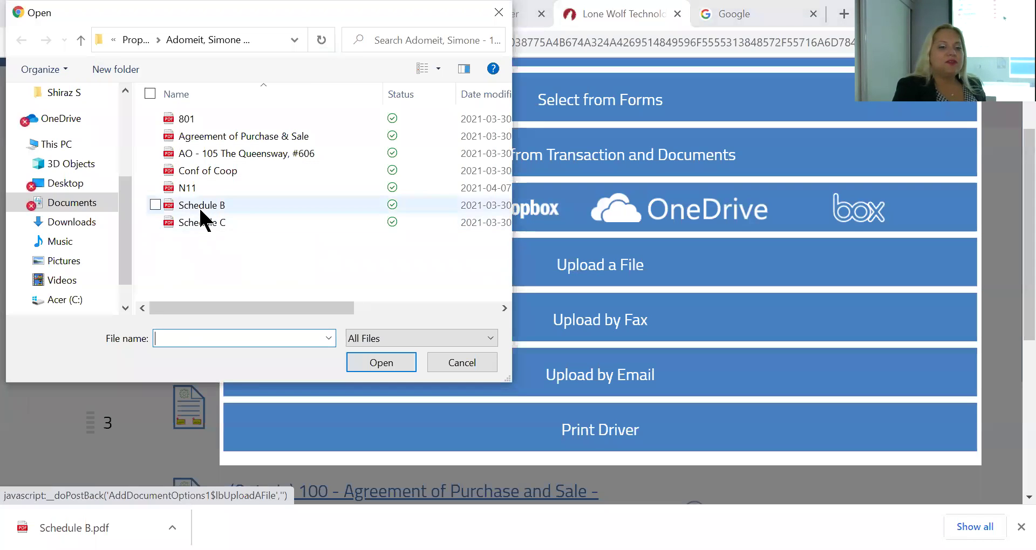
click(200, 205)
double_click(200, 206)
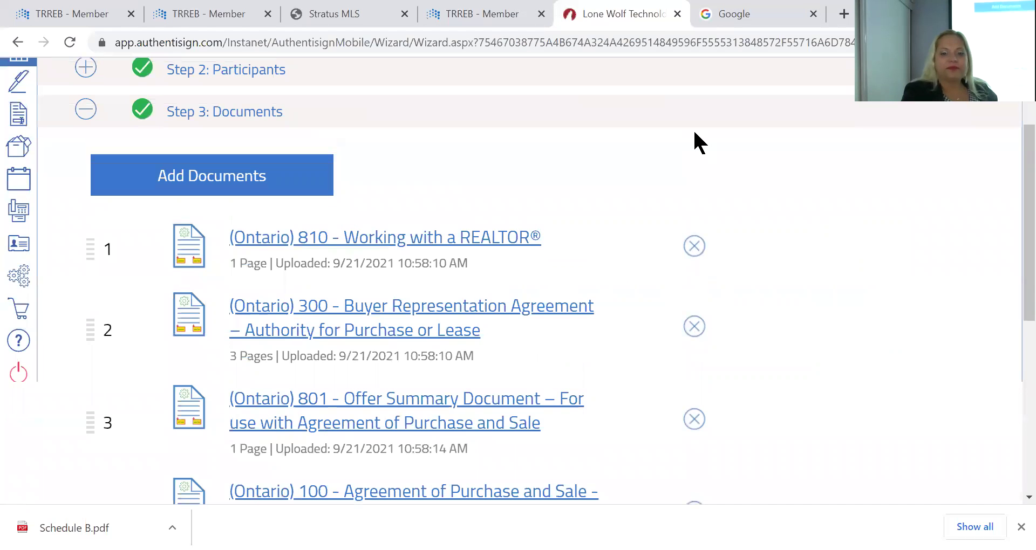
scroll(810, 292, down, 7)
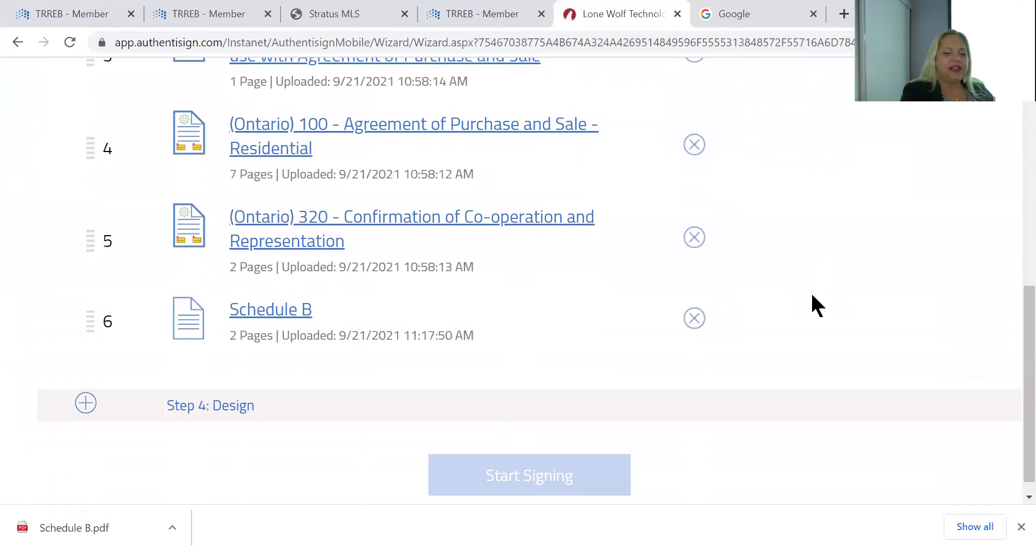
click(226, 409)
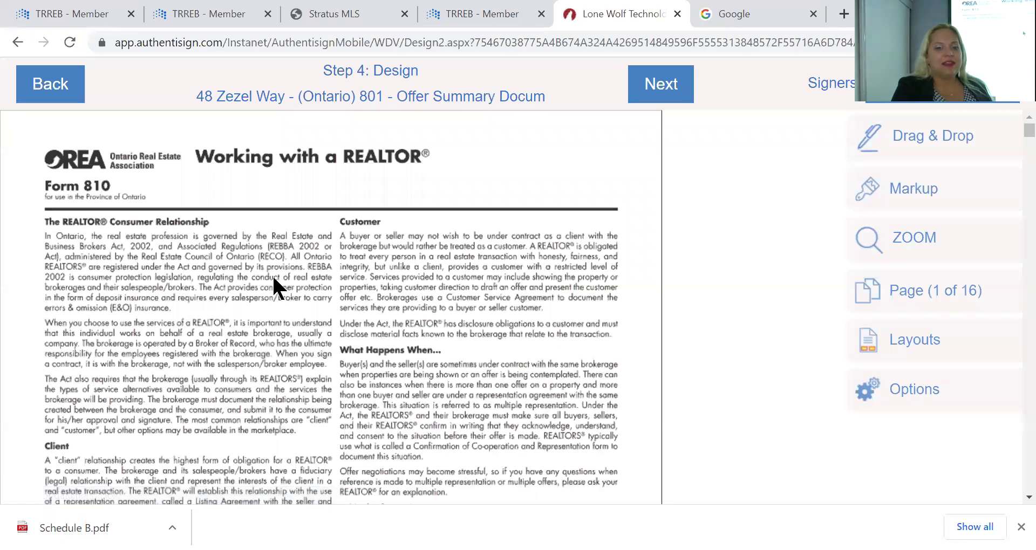
Scroll to Form 810's Working with a REALTOR acknowledgement and select the lower buyer initial box
scroll(274, 277, down, 8)
scroll(274, 279, up, 8)
scroll(274, 278, down, 8)
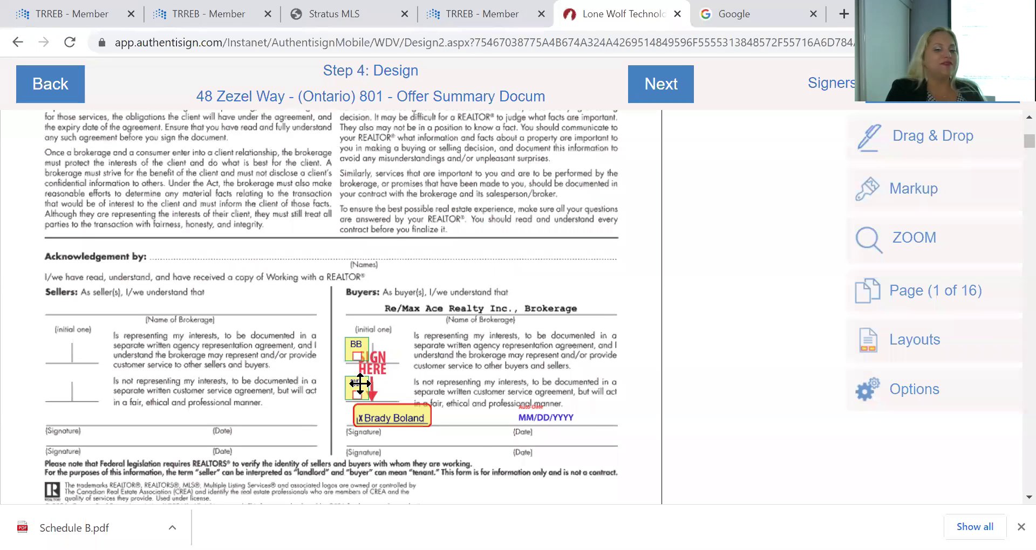
click(431, 419)
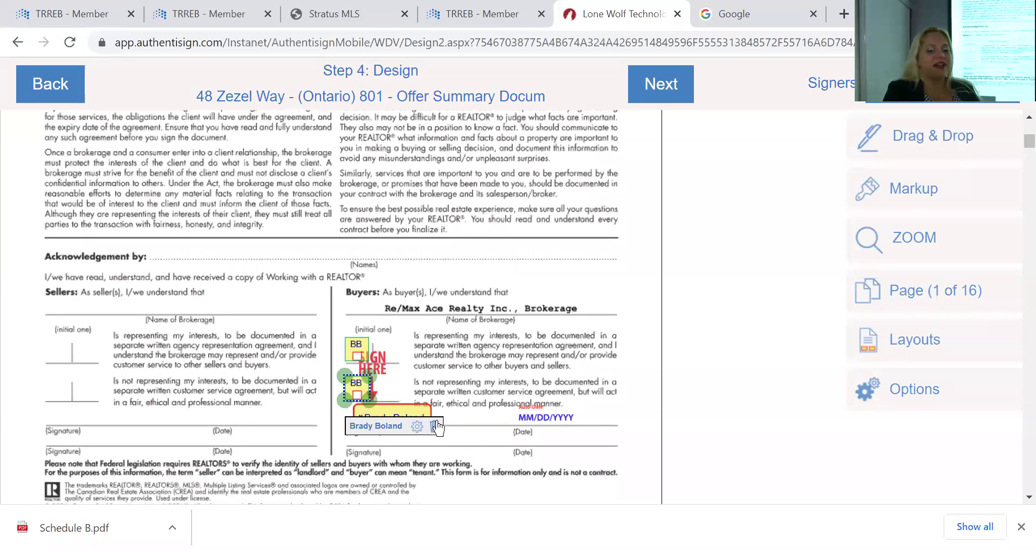
click(435, 427)
scroll(511, 370, down, 10)
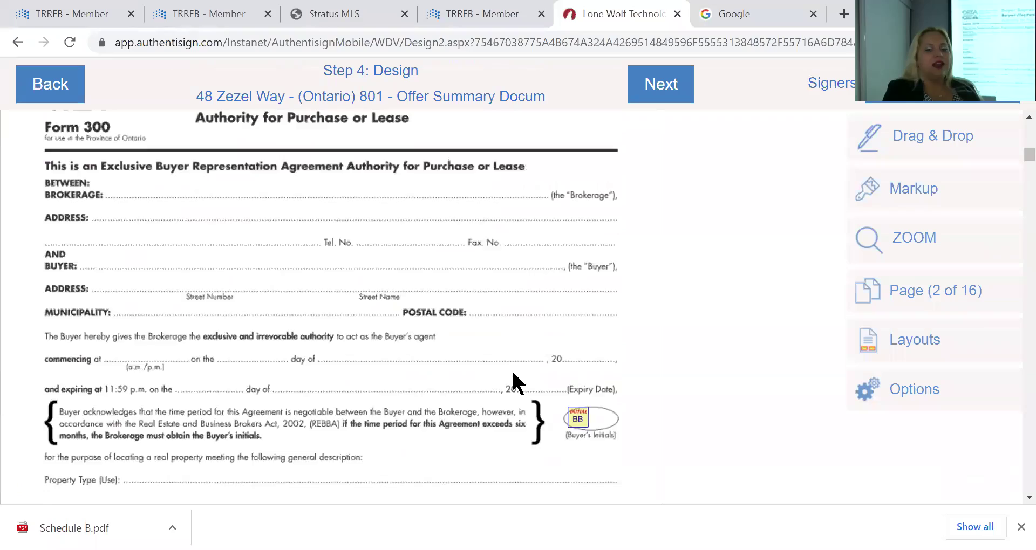
scroll(511, 370, down, 4)
scroll(511, 369, up, 7)
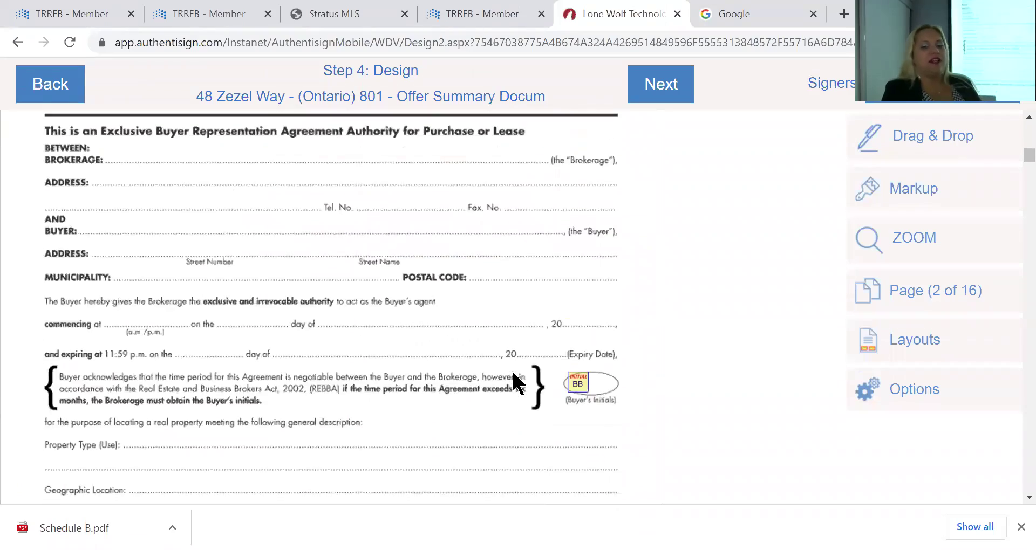
scroll(512, 369, down, 5)
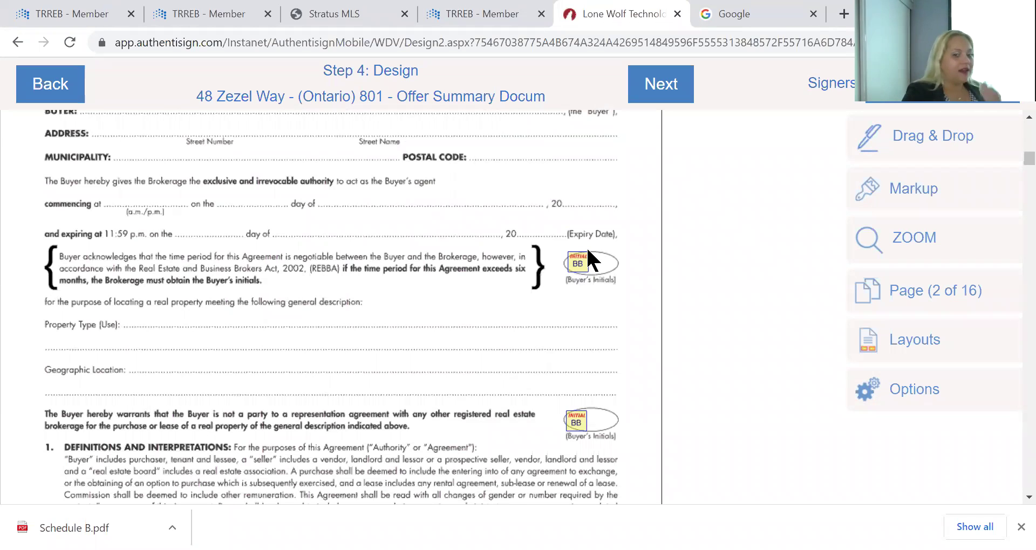
drag(579, 258, 656, 298)
scroll(191, 352, down, 5)
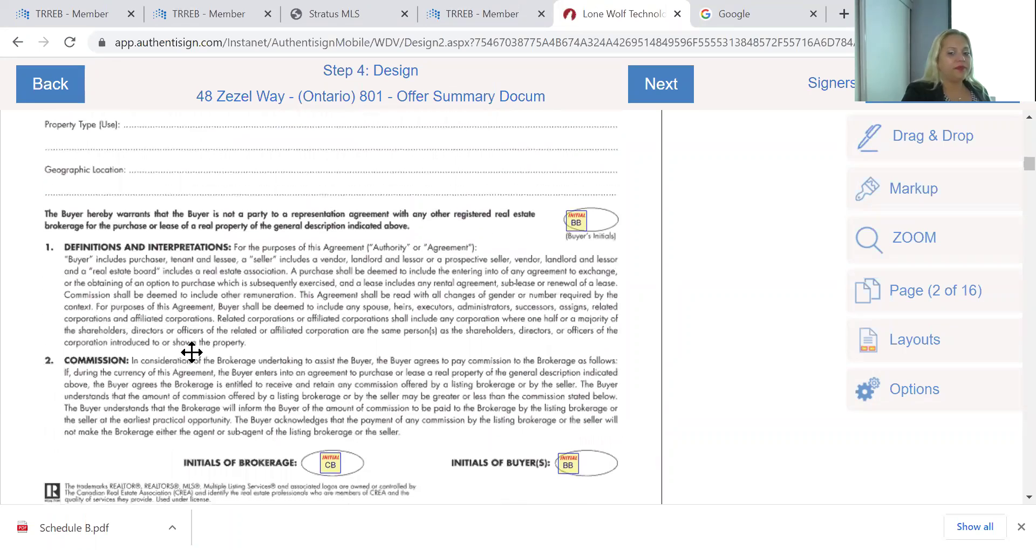
scroll(192, 352, up, 8)
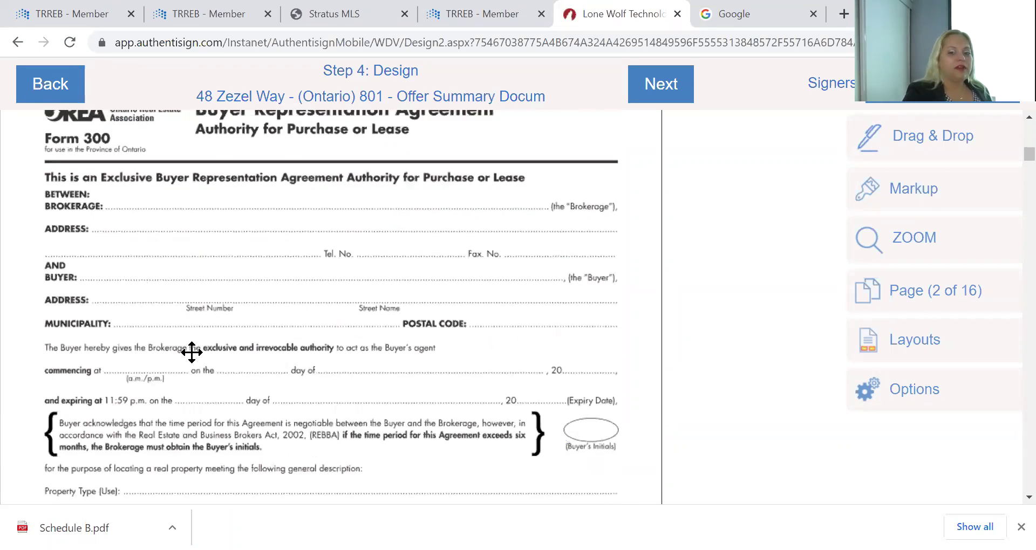
scroll(191, 352, down, 1)
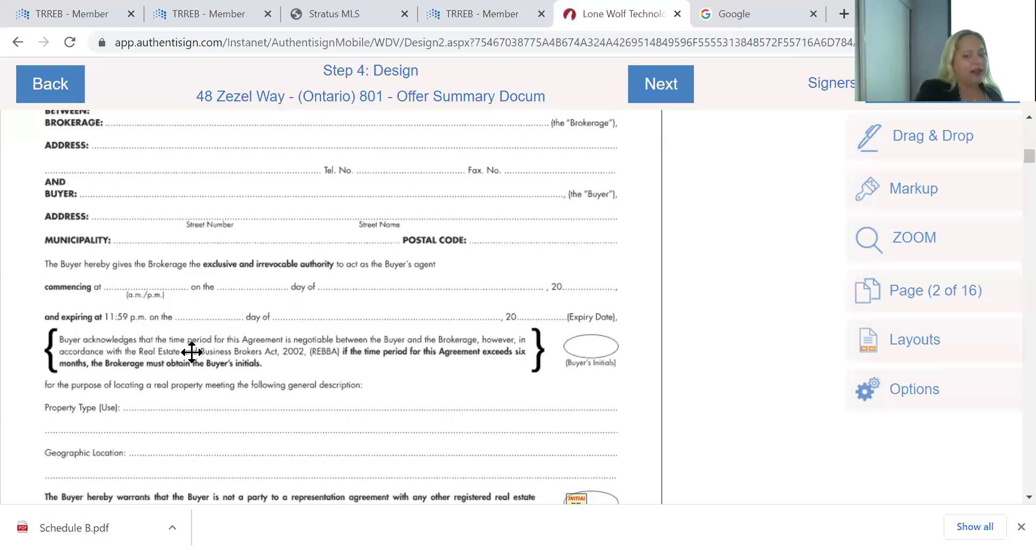
scroll(172, 372, down, 10)
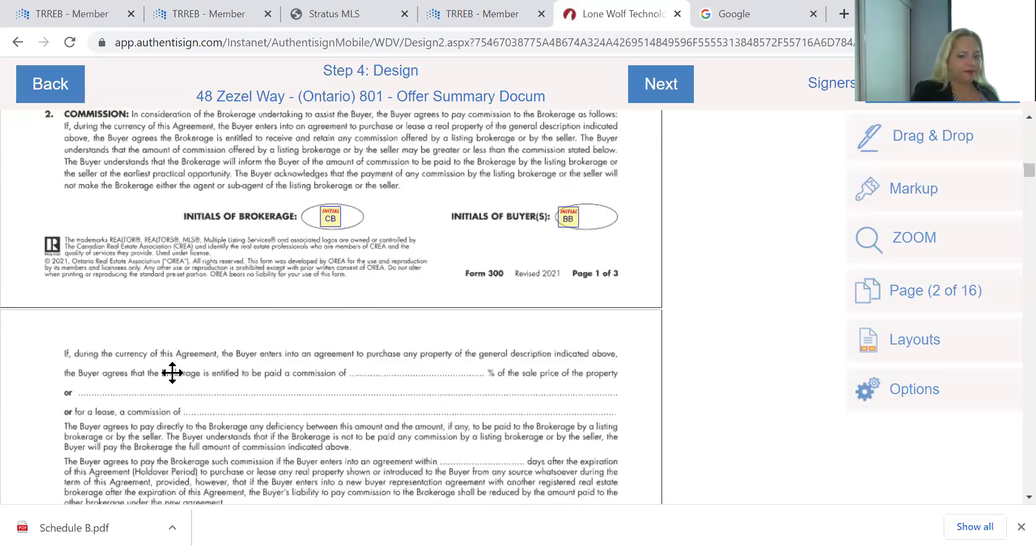
scroll(172, 373, down, 12)
scroll(173, 372, down, 10)
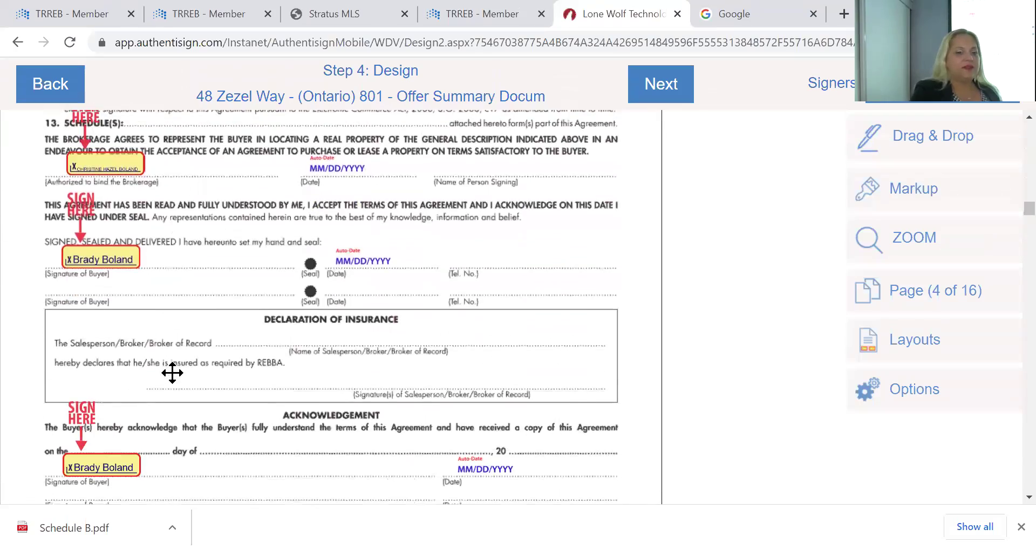
scroll(172, 372, up, 15)
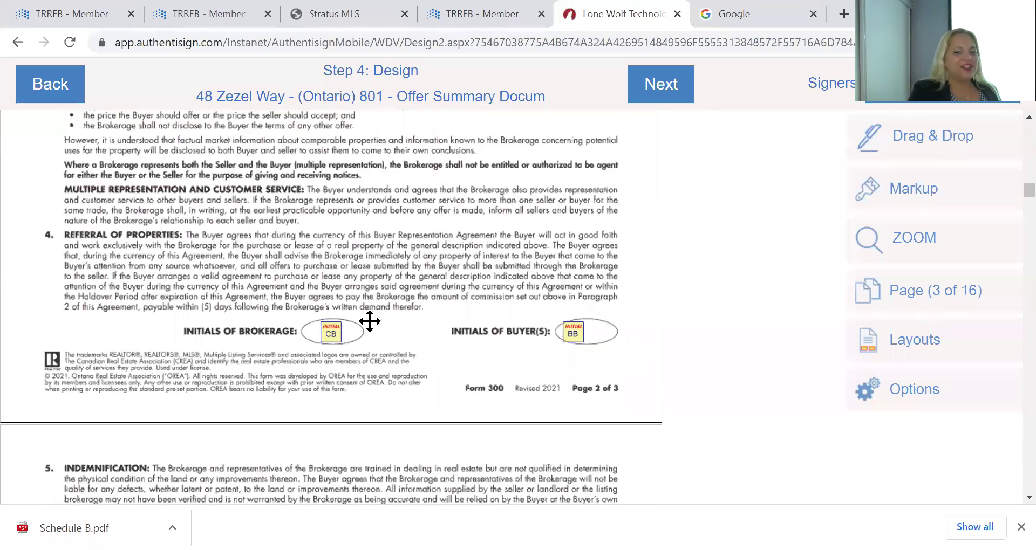
scroll(447, 351, down, 12)
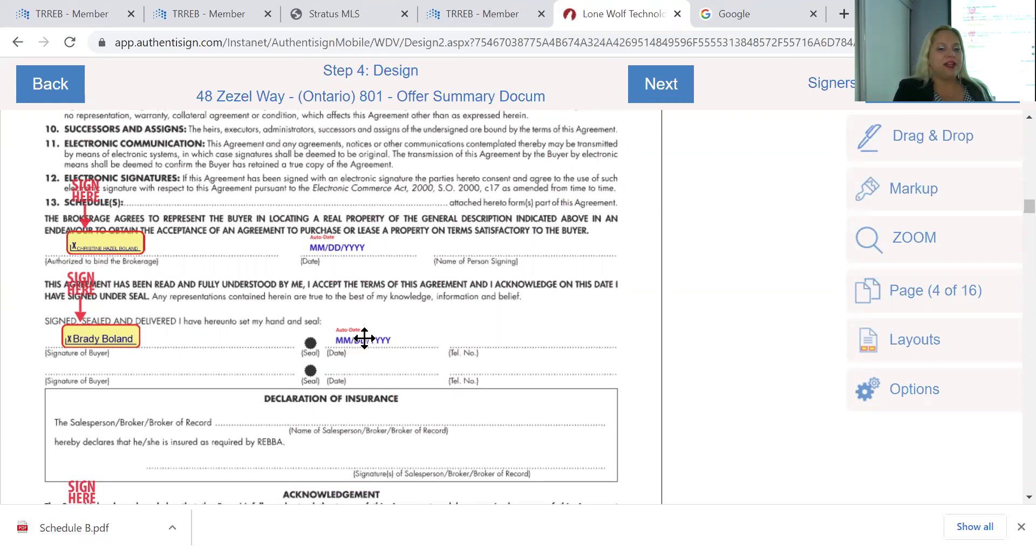
scroll(243, 415, down, 3)
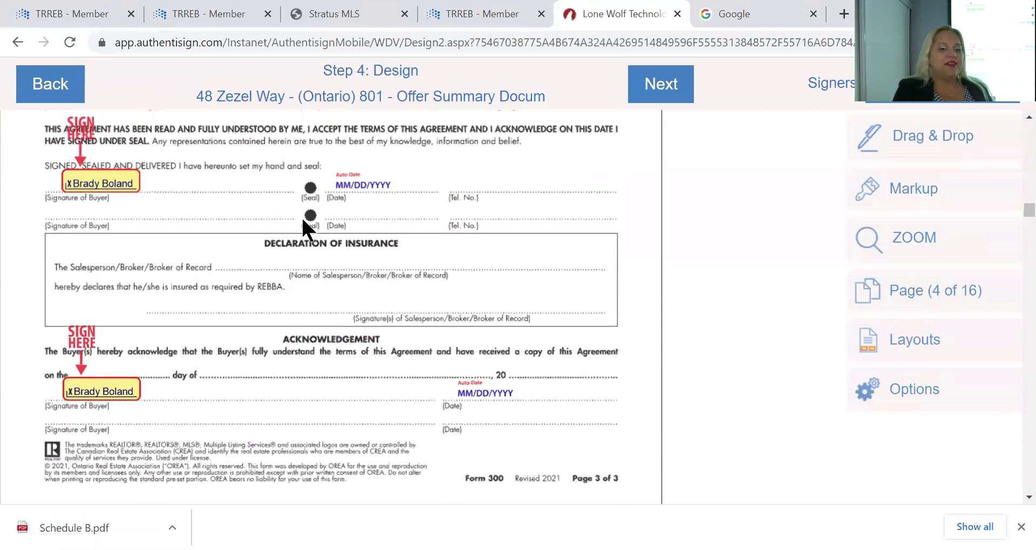
Make the second signer active, dismiss the Paste/Cancel menu, and show the Drag & Drop field palette
click(886, 101)
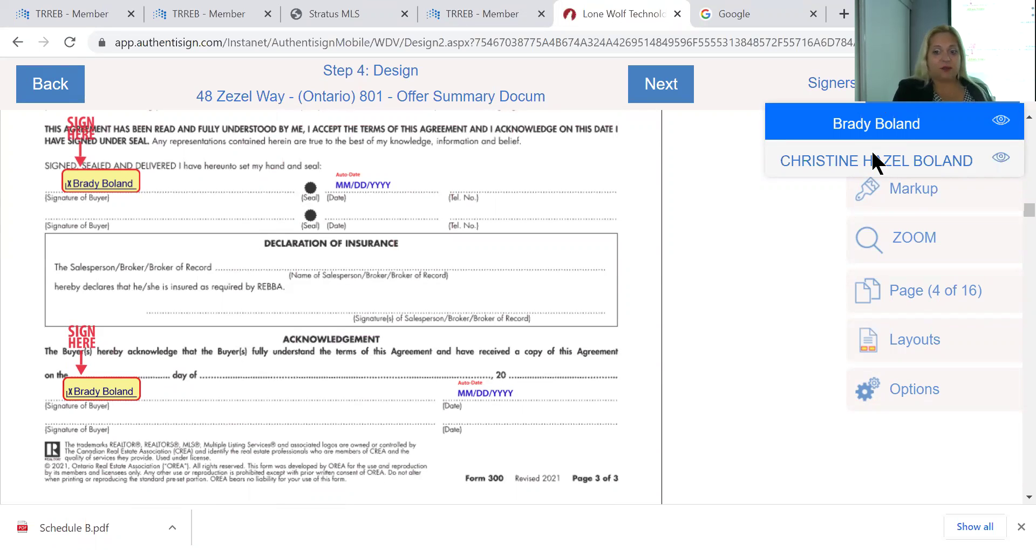
click(895, 172)
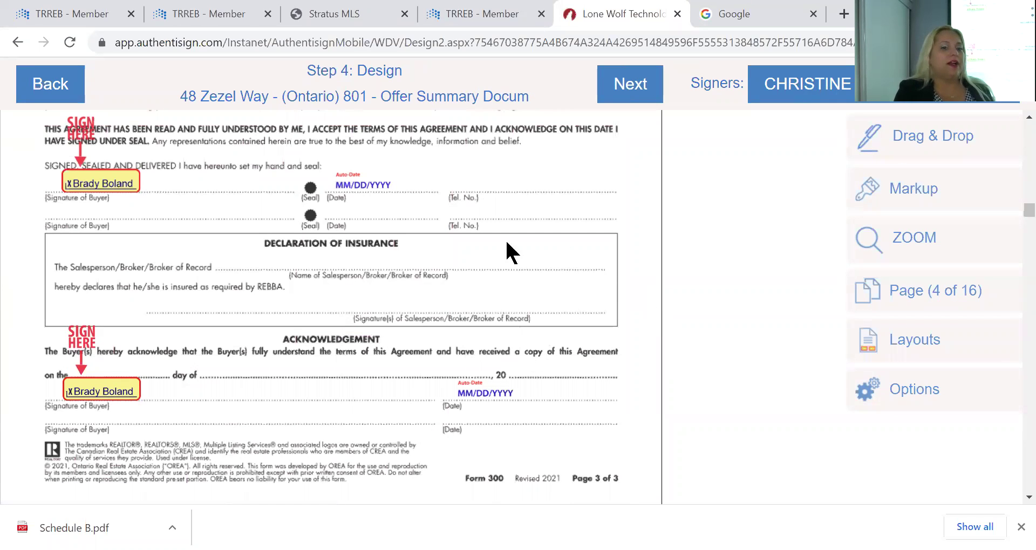
scroll(340, 361, up, 1)
right_click(338, 354)
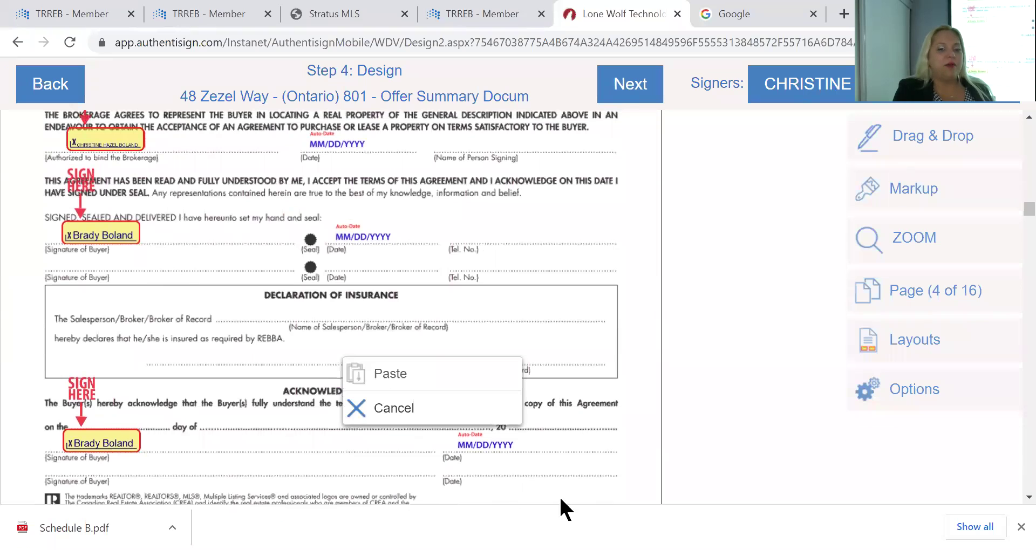
click(548, 352)
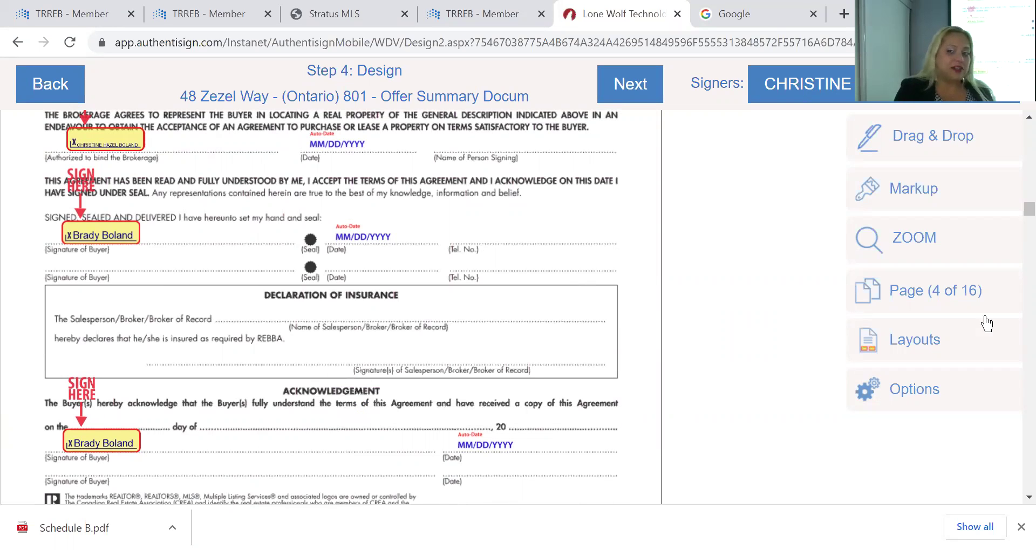
click(912, 136)
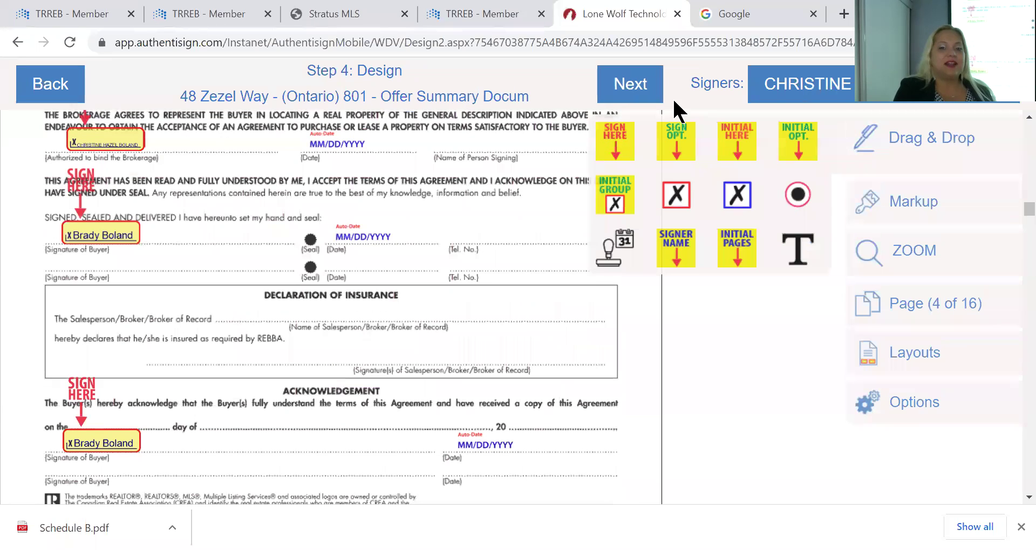
Place a Sign Here field for the second signer on the Declaration of Insurance line
mouse_move(614, 138)
mouse_down()
mouse_move(461, 262)
mouse_move(375, 270)
mouse_move(377, 287)
mouse_up()
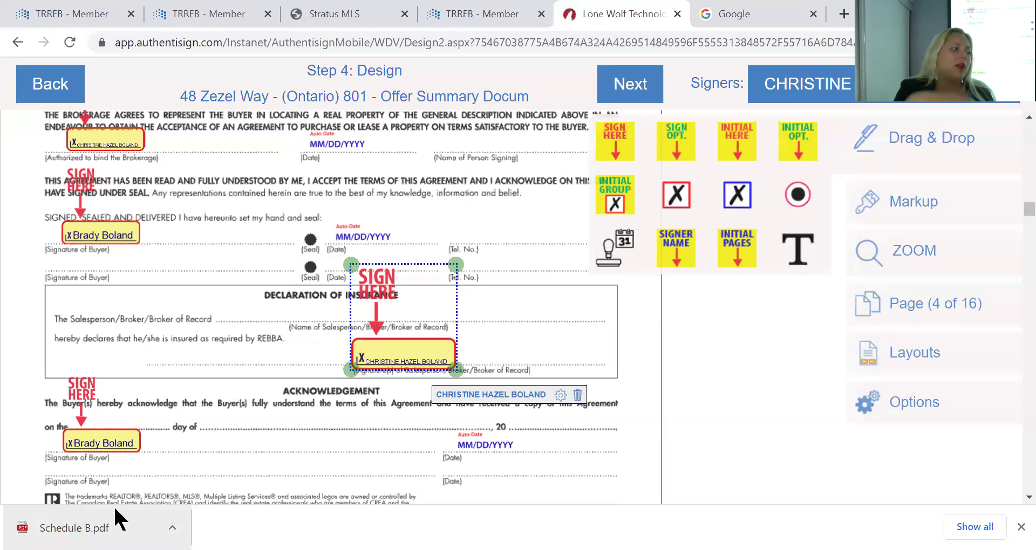
click(272, 443)
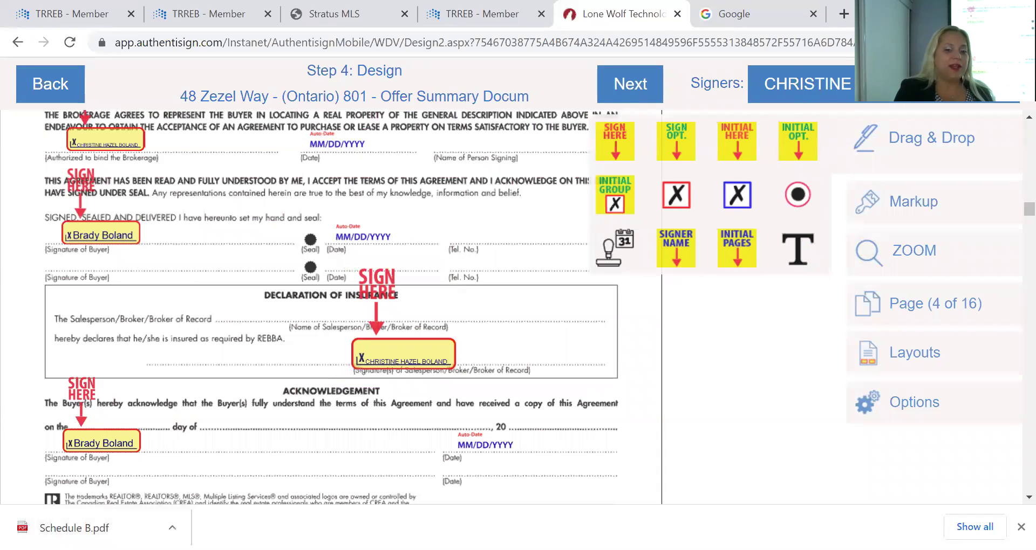
scroll(292, 412, down, 10)
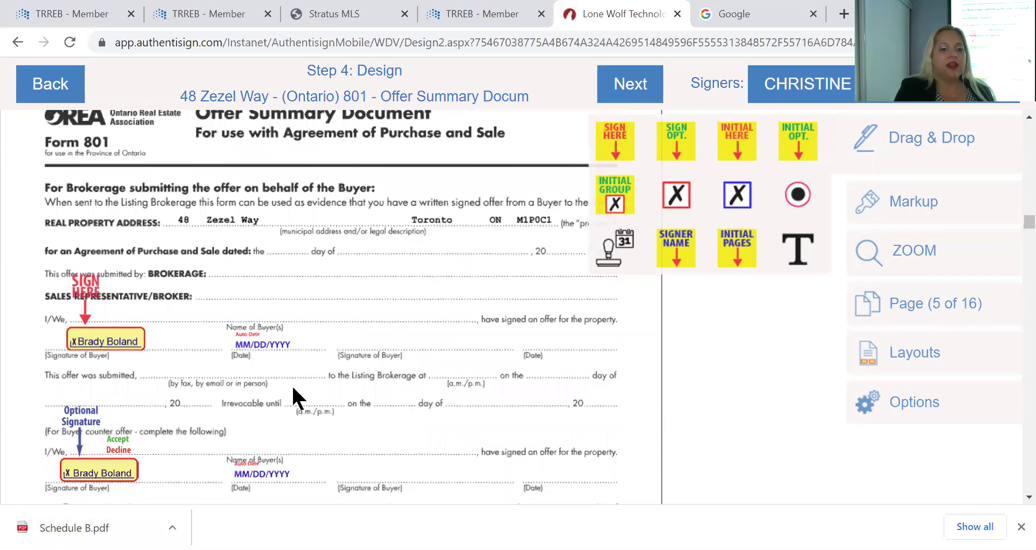
scroll(296, 398, down, 3)
scroll(294, 397, up, 3)
scroll(294, 397, down, 4)
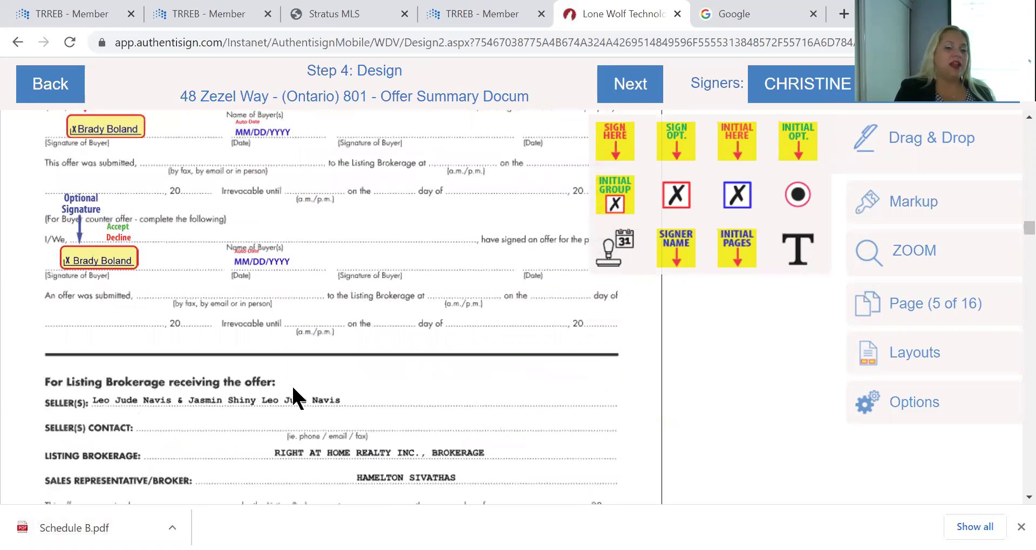
Delete the first buyer's Optional Signature field on page 5, then scroll on to page 10
click(107, 266)
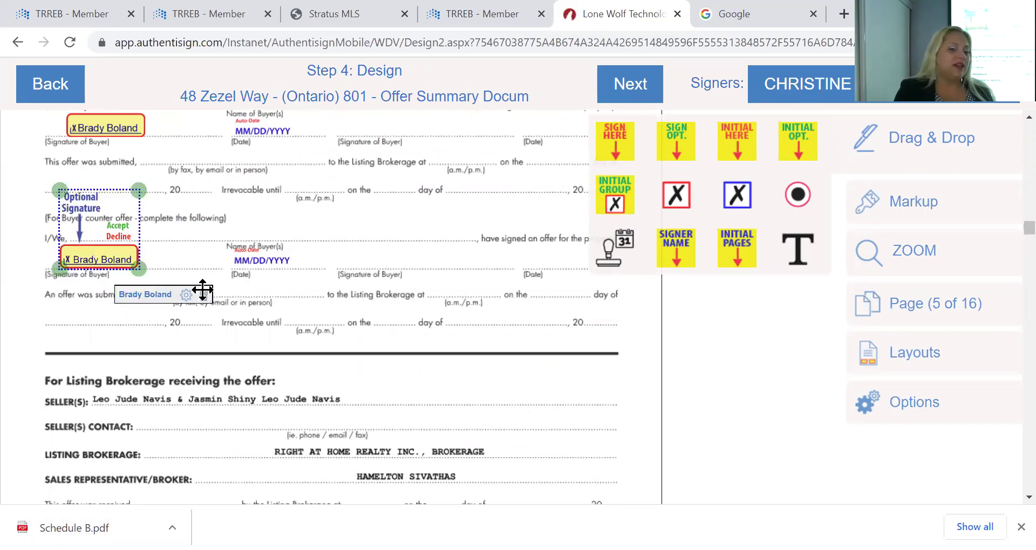
click(204, 295)
scroll(267, 282, down, 10)
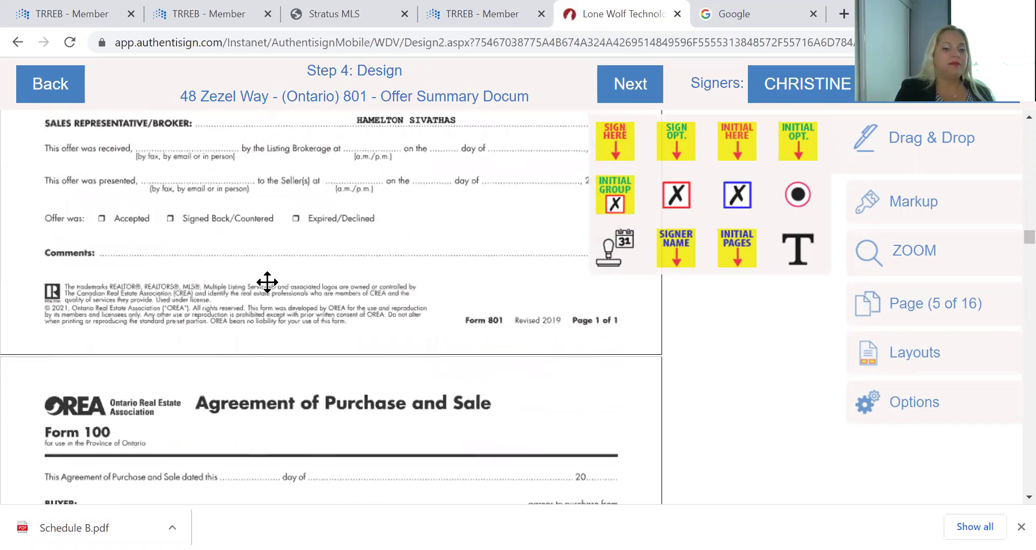
scroll(268, 282, down, 8)
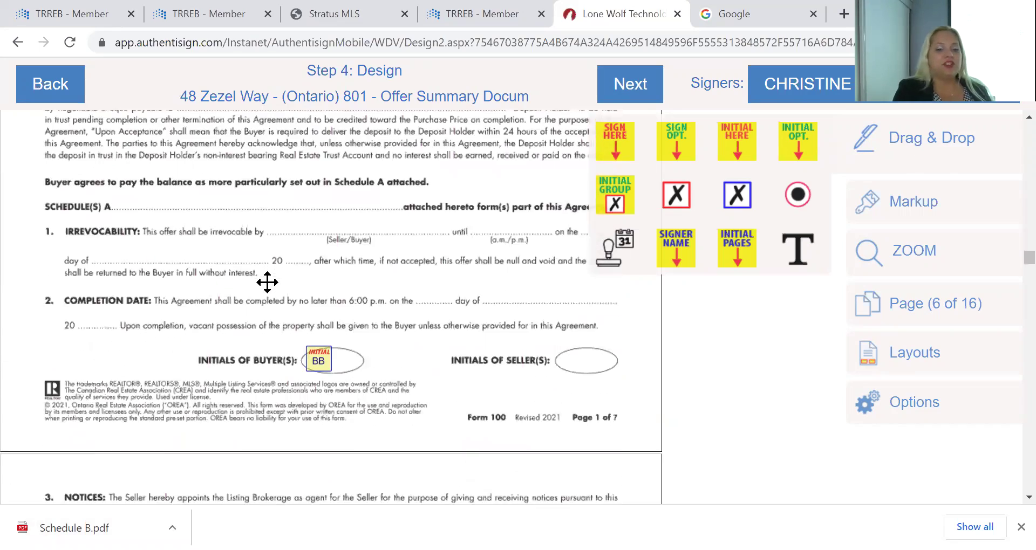
scroll(267, 282, down, 1)
scroll(267, 282, down, 12)
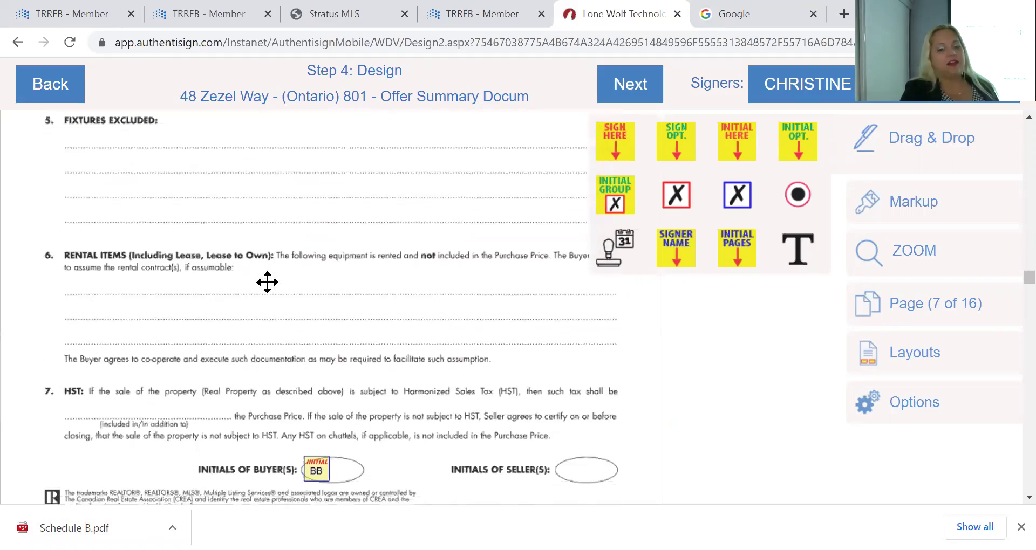
scroll(267, 282, down, 12)
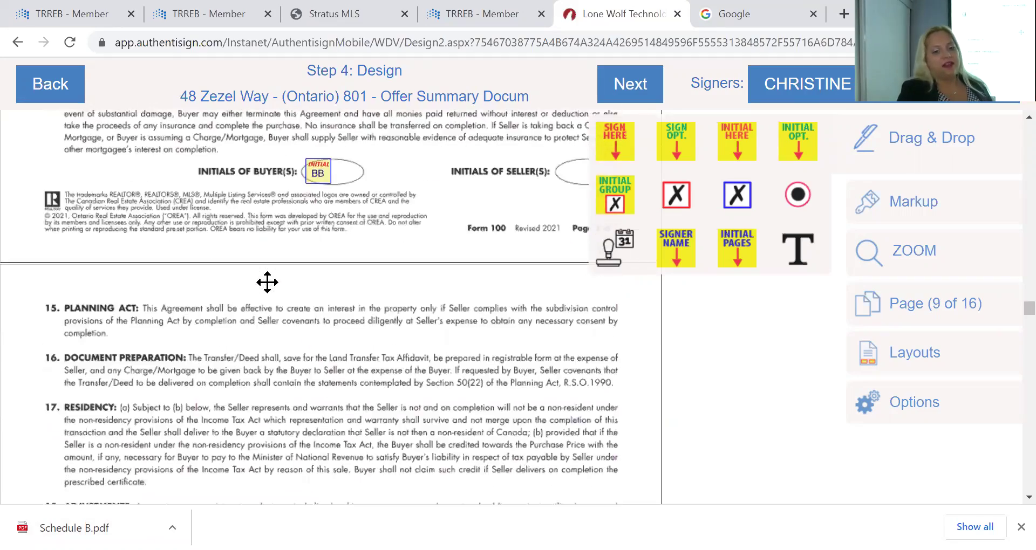
scroll(267, 282, down, 12)
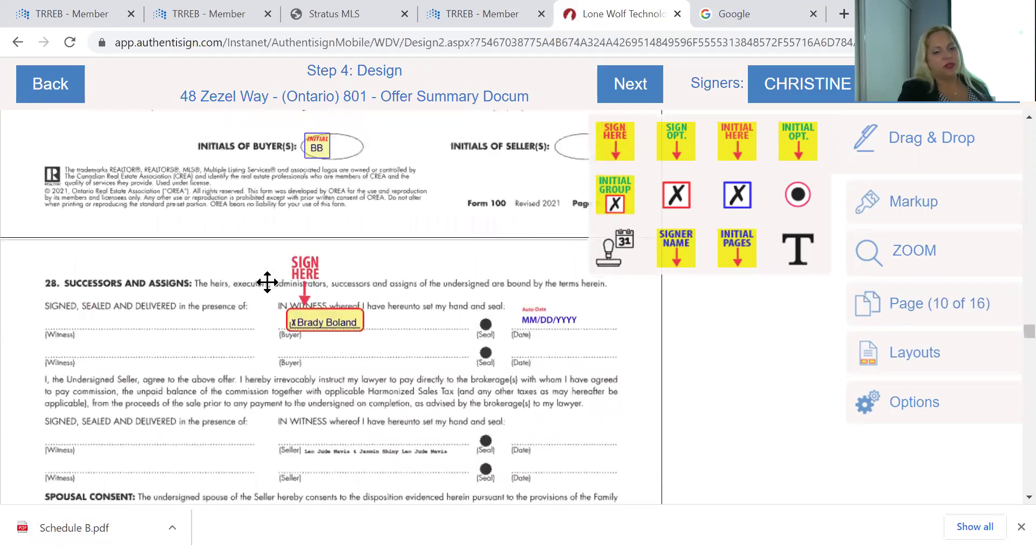
scroll(267, 282, down, 5)
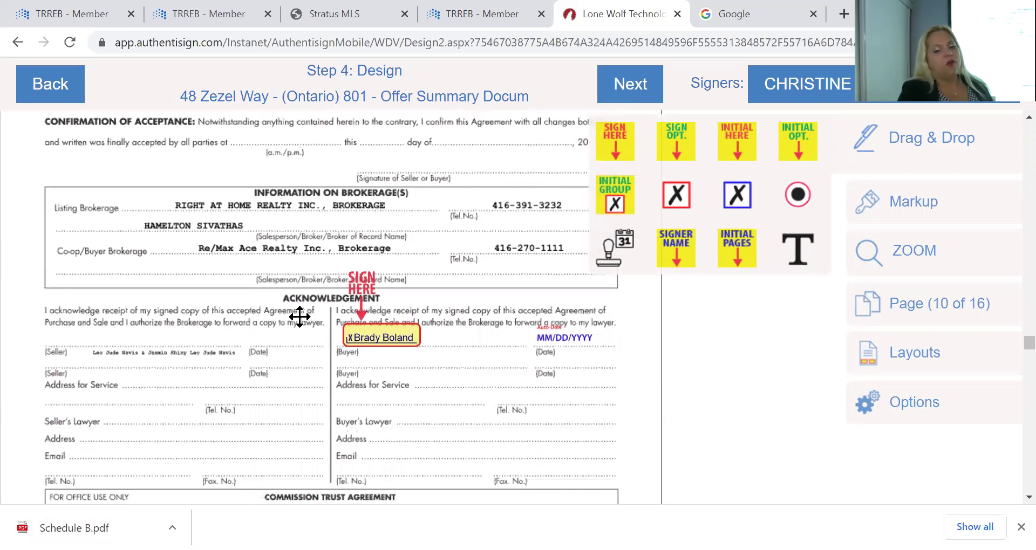
Delete the buyer's Sign Here field on page 10 and his BB initials box on page 14
click(404, 337)
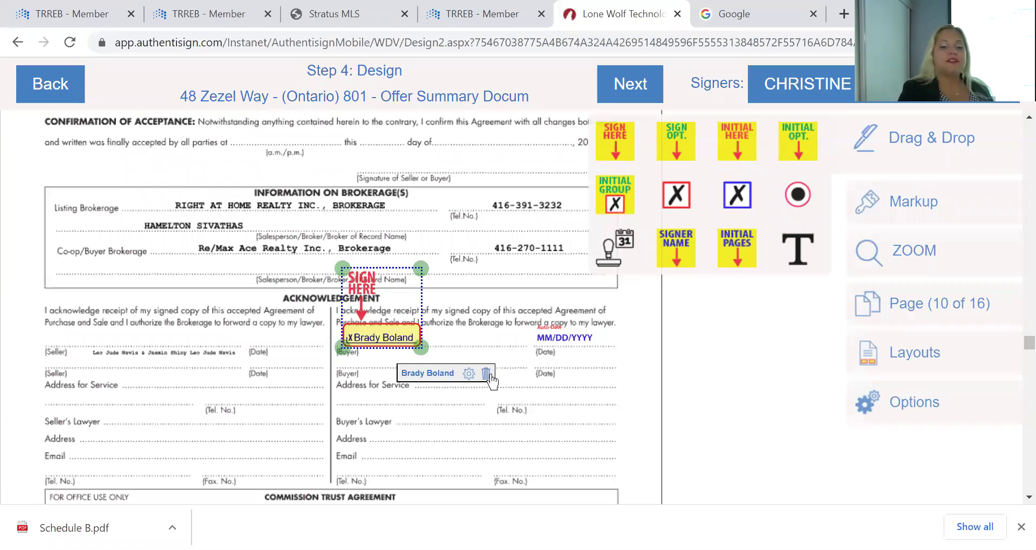
click(486, 374)
scroll(316, 369, down, 15)
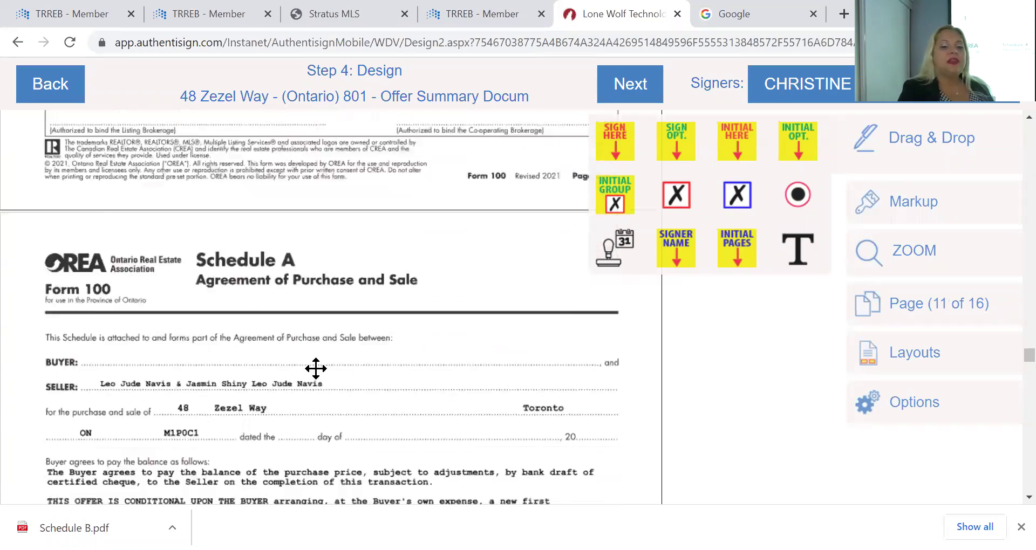
scroll(316, 378, down, 20)
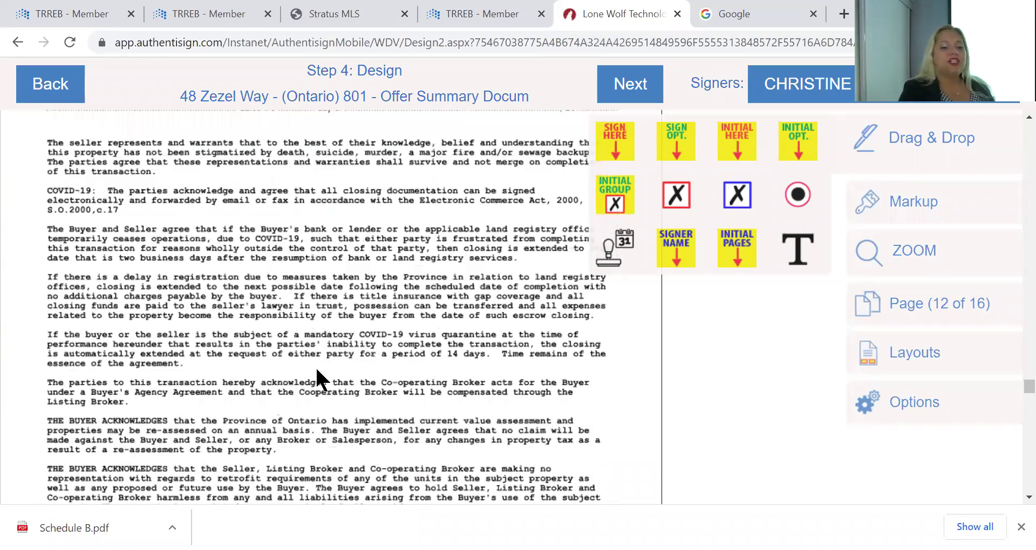
scroll(317, 372, down, 10)
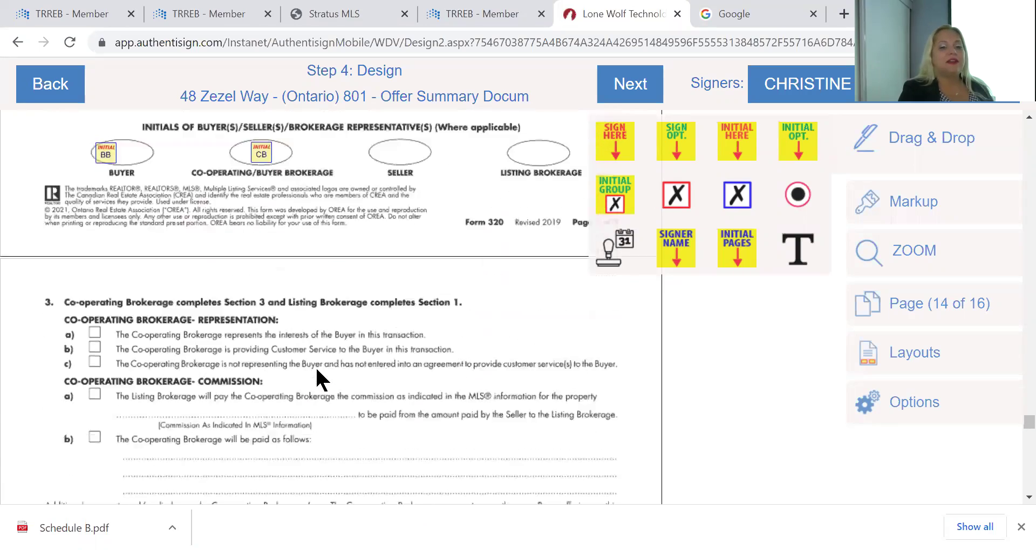
scroll(318, 379, down, 10)
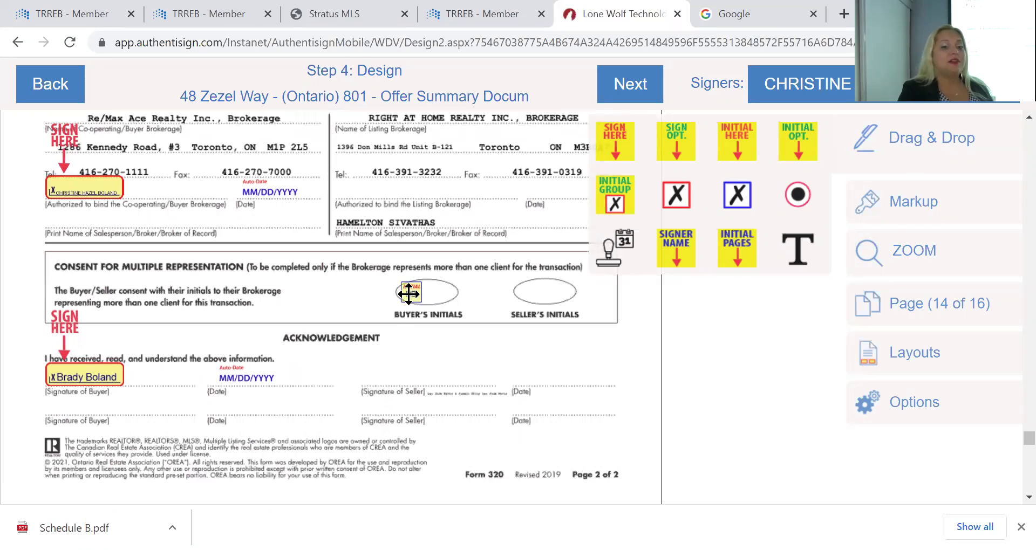
click(408, 293)
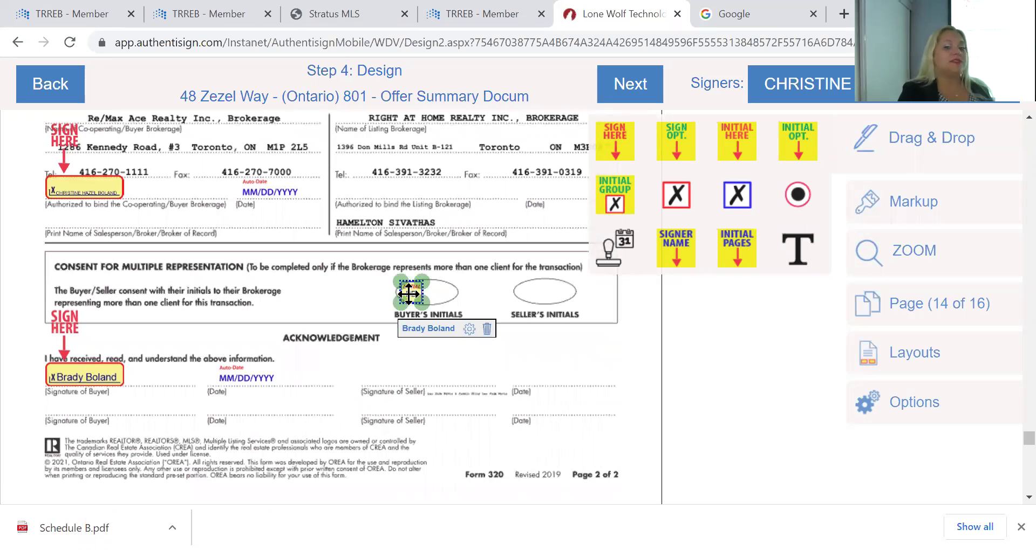
click(487, 329)
scroll(373, 347, down, 10)
scroll(374, 347, down, 10)
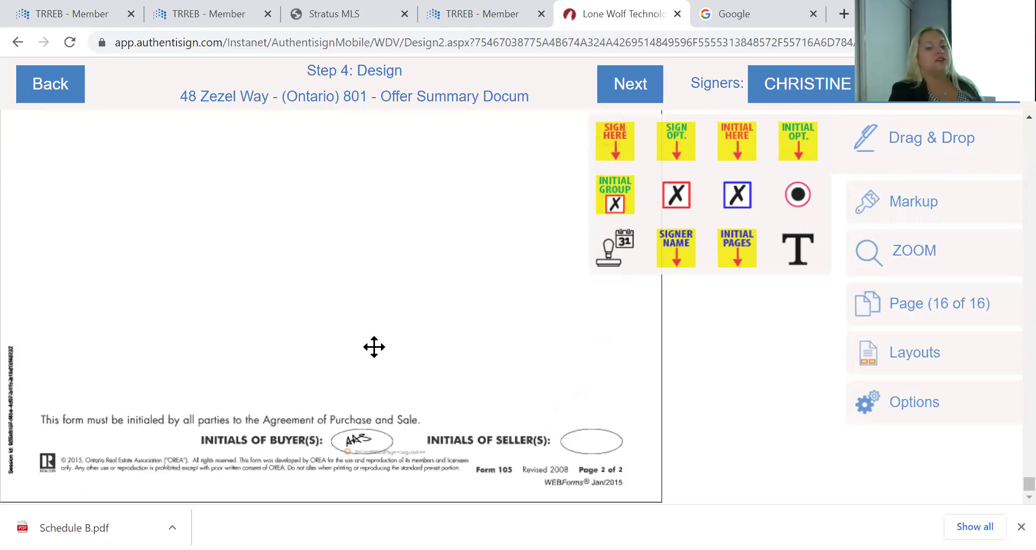
scroll(374, 347, up, 15)
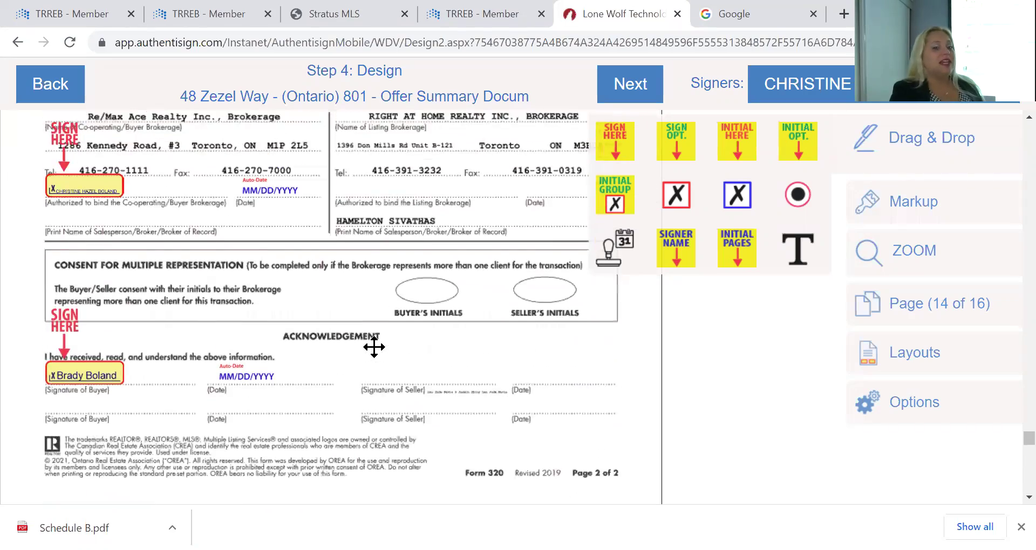
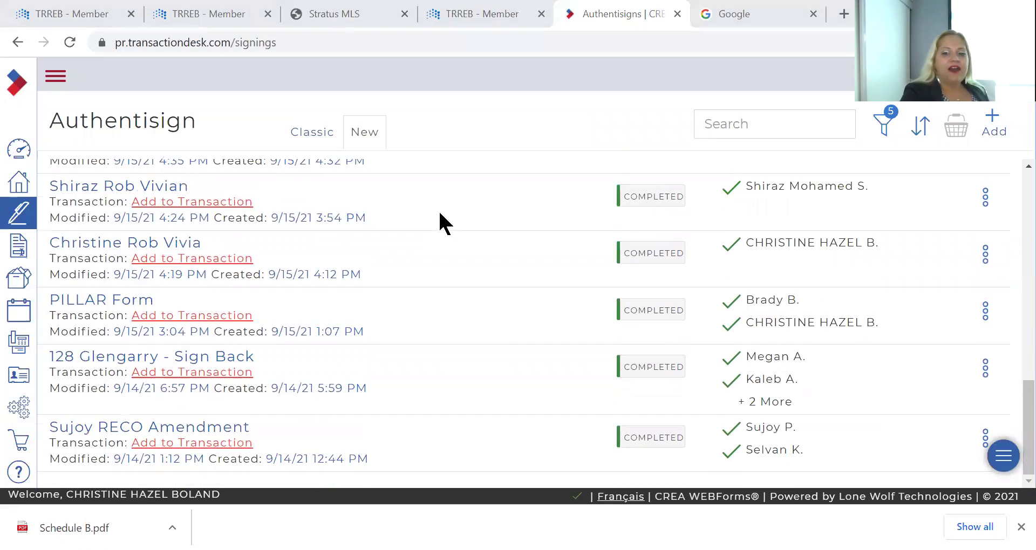
scroll(440, 215, up, 10)
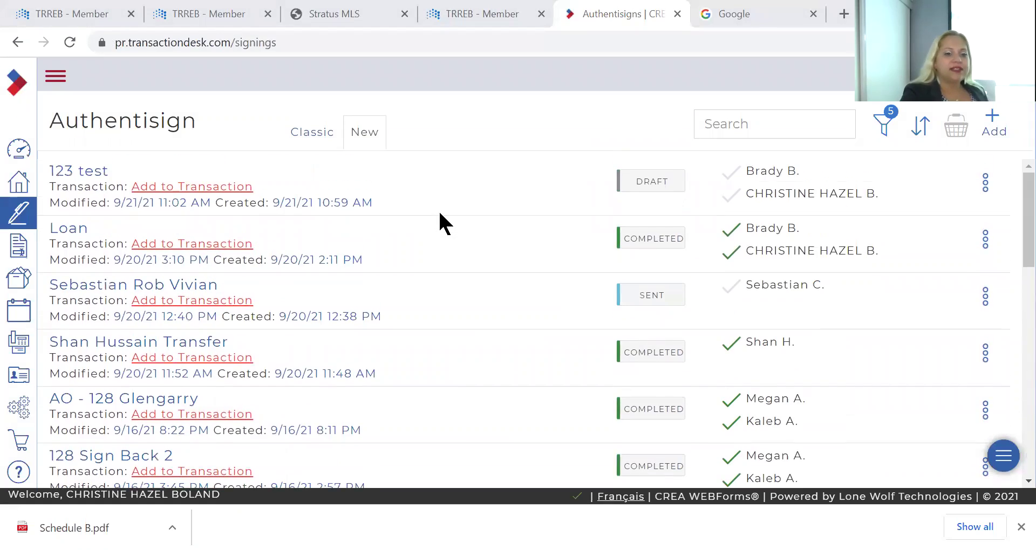
scroll(440, 214, down, 12)
scroll(439, 214, up, 4)
scroll(440, 220, up, 10)
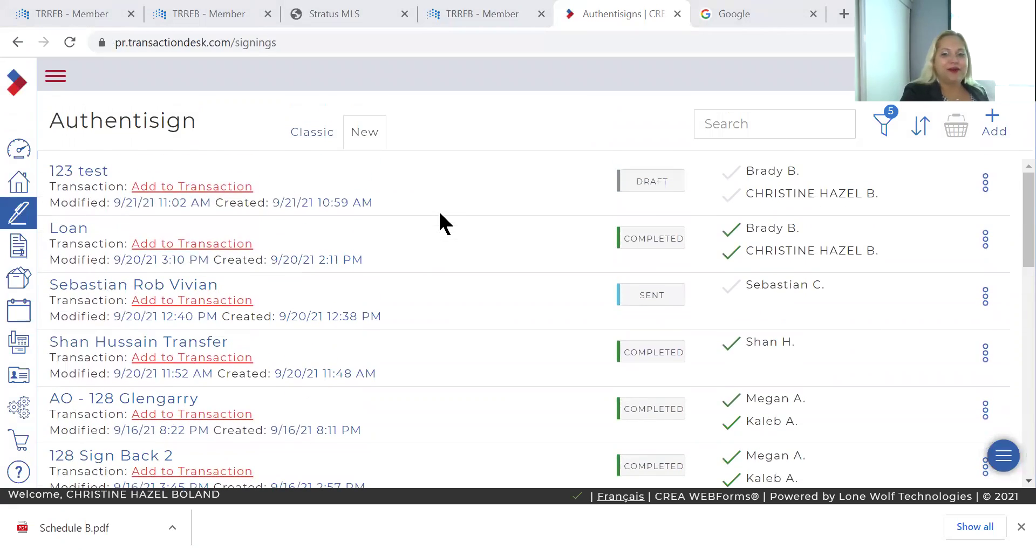
scroll(439, 213, down, 12)
scroll(439, 213, up, 6)
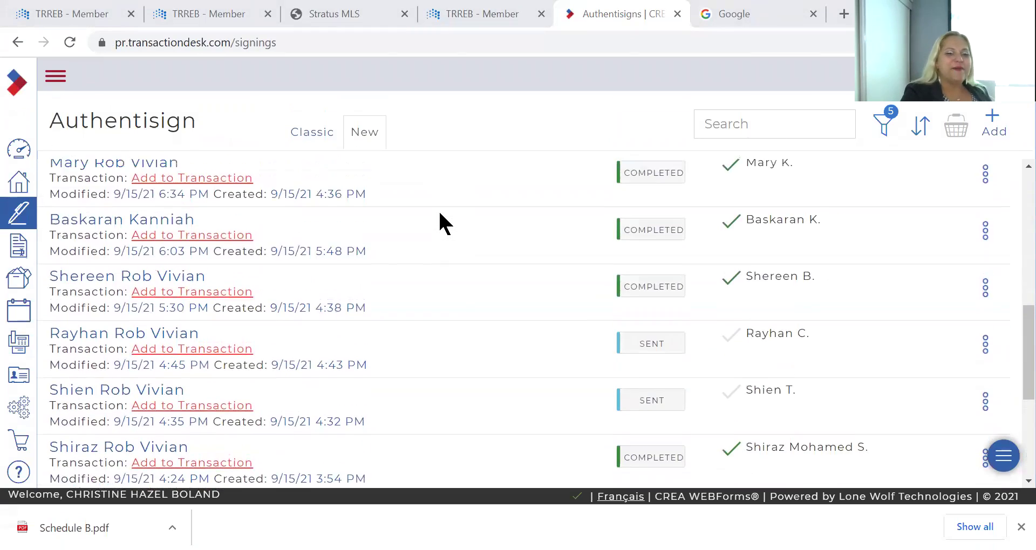
click(298, 131)
scroll(390, 282, down, 10)
scroll(390, 277, down, 15)
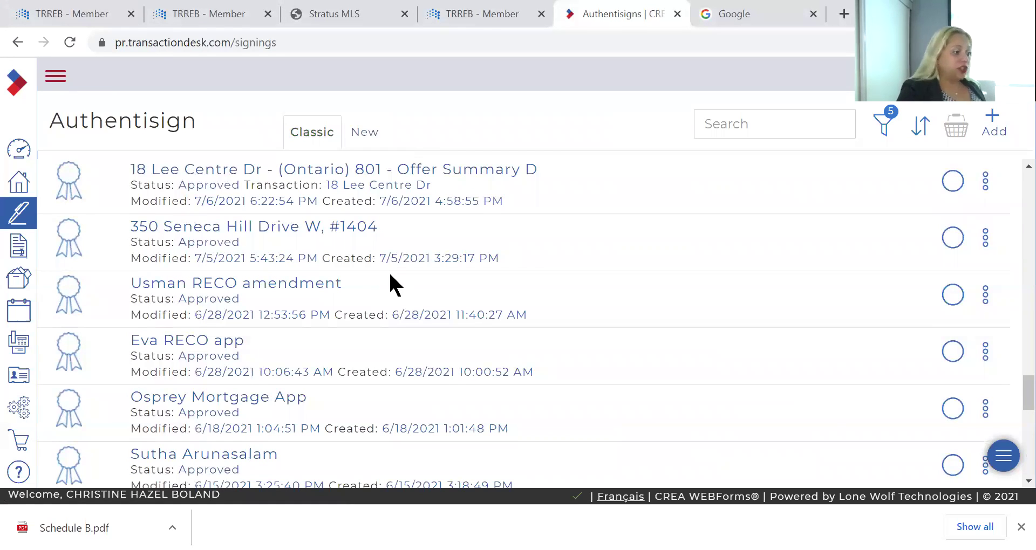
scroll(389, 281, up, 12)
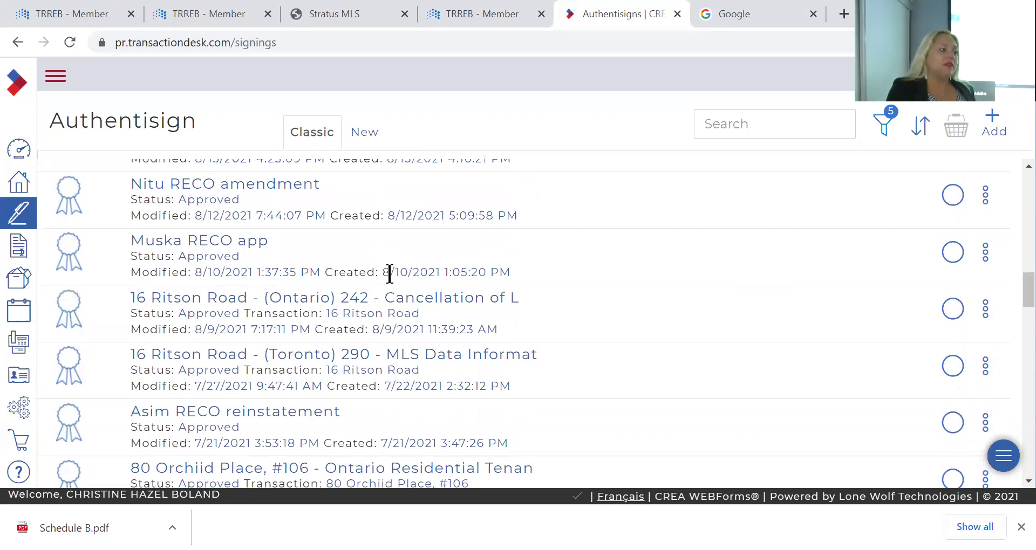
scroll(390, 273, up, 20)
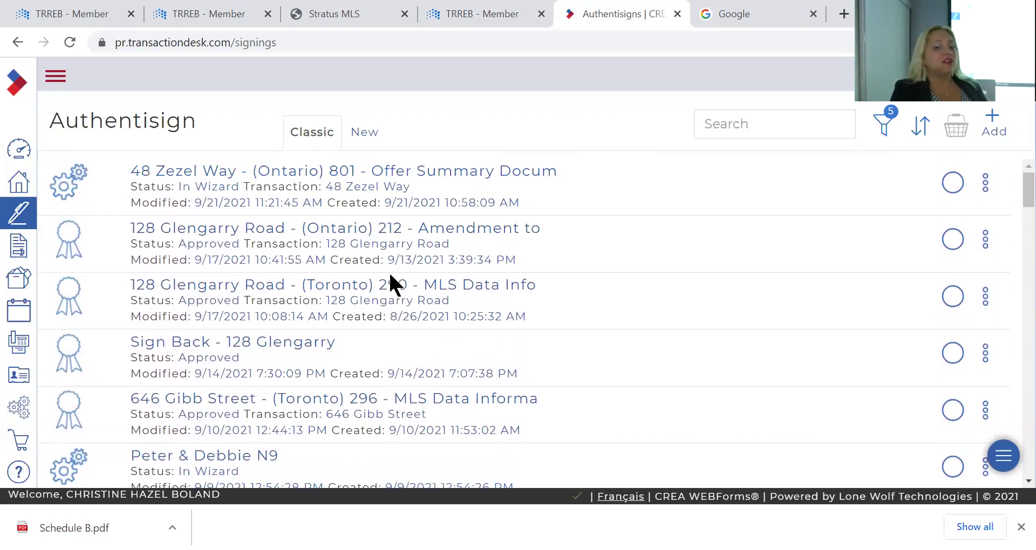
click(359, 133)
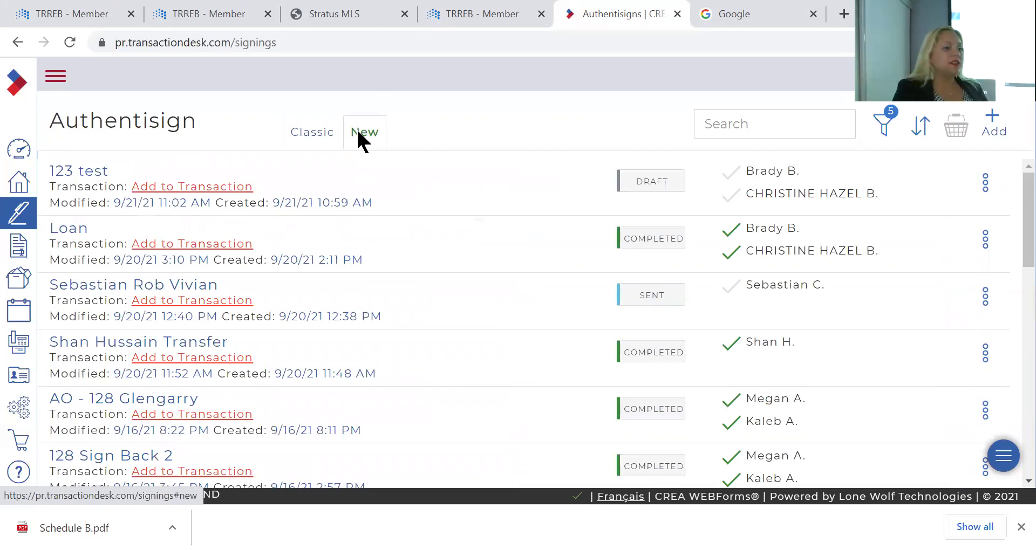
scroll(364, 204, down, 10)
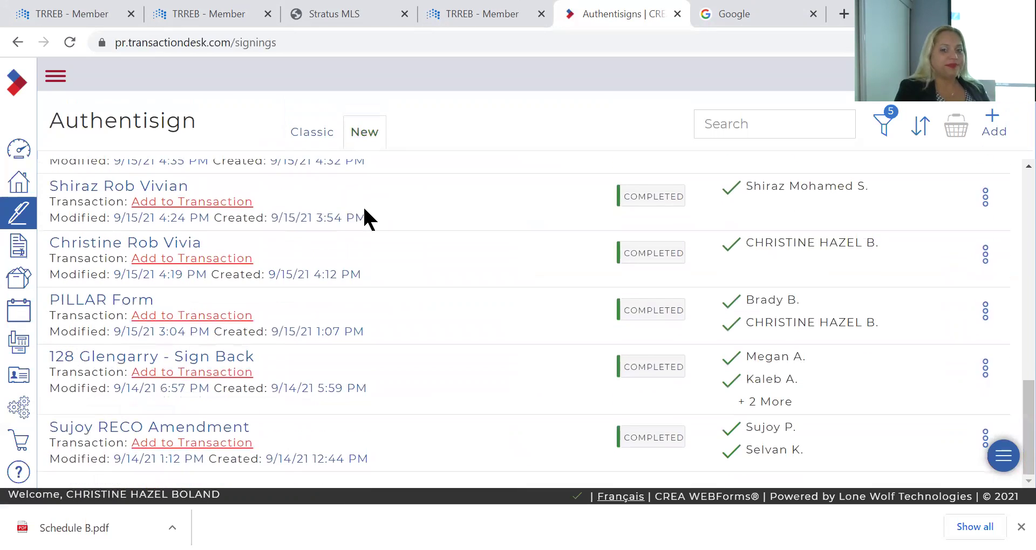
scroll(364, 211, up, 10)
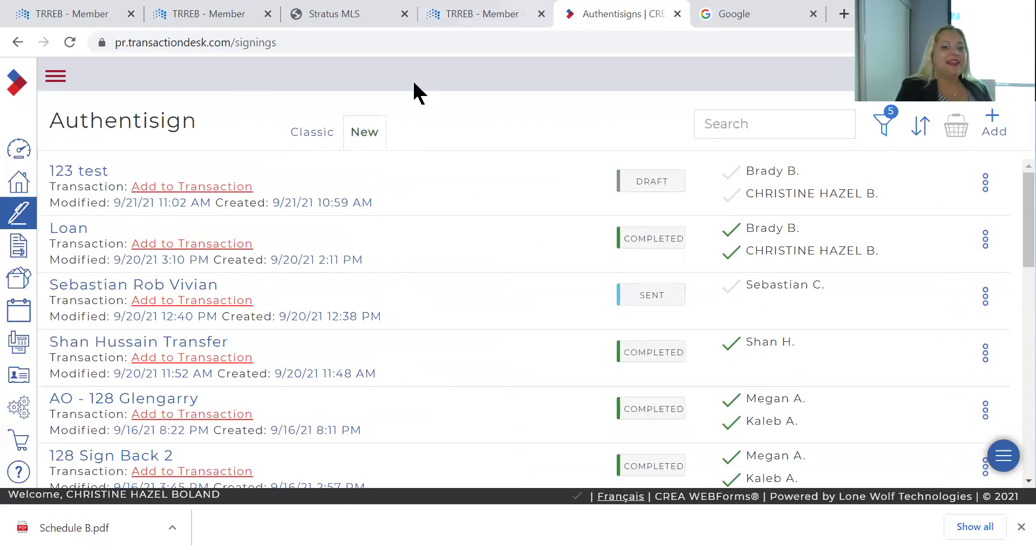
click(475, 14)
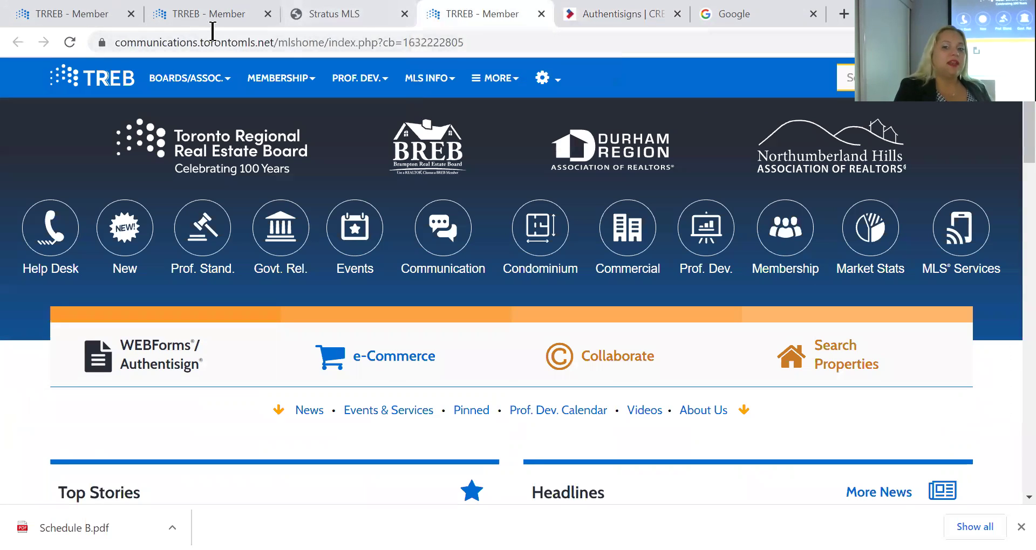
key(ctrl+Tab)
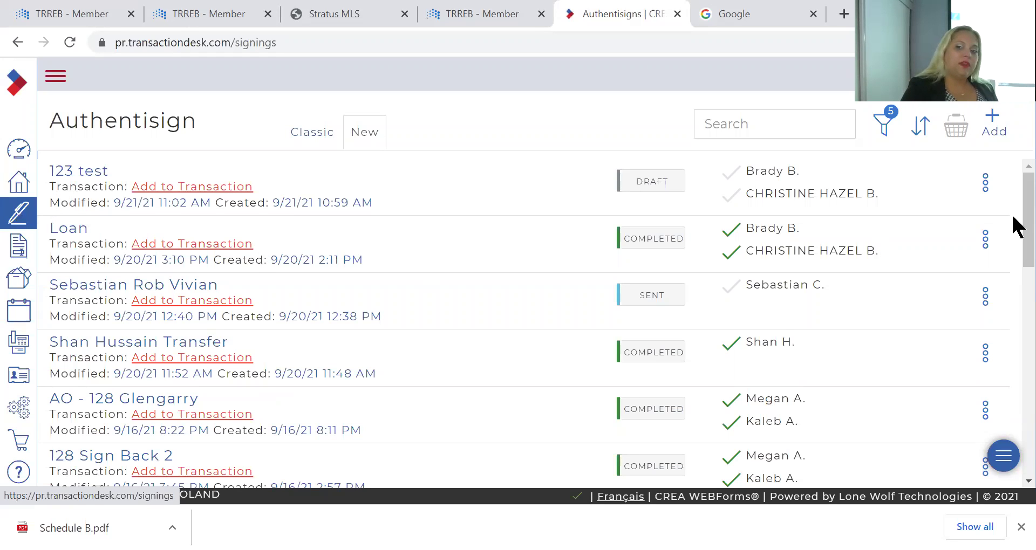
Create a new-style Authentisign signing named 'counter' with no transaction and save it
click(998, 120)
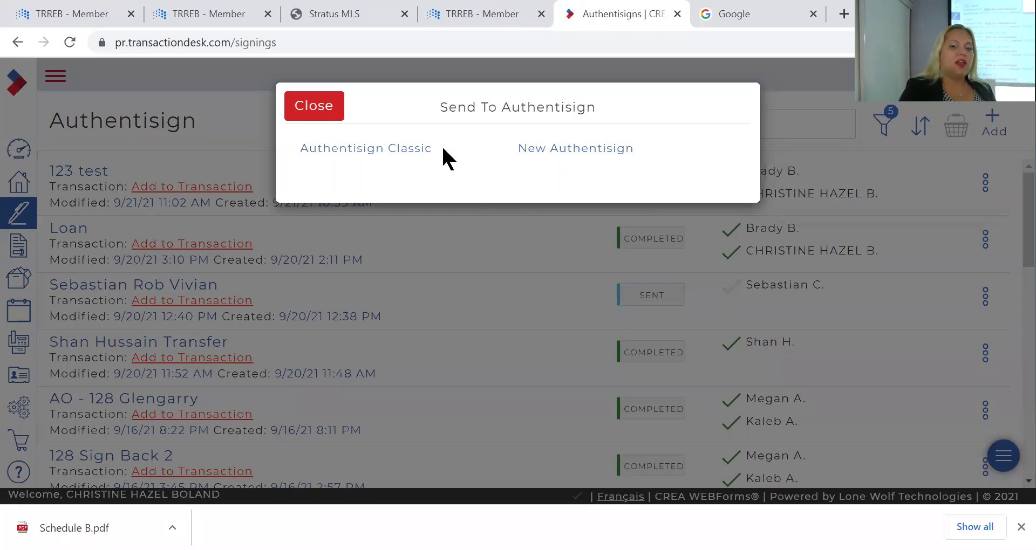
click(590, 154)
click(588, 154)
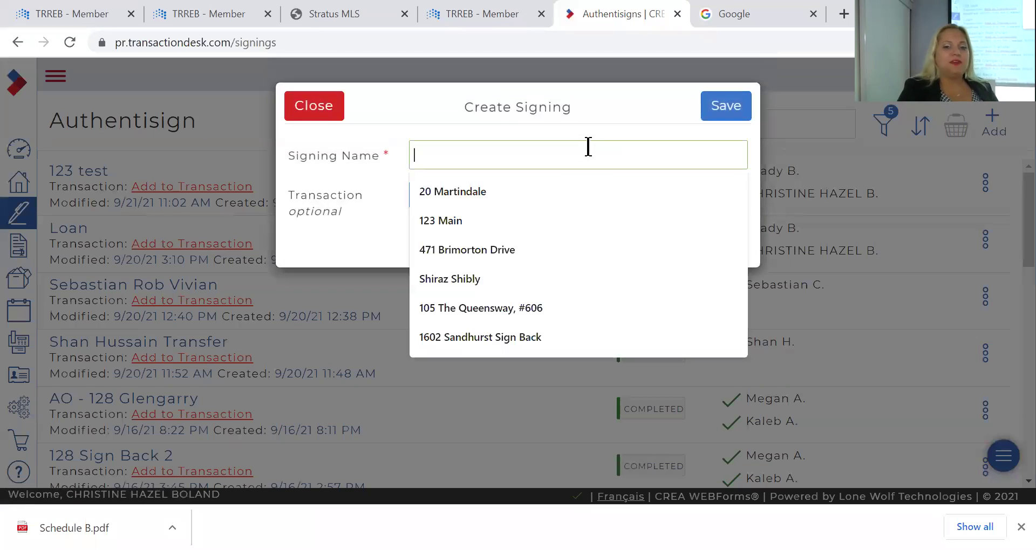
text(couonter)
key(BackSpace)
key(BackSpace)
key(BackSpace)
key(BackSpace)
key(BackSpace)
text(nter)
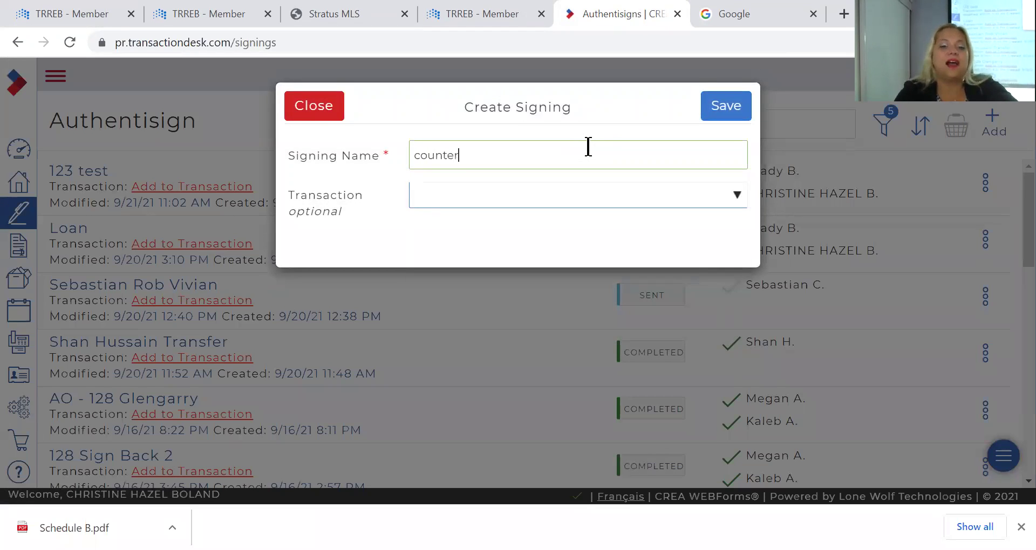
click(727, 106)
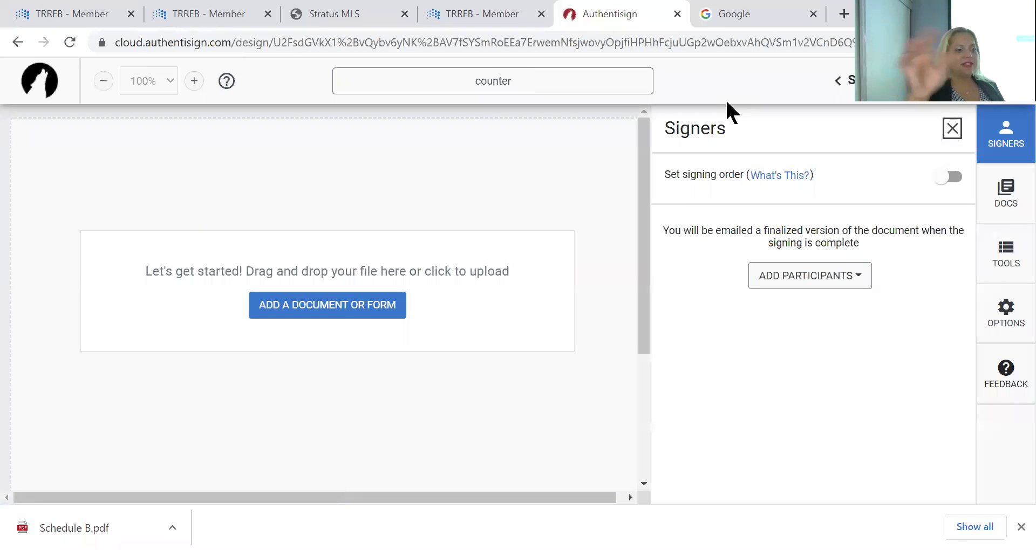
Add yourself as a signer on the counter signing and save your details
click(809, 276)
click(802, 327)
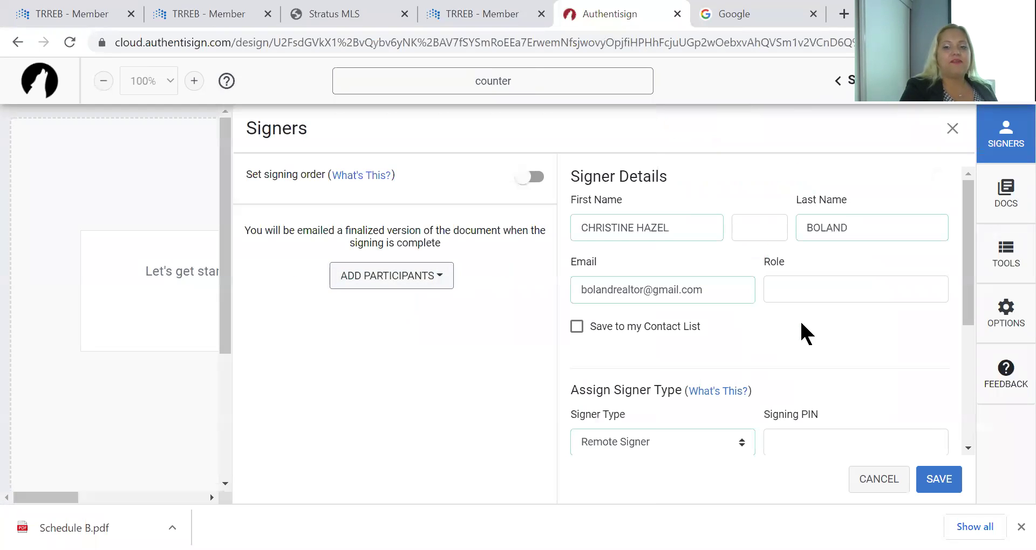
click(938, 478)
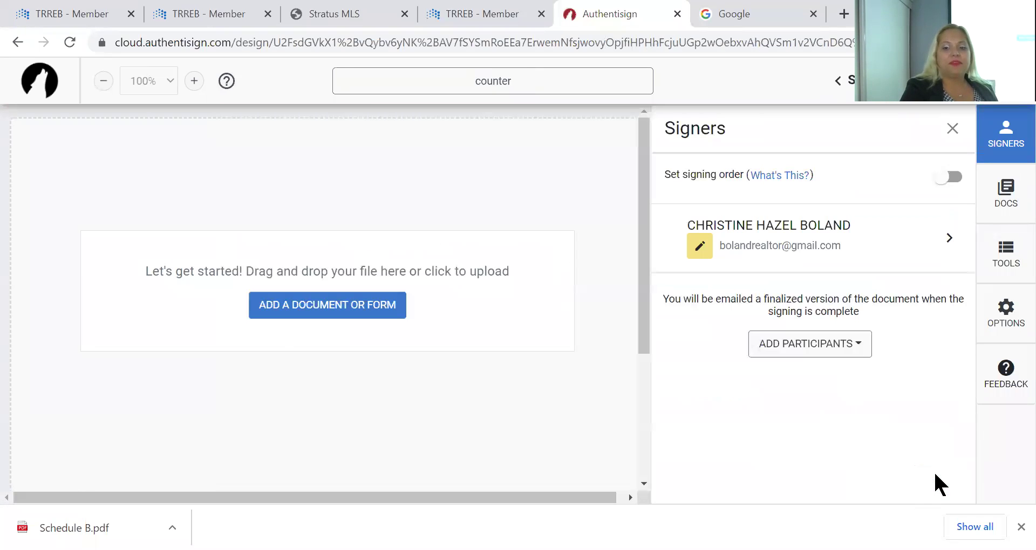
Upload the Agreement of Purchase & Sale file as the signing's document
click(311, 319)
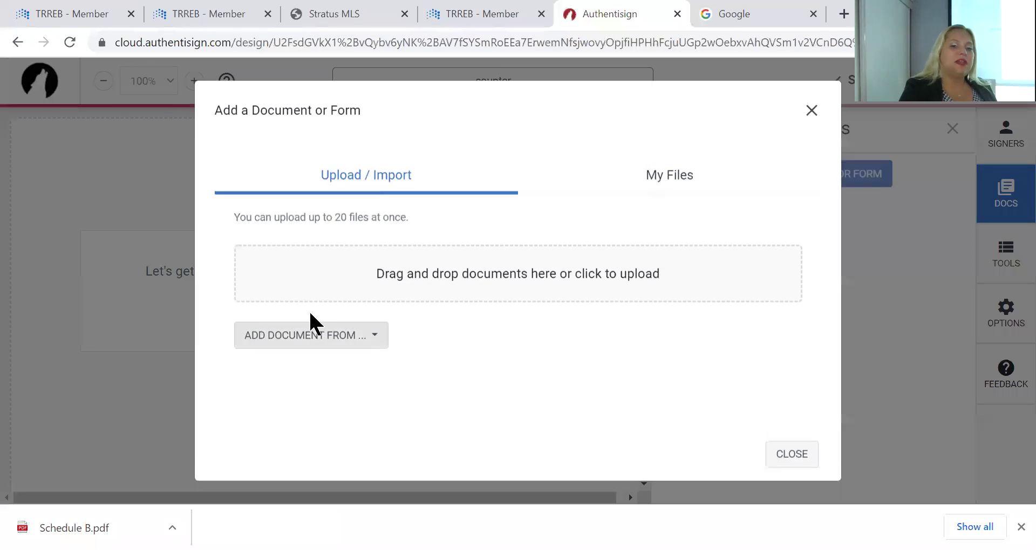
click(412, 269)
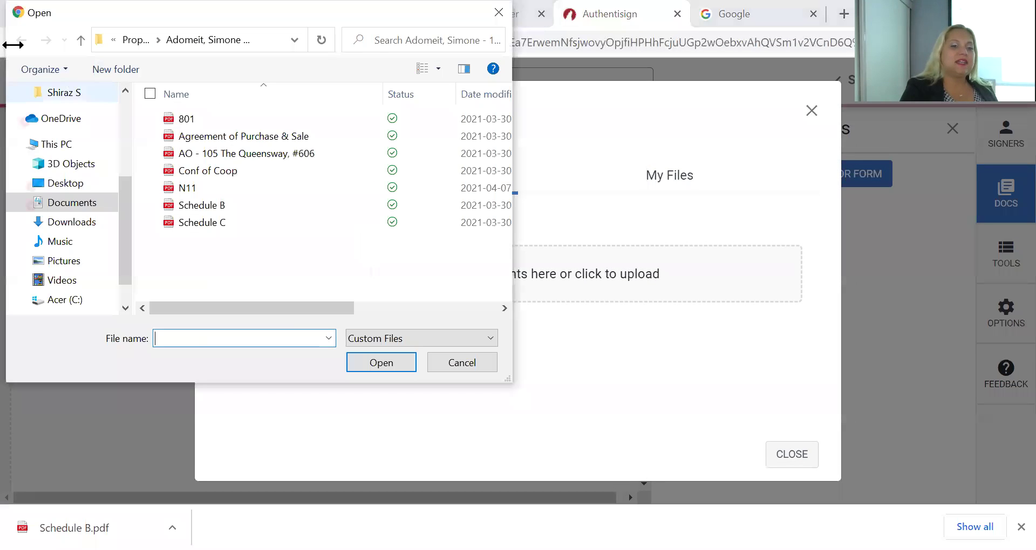
click(210, 137)
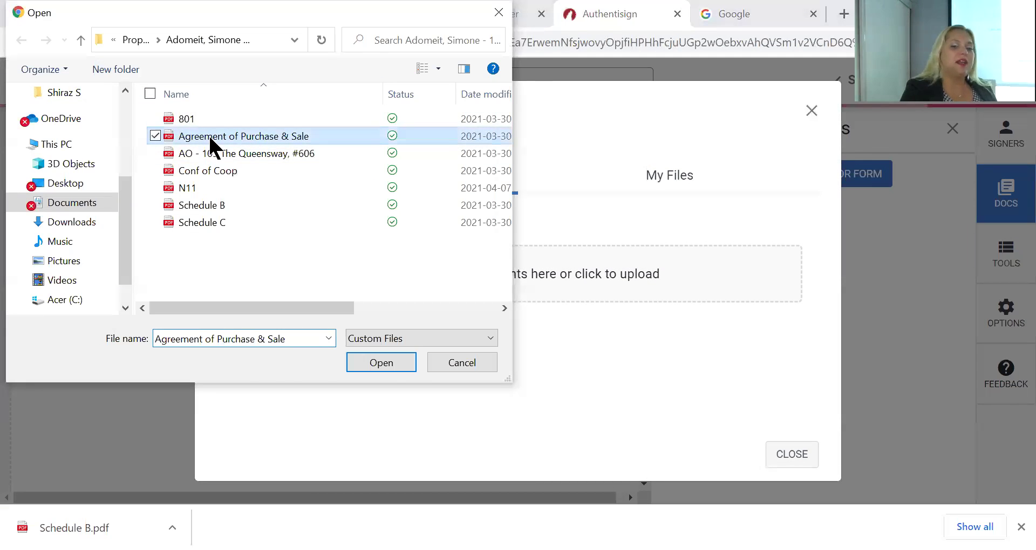
double_click(208, 134)
click(792, 455)
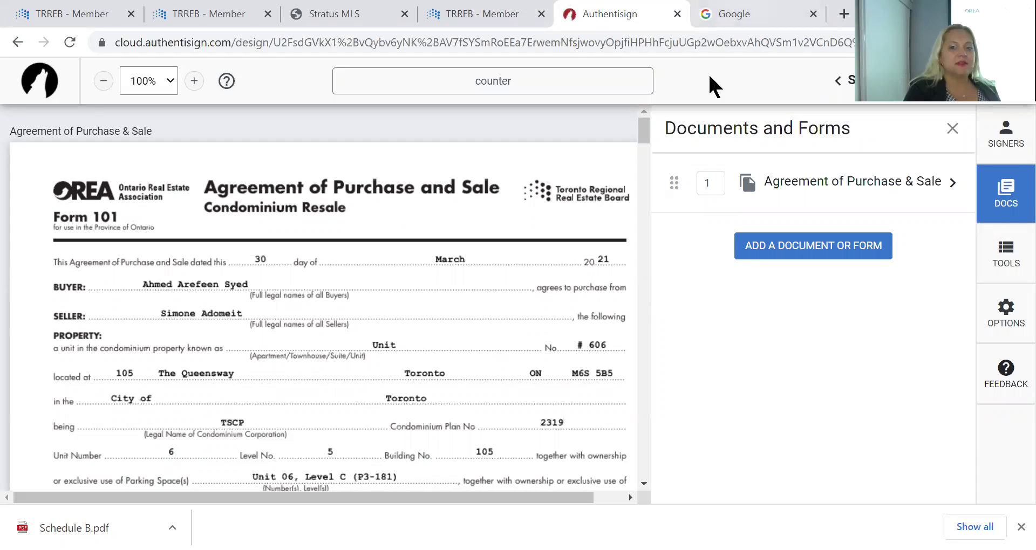
Go to the WEBForms Authentisign signings list and open the 801 offer summary signing
click(472, 16)
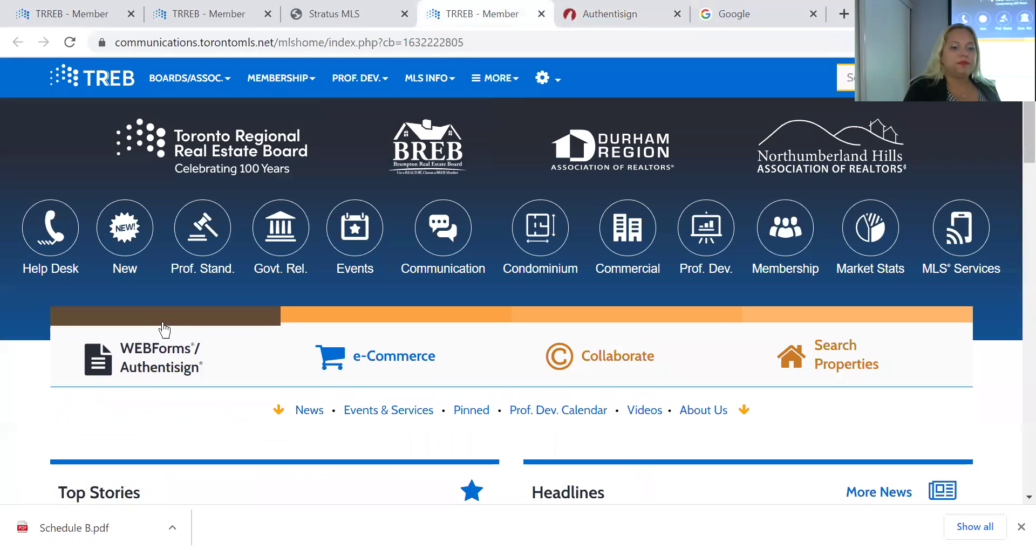
click(149, 356)
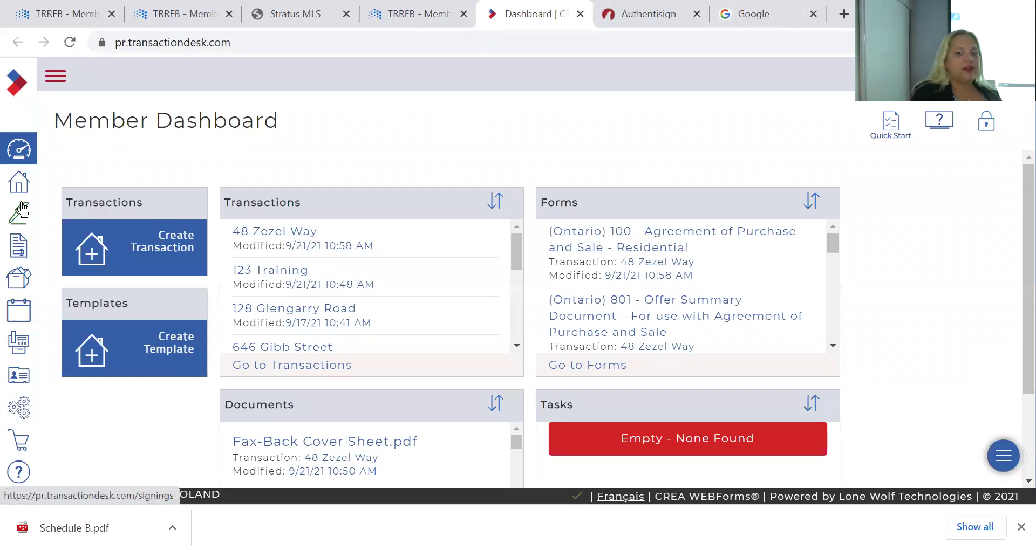
click(22, 209)
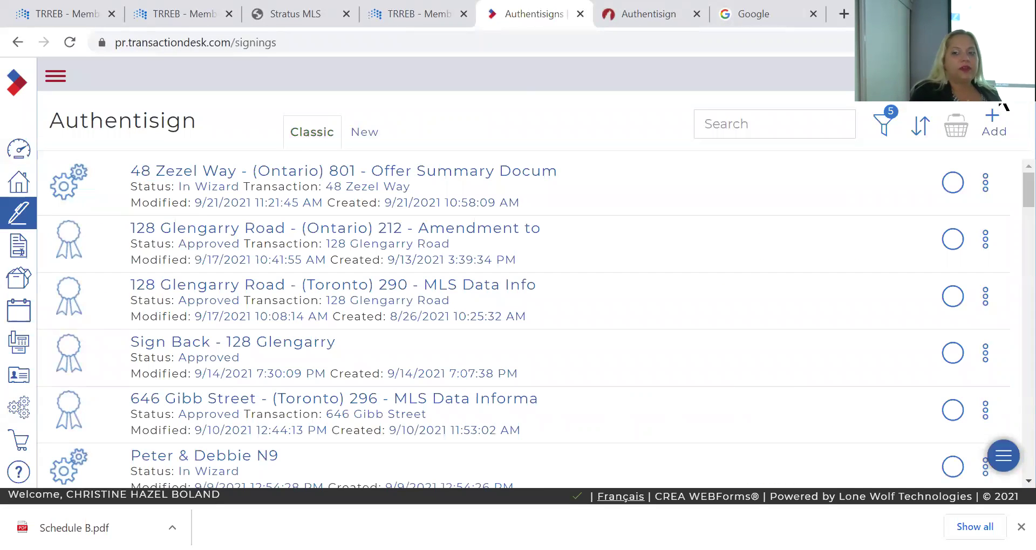
click(993, 118)
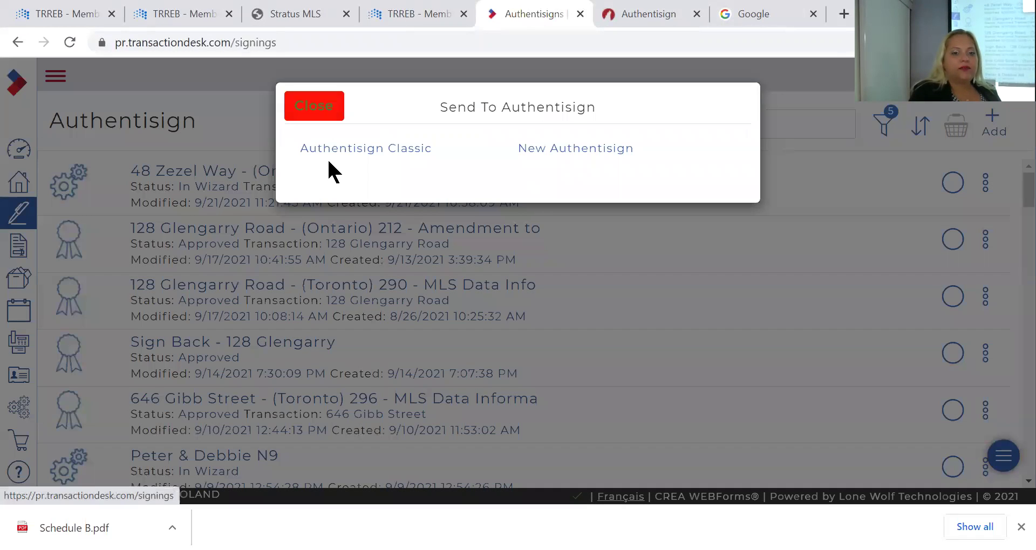
click(328, 161)
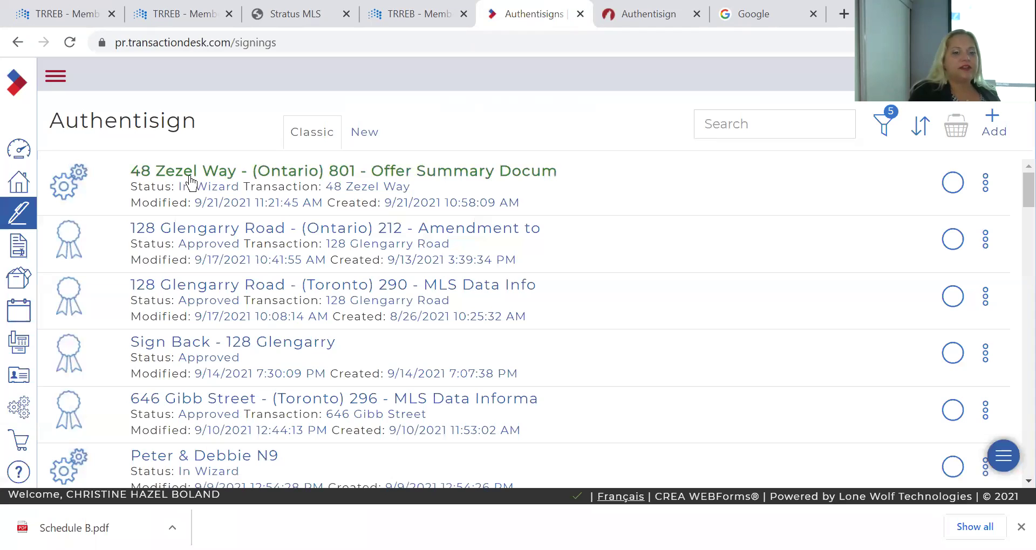
click(190, 177)
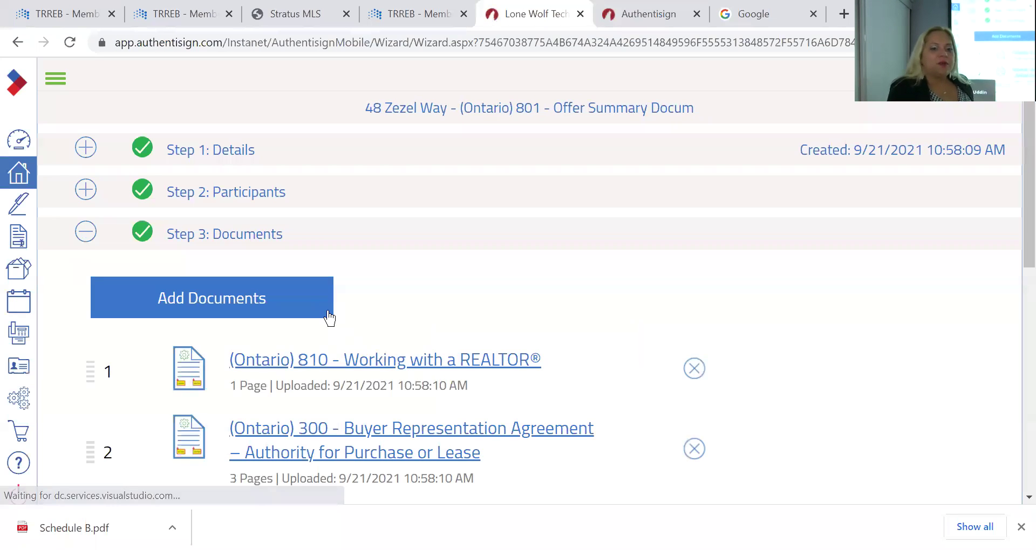
Add the first saved contact as a third Remote Signer, leaving the role mappings unchanged
click(273, 198)
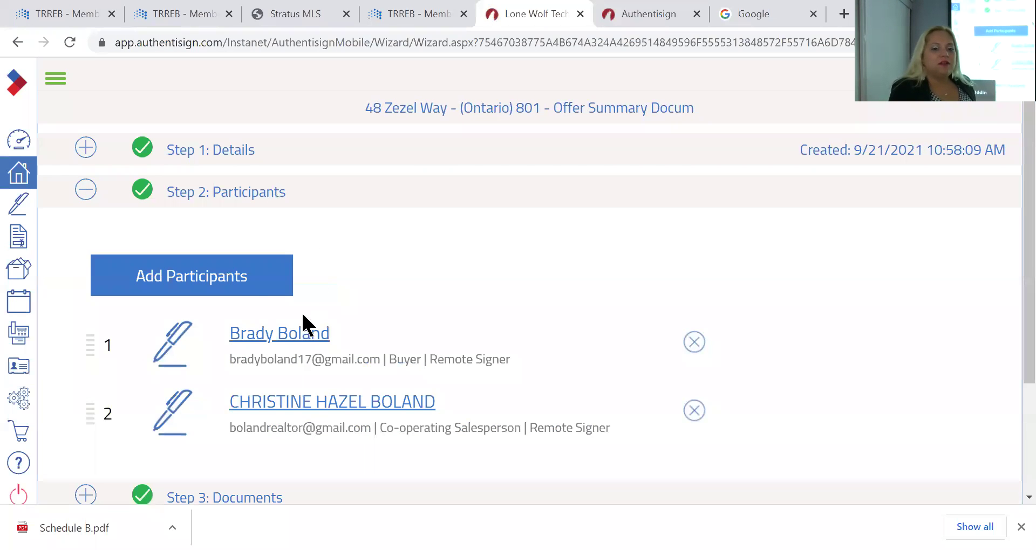
click(239, 278)
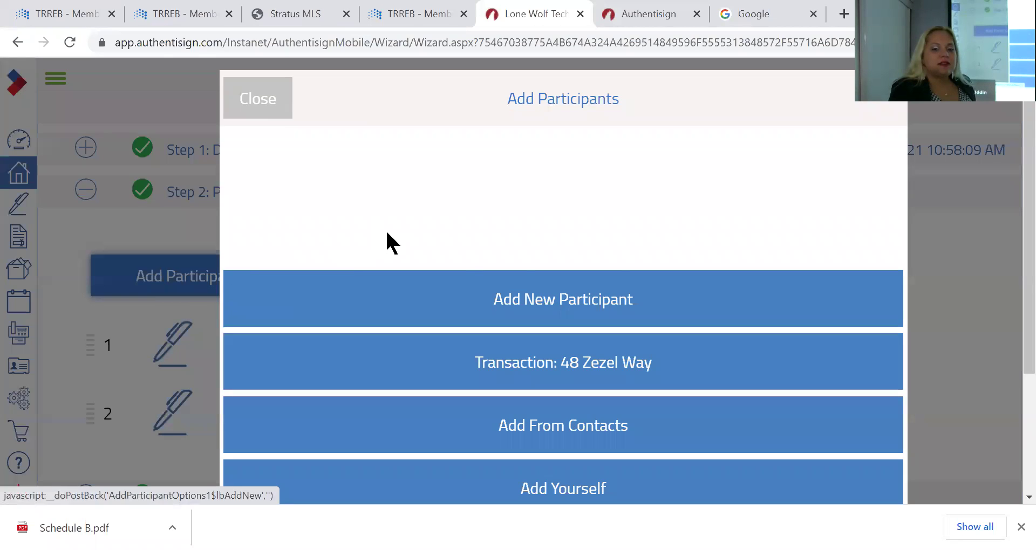
scroll(387, 234, down, 3)
scroll(387, 234, up, 3)
scroll(387, 233, down, 2)
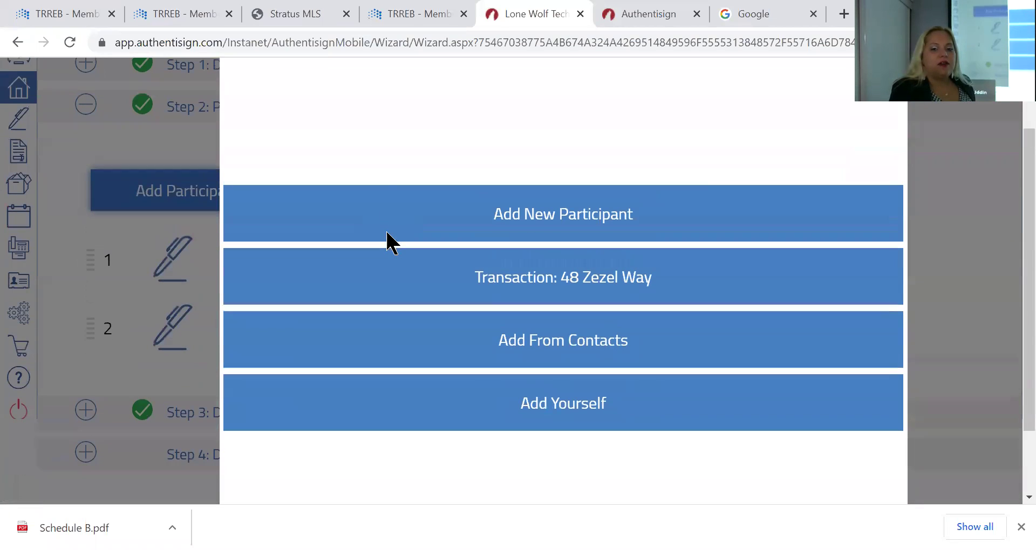
click(485, 327)
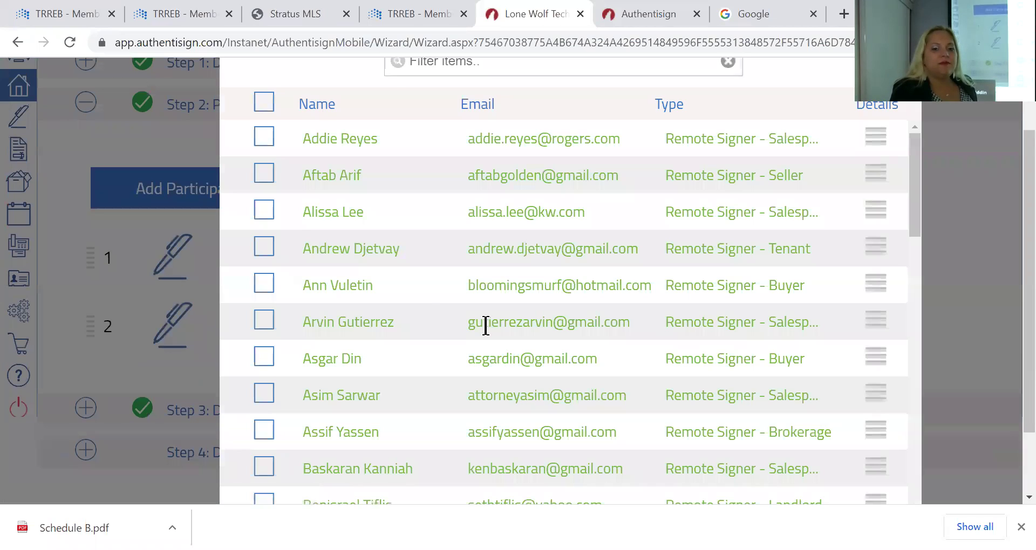
click(264, 141)
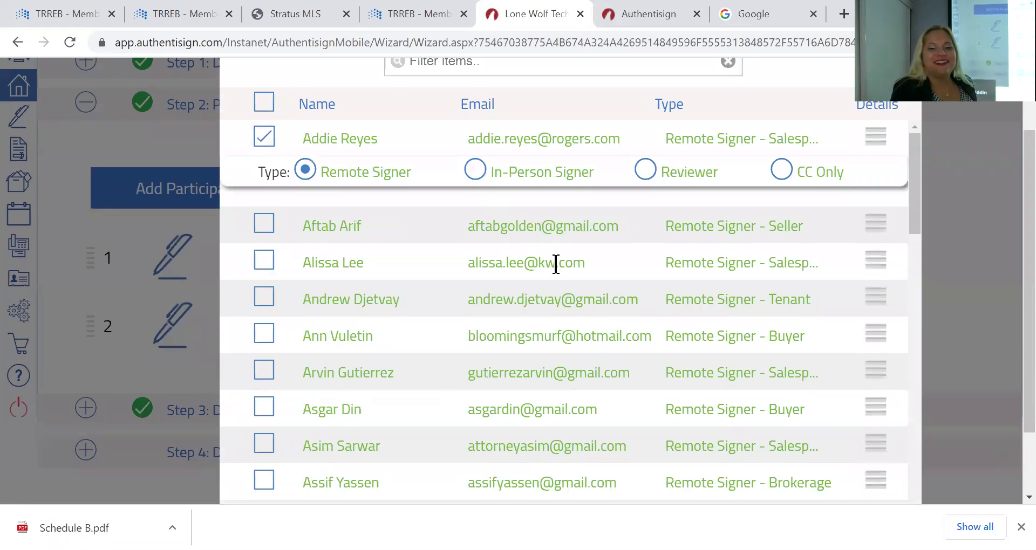
scroll(555, 266, up, 2)
click(854, 109)
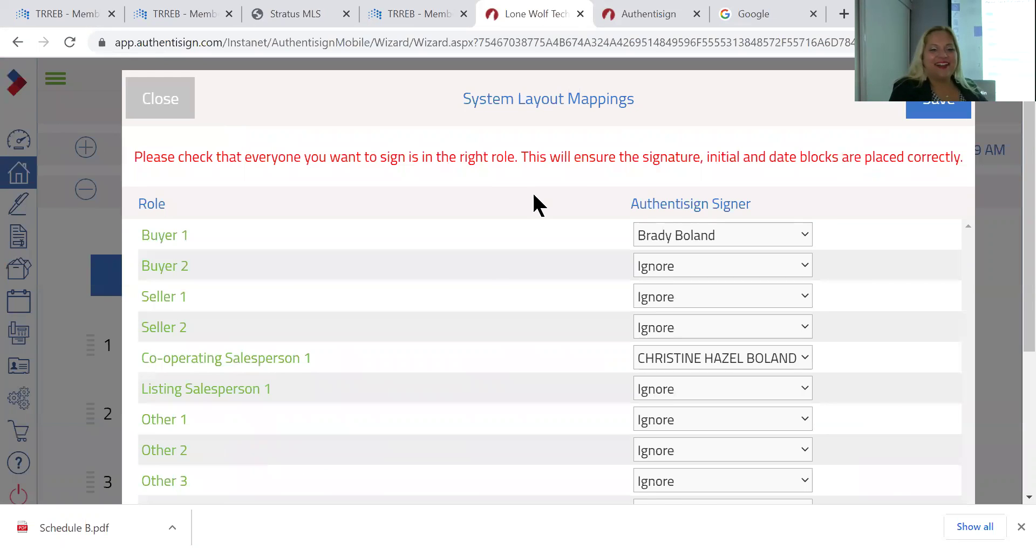
scroll(484, 261, down, 4)
scroll(484, 261, up, 4)
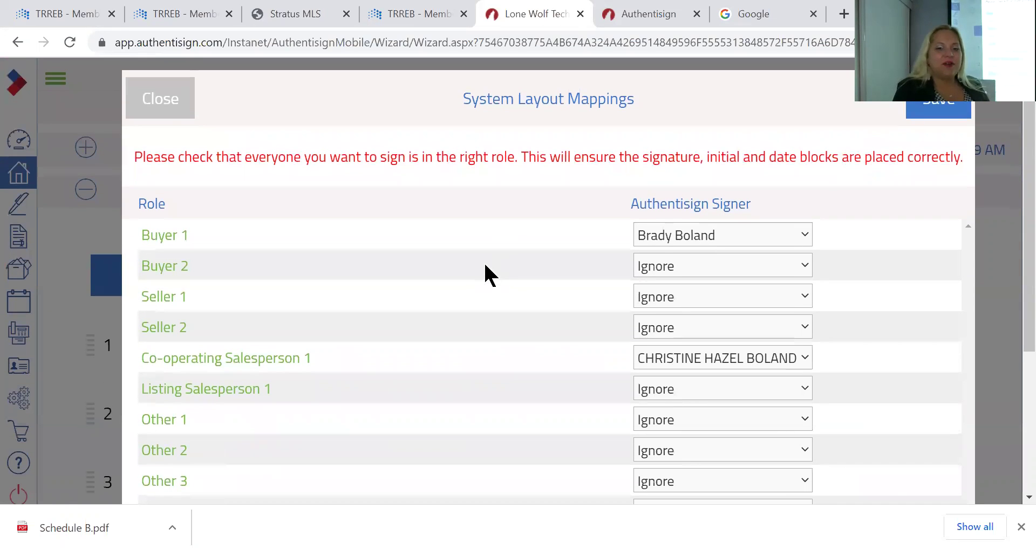
click(179, 89)
scroll(450, 300, down, 2)
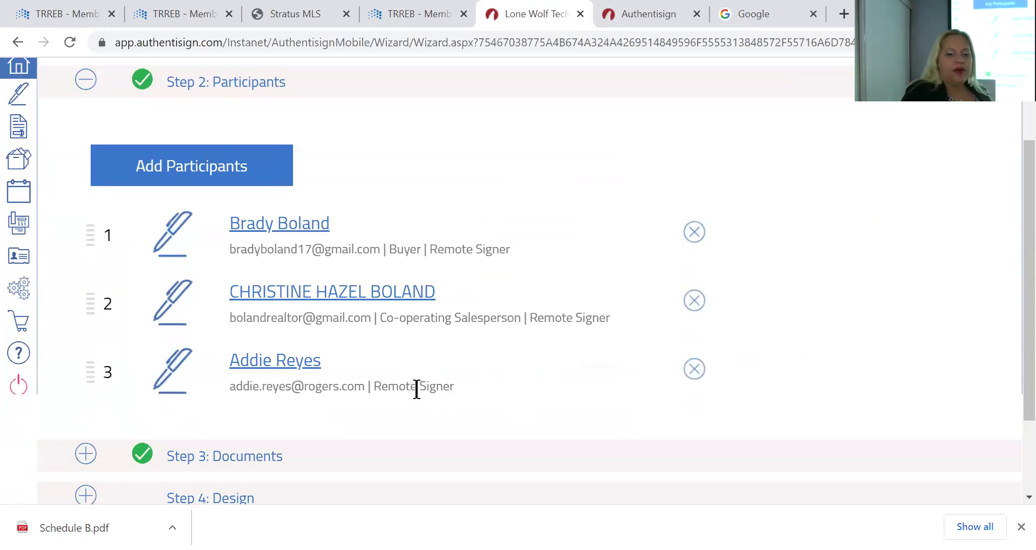
click(285, 372)
scroll(486, 345, up, 2)
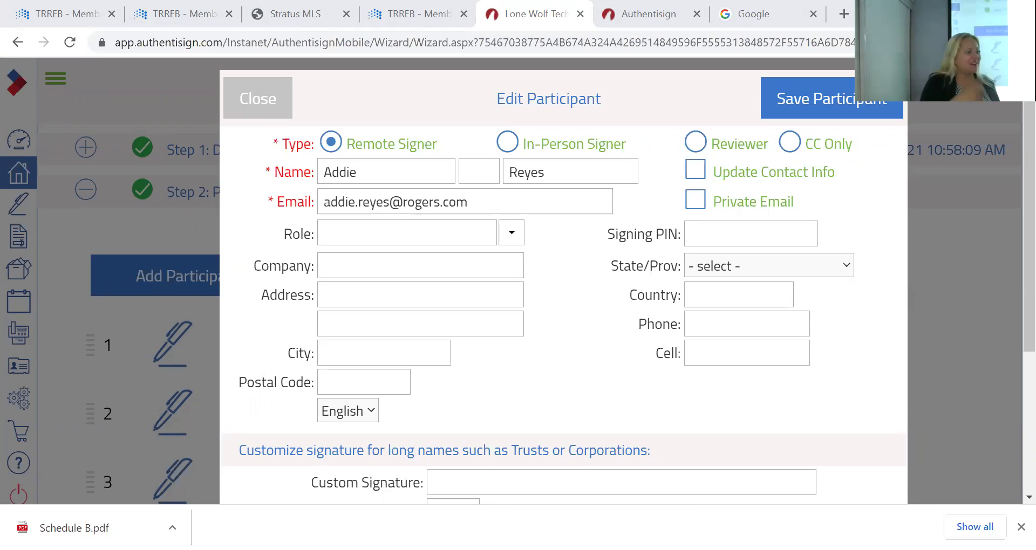
click(254, 107)
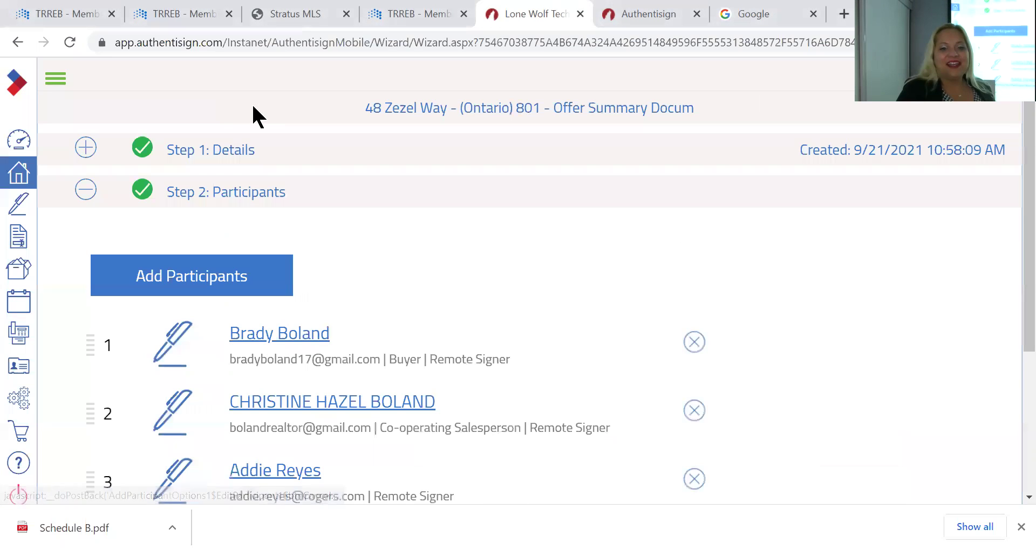